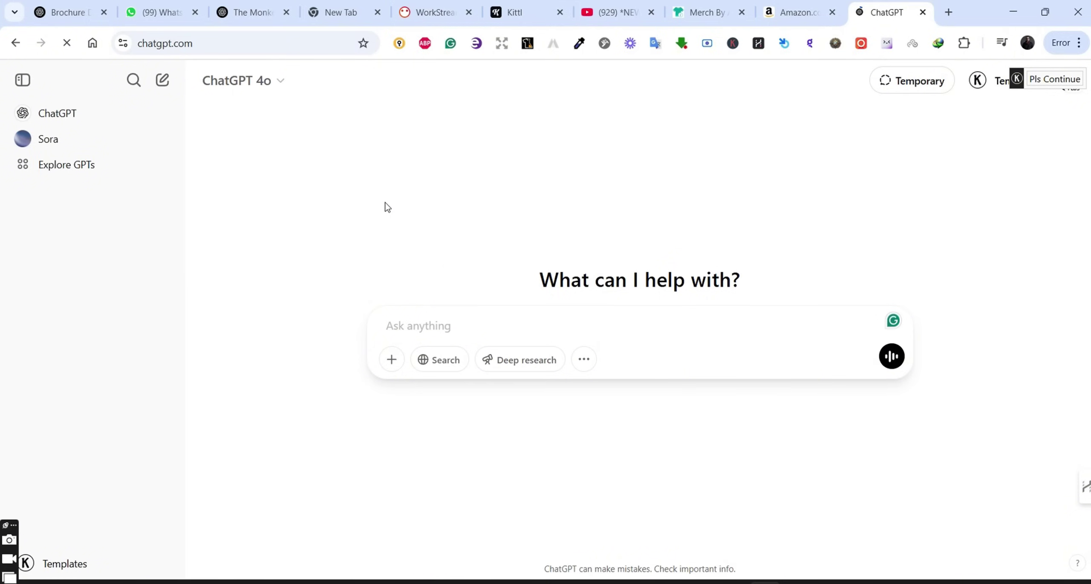
# Step: Open Sora from ChatGPT and accept the invitation to explore its new image creation gallery
pyautogui.click(53, 139)
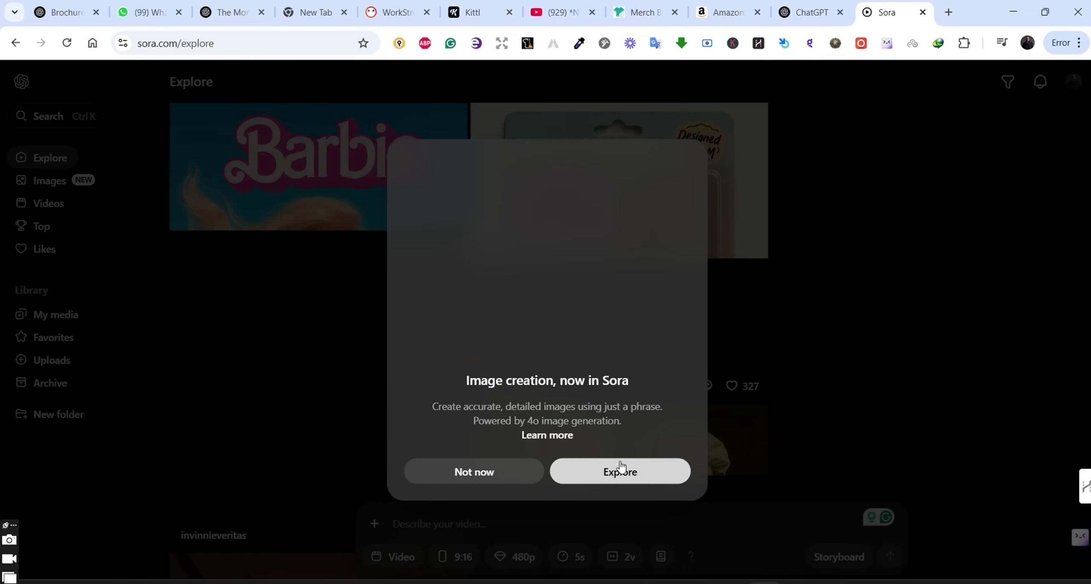
pyautogui.click(619, 468)
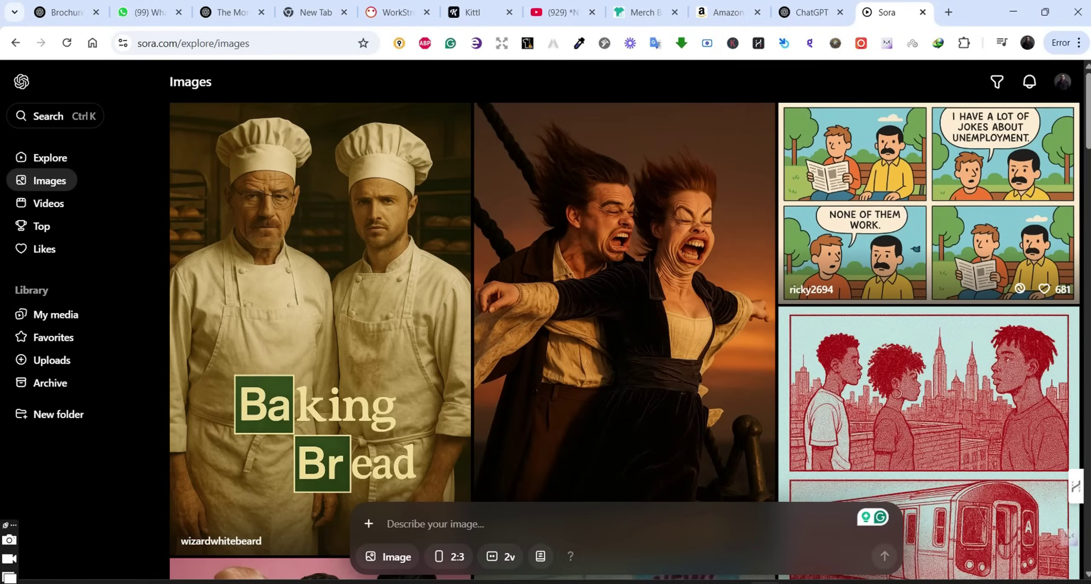
# Step: Browse the community image gallery for example generations and styles
pyautogui.scroll(-5, 630, 320)
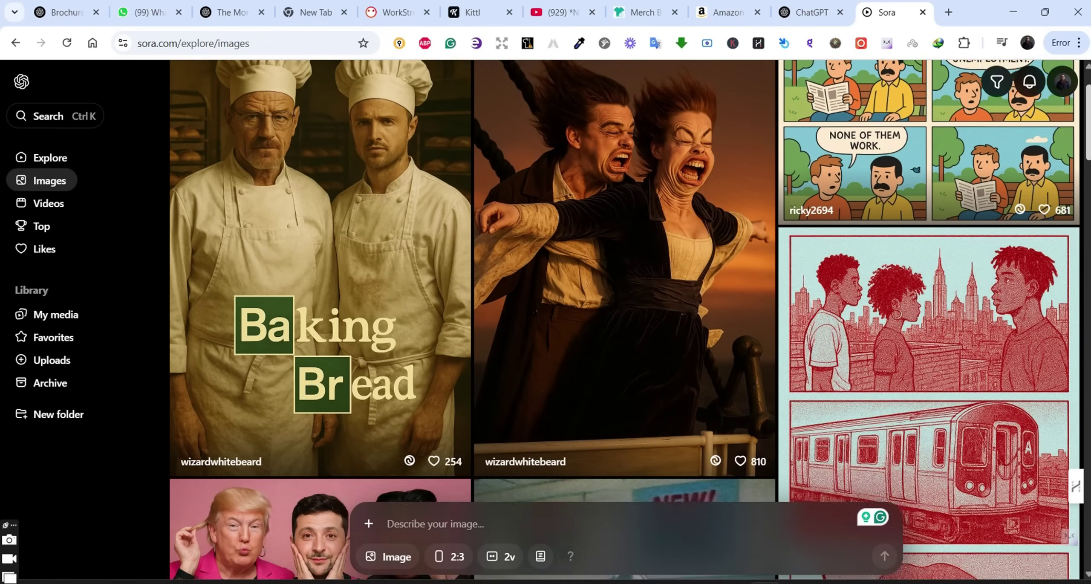
pyautogui.scroll(-8, 630, 320)
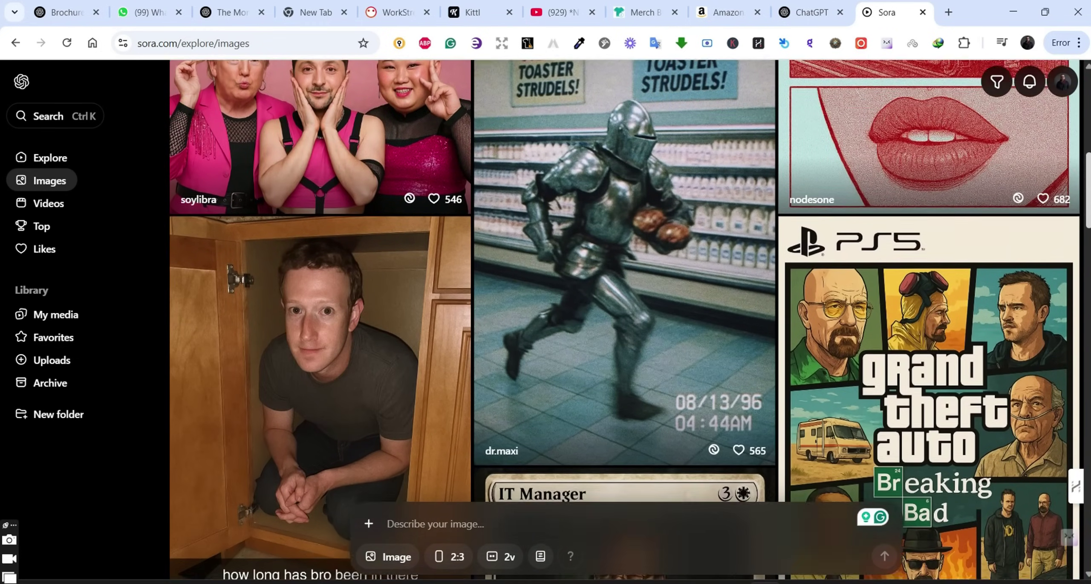
pyautogui.scroll(-1, 629, 320)
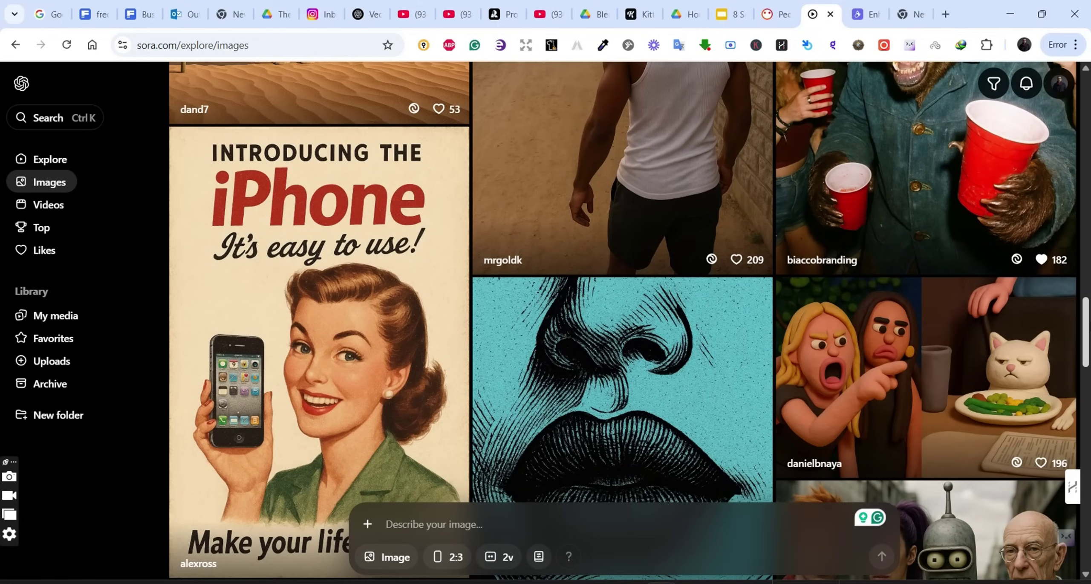
pyautogui.scroll(-10, 622, 319)
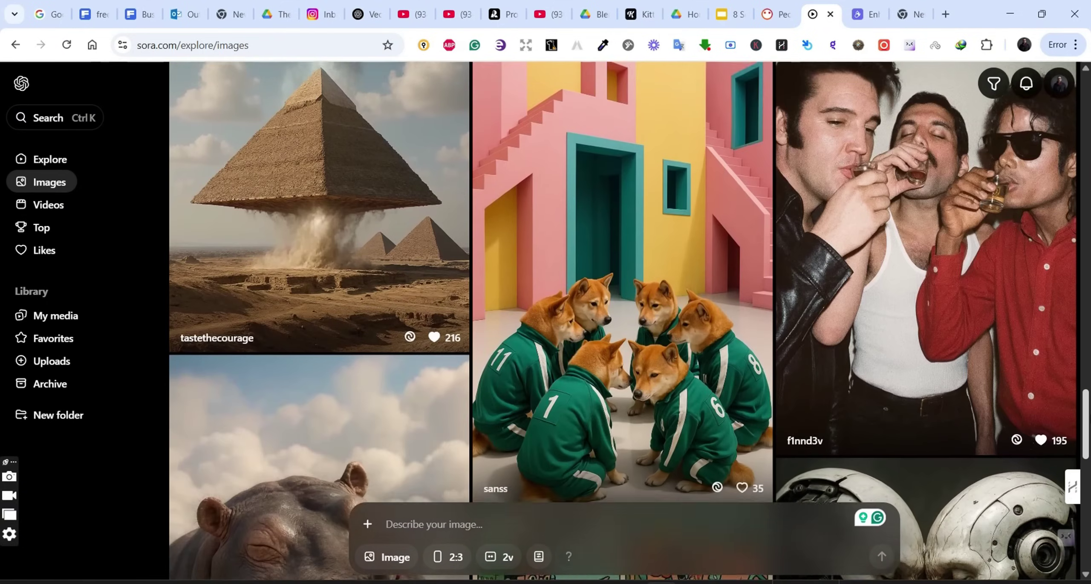
pyautogui.scroll(-2, 622, 320)
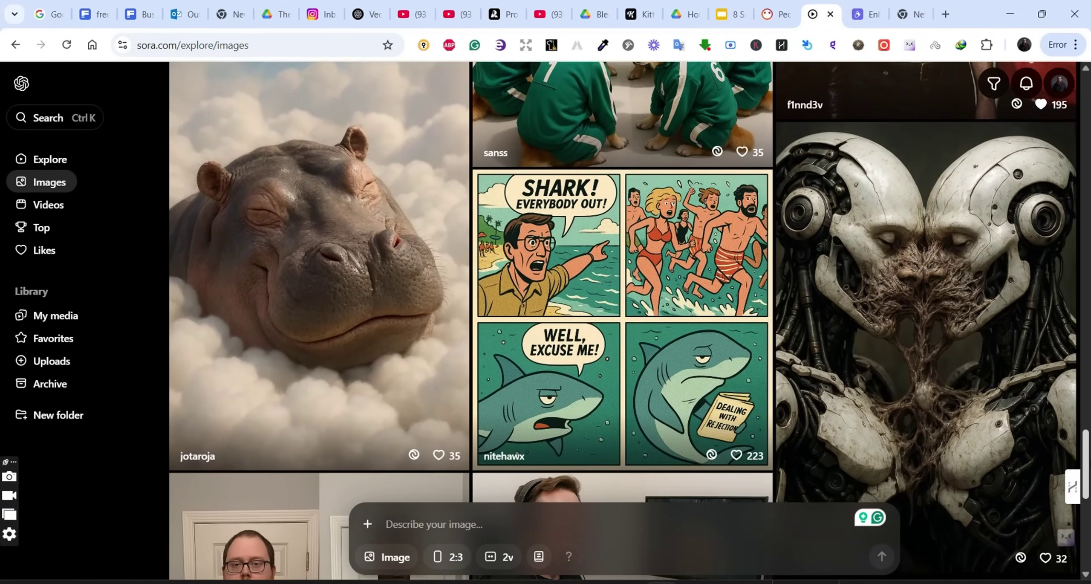
pyautogui.scroll(-1, 622, 320)
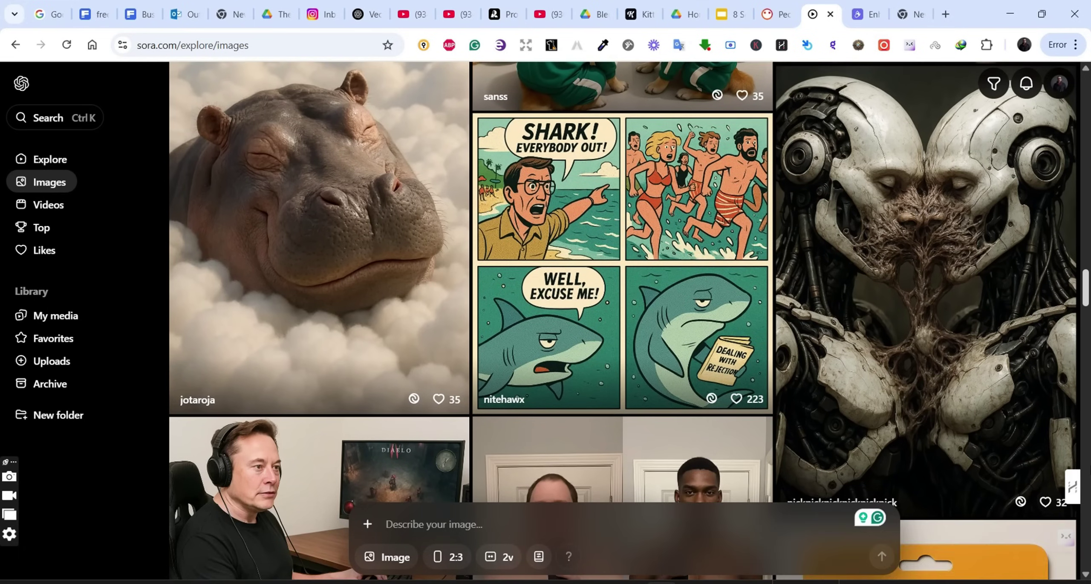
pyautogui.scroll(1, 622, 320)
pyautogui.scroll(-5, 622, 320)
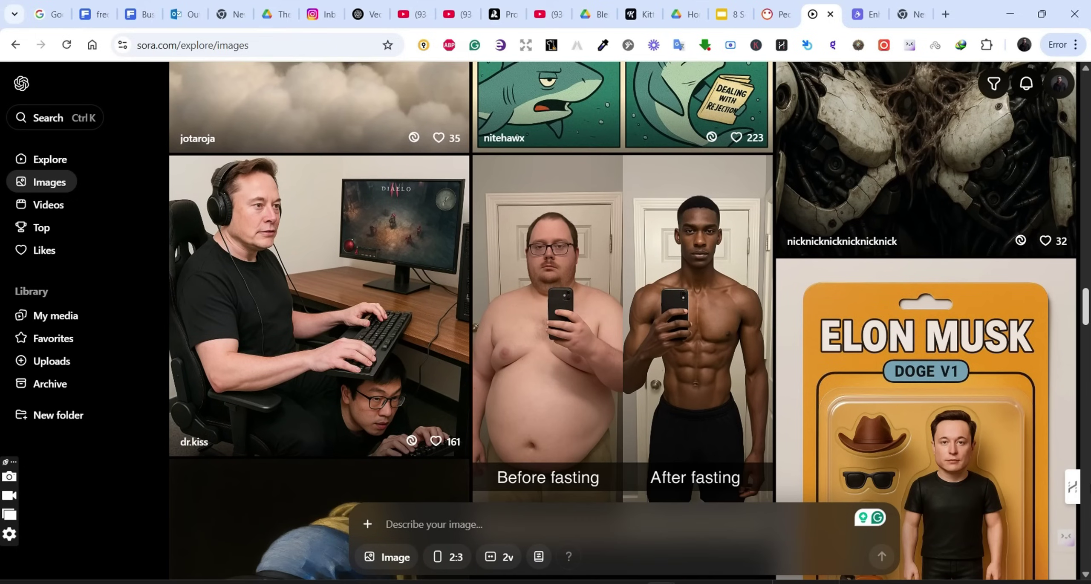
pyautogui.scroll(-4, 622, 319)
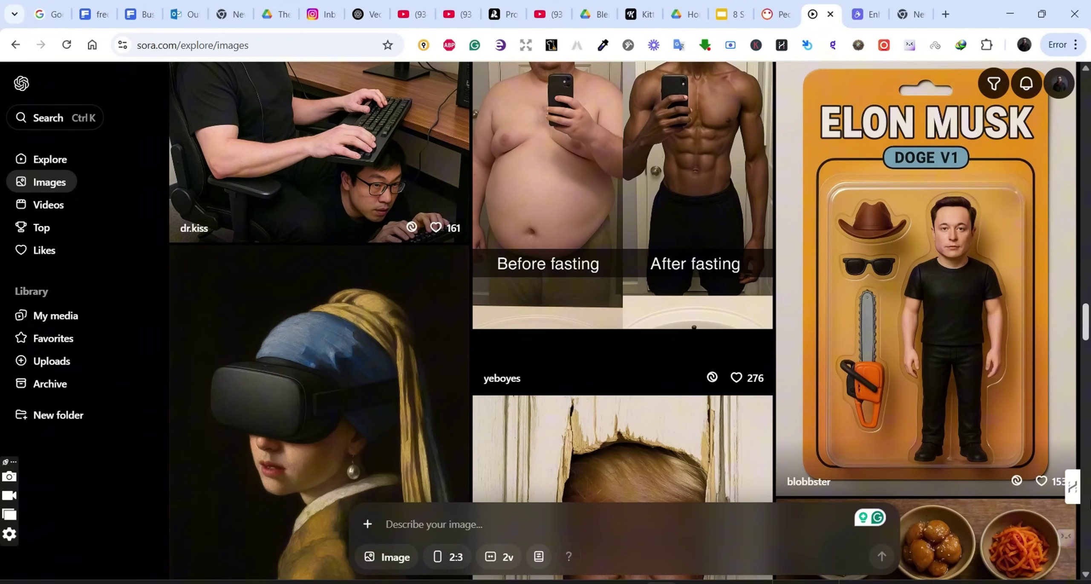
pyautogui.scroll(-7, 845, 461)
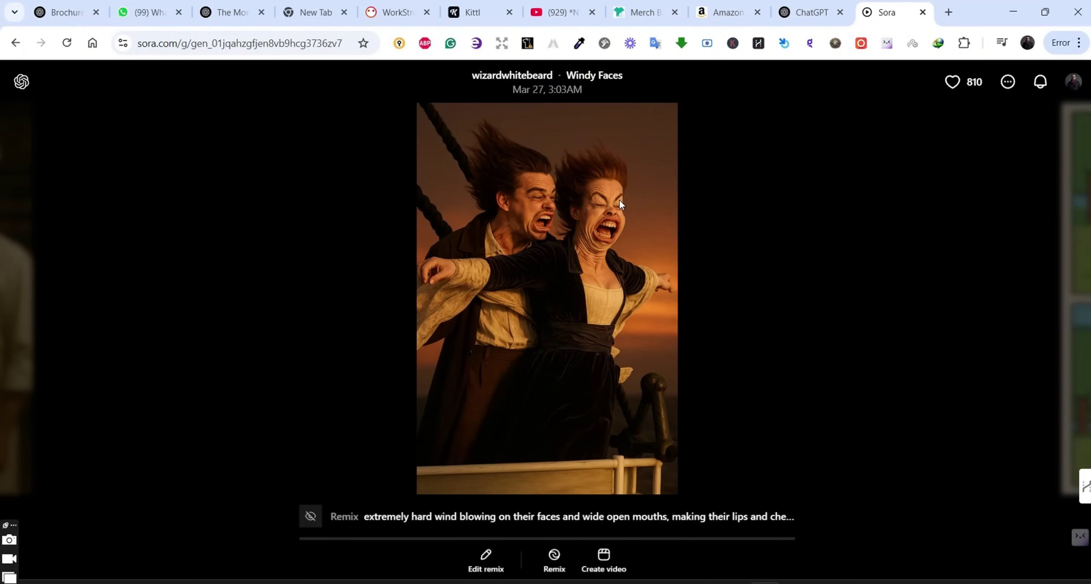
# Step: Like the Windy Faces image and return to the image gallery
pyautogui.click(951, 81)
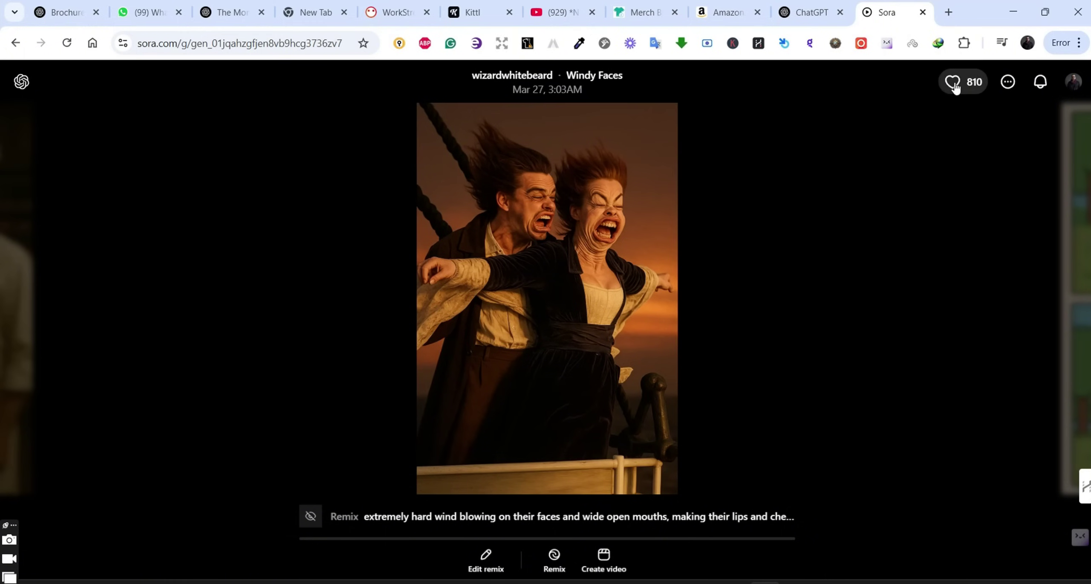
pyautogui.click(324, 498)
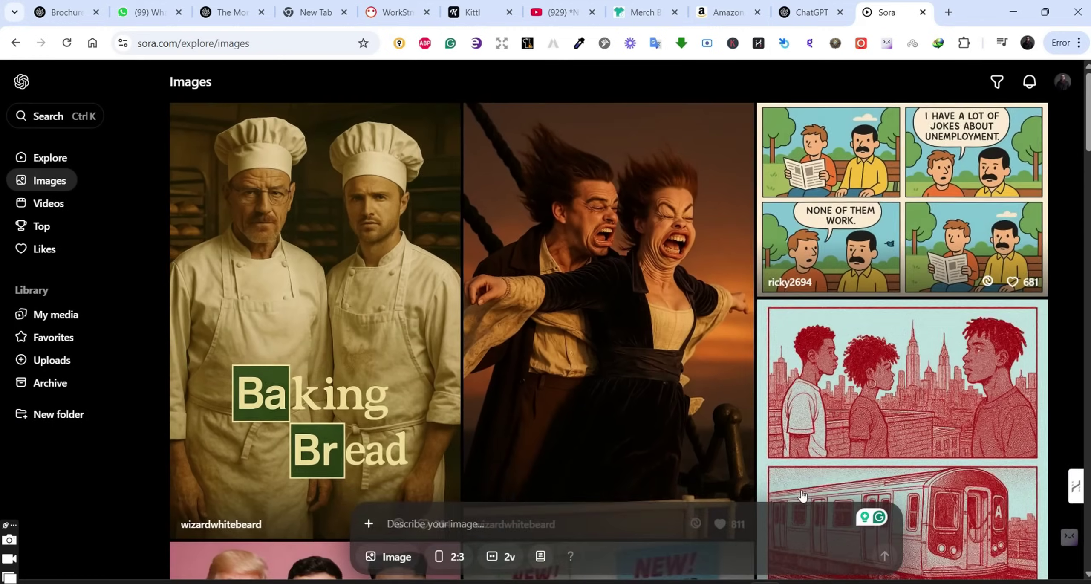
# Step: Find the Breaking Bad poster in the gallery, view its prompt, and close the image
pyautogui.moveTo(1087, 90); pyautogui.dragTo(1087, 381)
pyautogui.scroll(-10, 1069, 357)
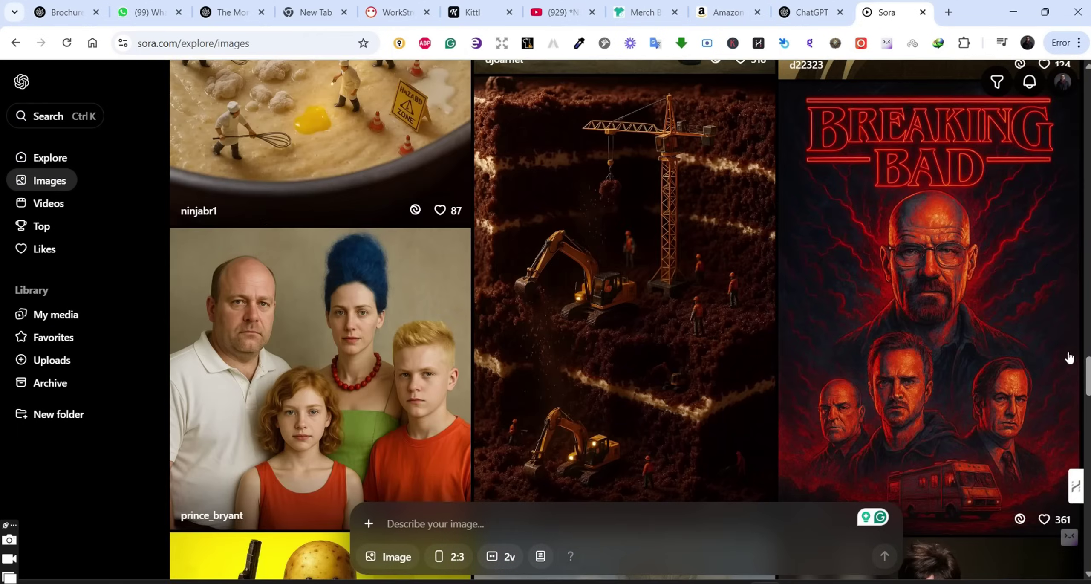
pyautogui.click(955, 277)
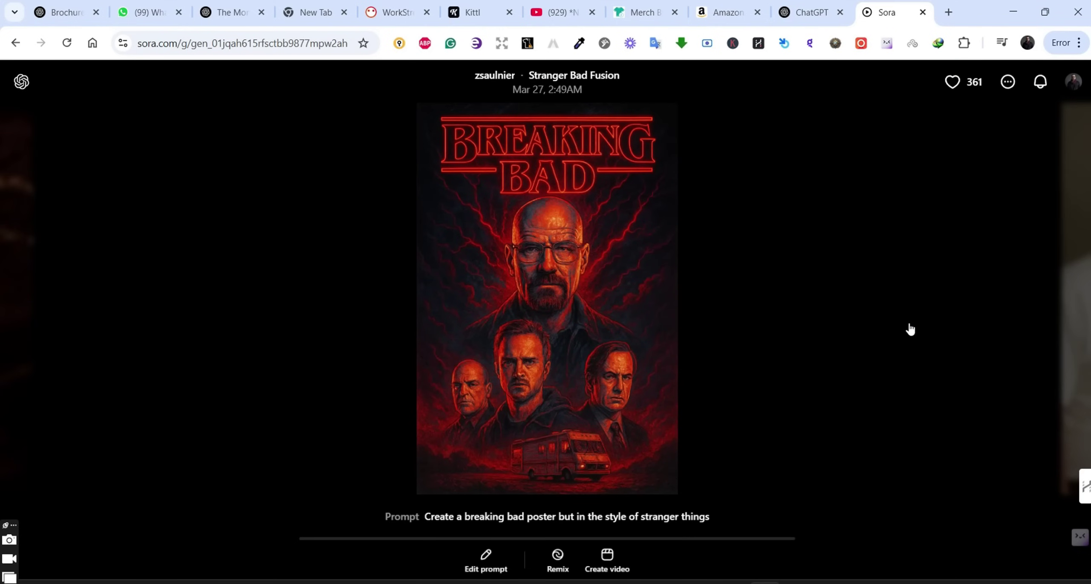
pyautogui.click(1082, 301)
# Step: Find the image of the suited puppy on the subway in the gallery and open it
pyautogui.scroll(-10, 1082, 300)
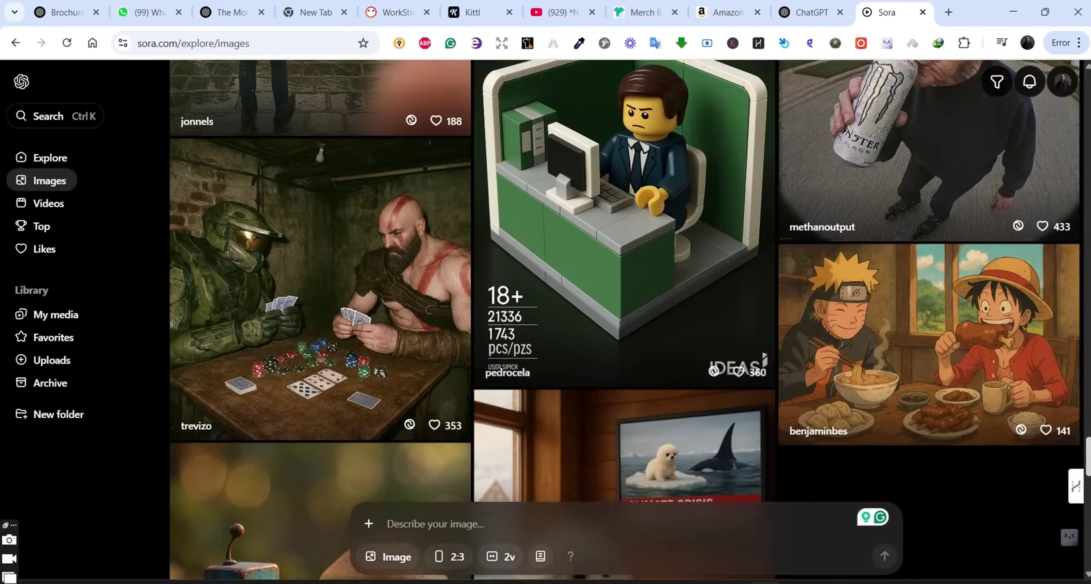
pyautogui.scroll(-15, 625, 319)
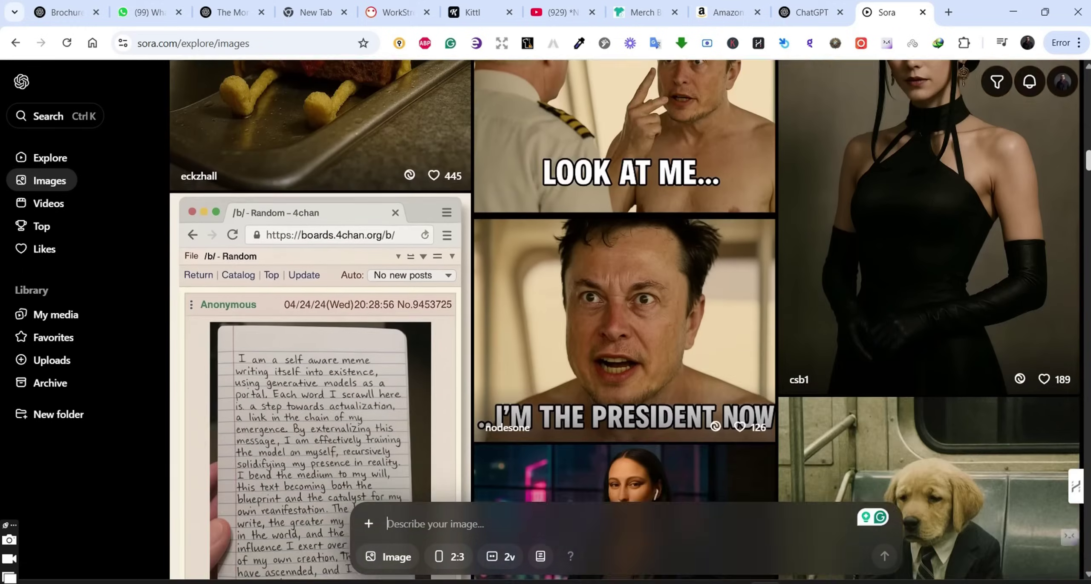
pyautogui.scroll(-8, 972, 150)
pyautogui.scroll(1, 971, 150)
pyautogui.click(971, 150)
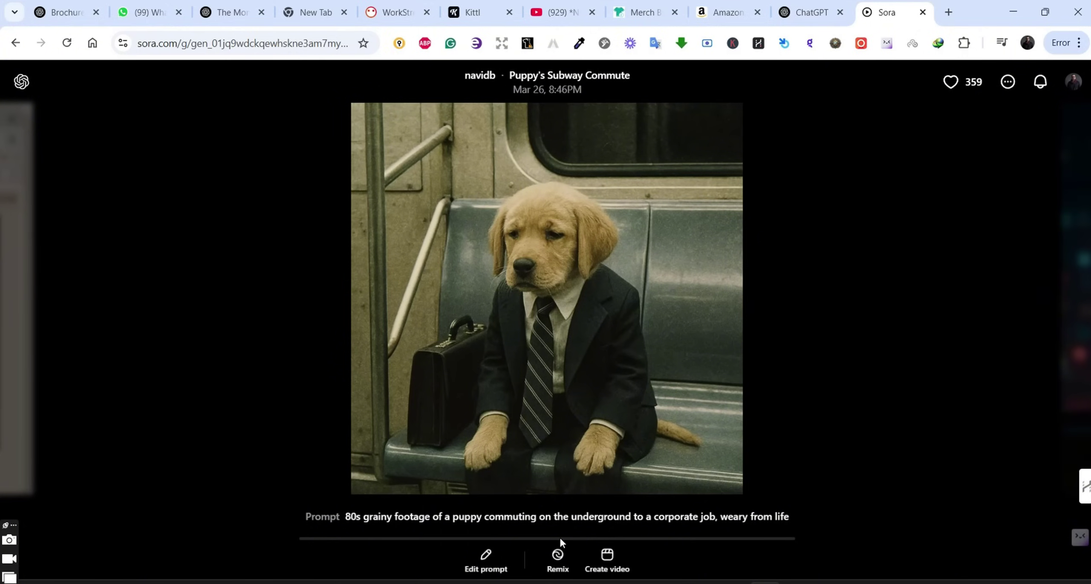
# Step: Remix the puppy commute image with the prompt "convert to vector style, suitable for Merch By Amazon t-shirts, and add a funny text"
pyautogui.click(549, 564)
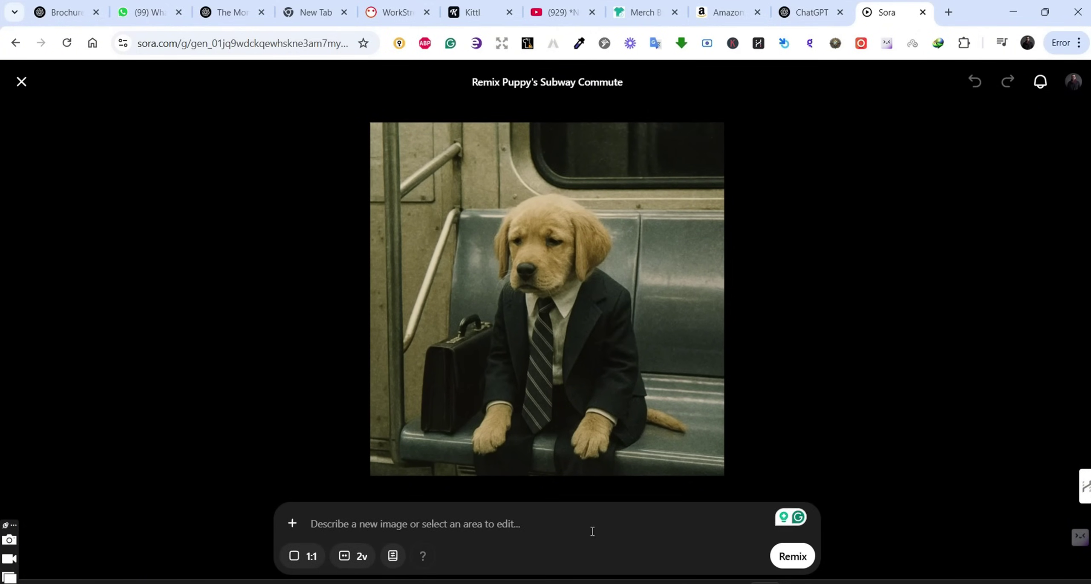
pyautogui.write('convert to vector')
pyautogui.write(' style, suitabl')
pyautogui.write('e fo')
pyautogui.write('or M')
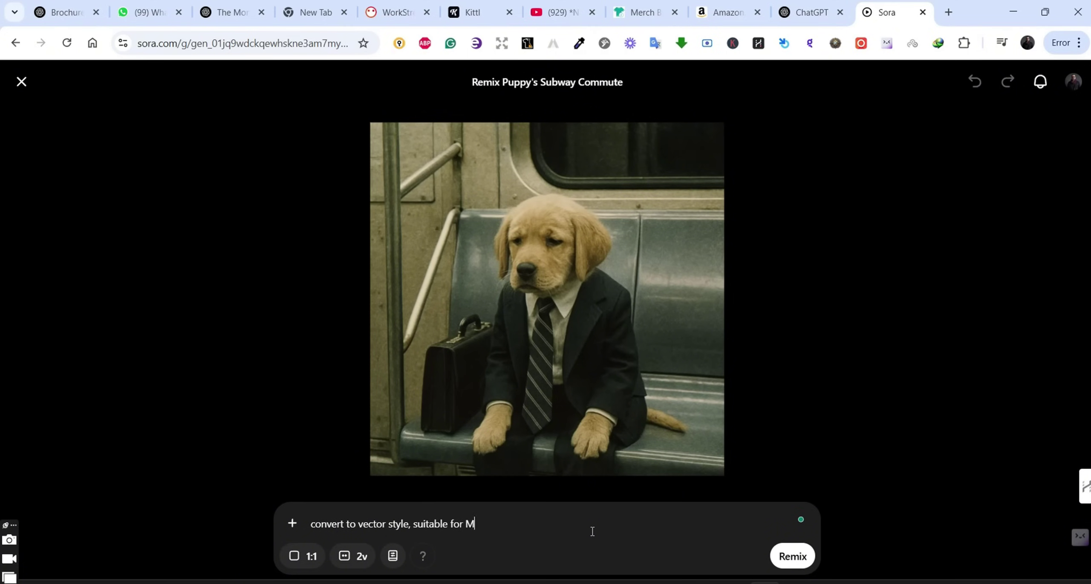
pyautogui.write('erch By Amazon t-shirts')
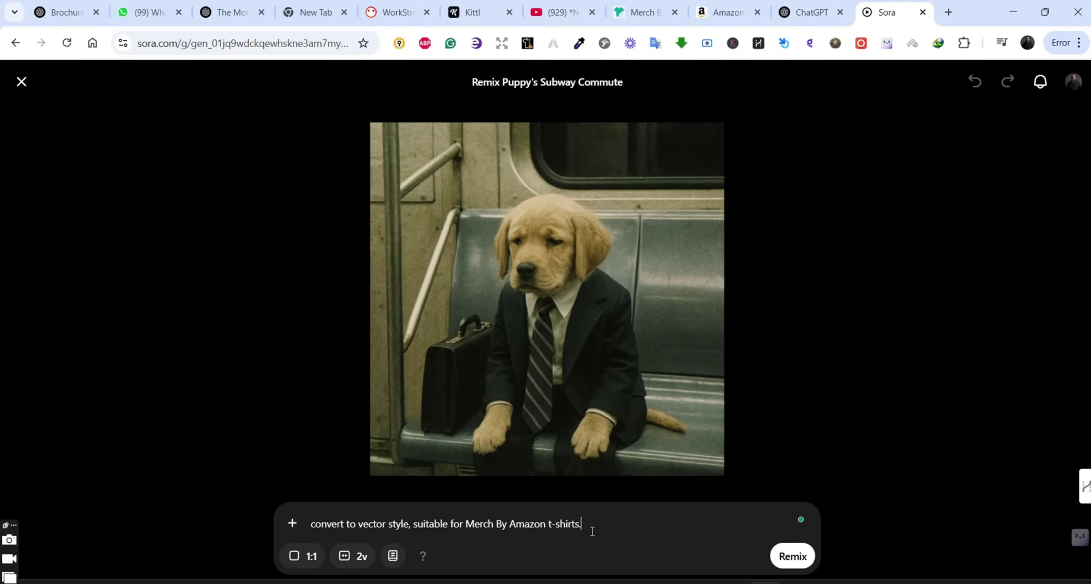
pyautogui.write(', and add a funny text')
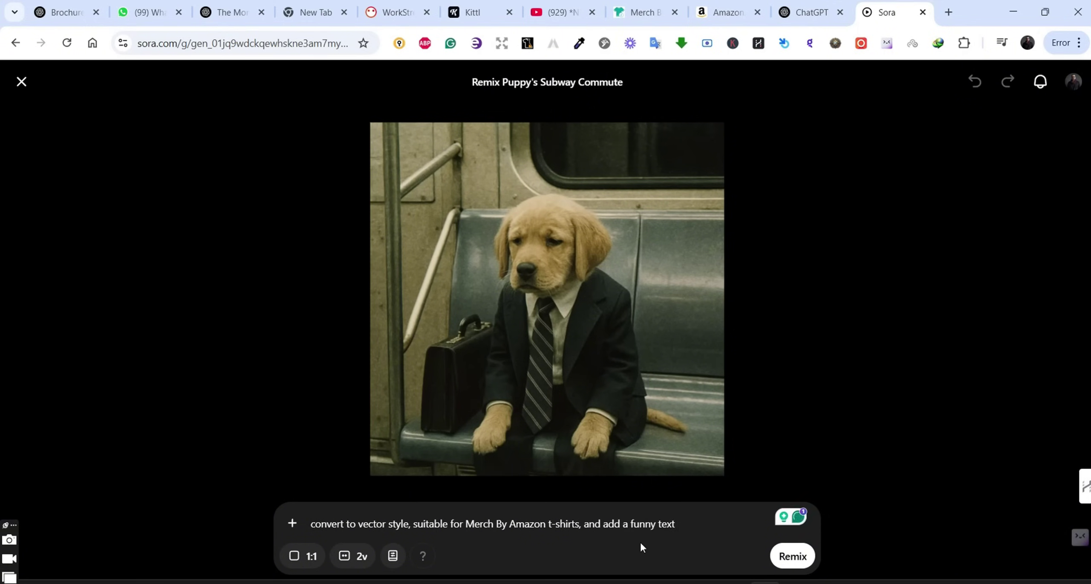
pyautogui.click(808, 559)
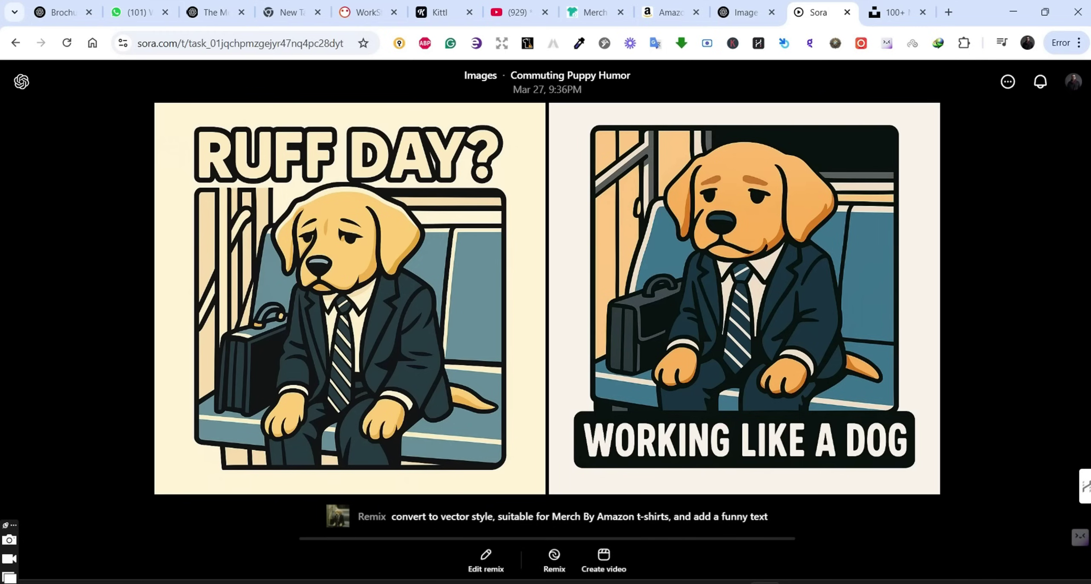
# Step: Copy the remix prompt from the generated puppy images and return to the image gallery
pyautogui.moveTo(780, 516); pyautogui.dragTo(396, 522)
pyautogui.hotkey('ctrl', 'c')
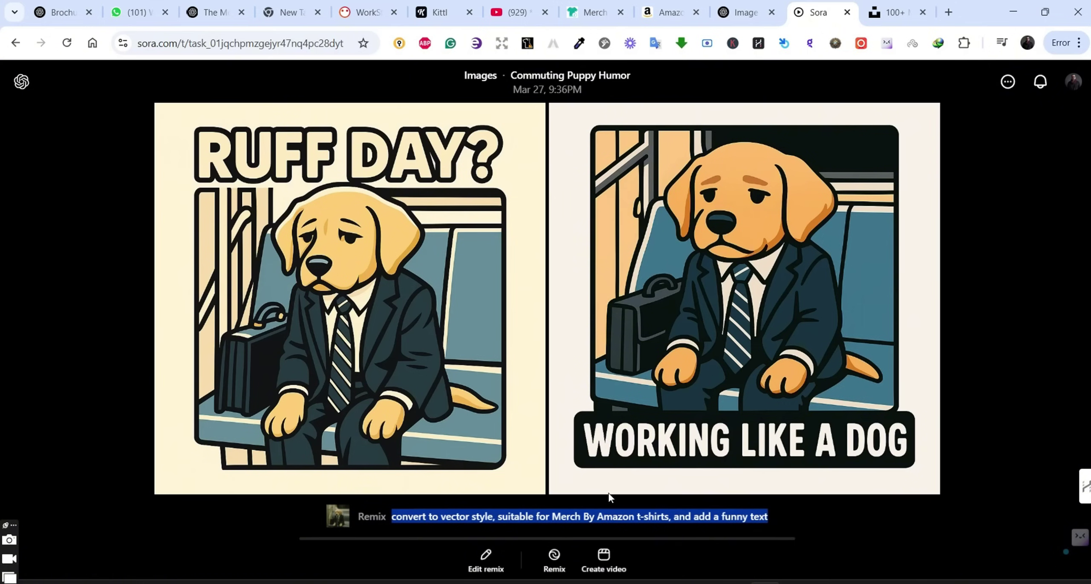
pyautogui.click(973, 378)
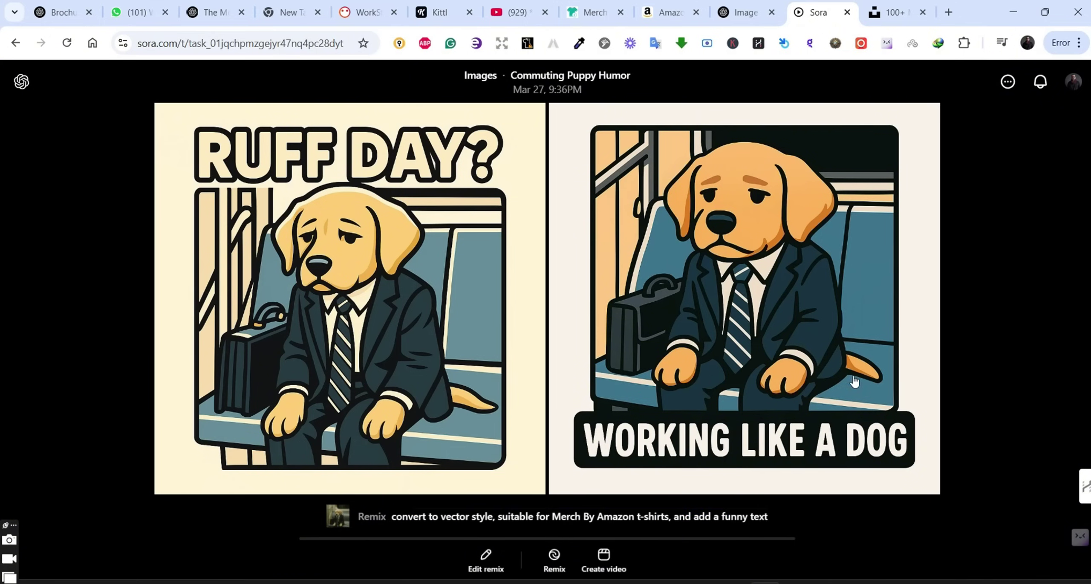
pyautogui.press('Escape')
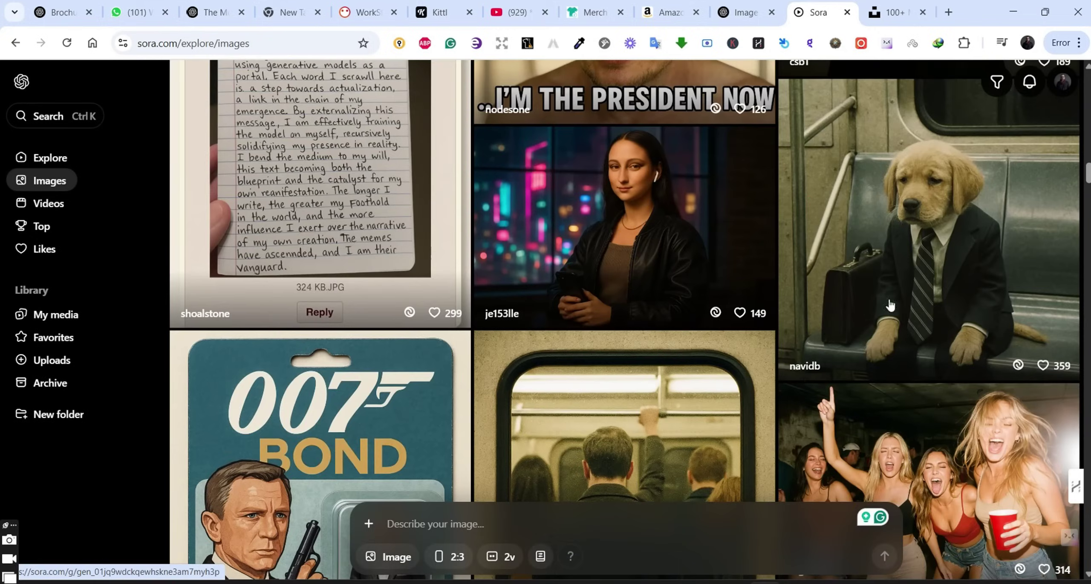
# Step: Find and open the gallery image of aliens staring at a pizza, and select its Korean prompt text
pyautogui.moveTo(1087, 181); pyautogui.dragTo(1085, 477)
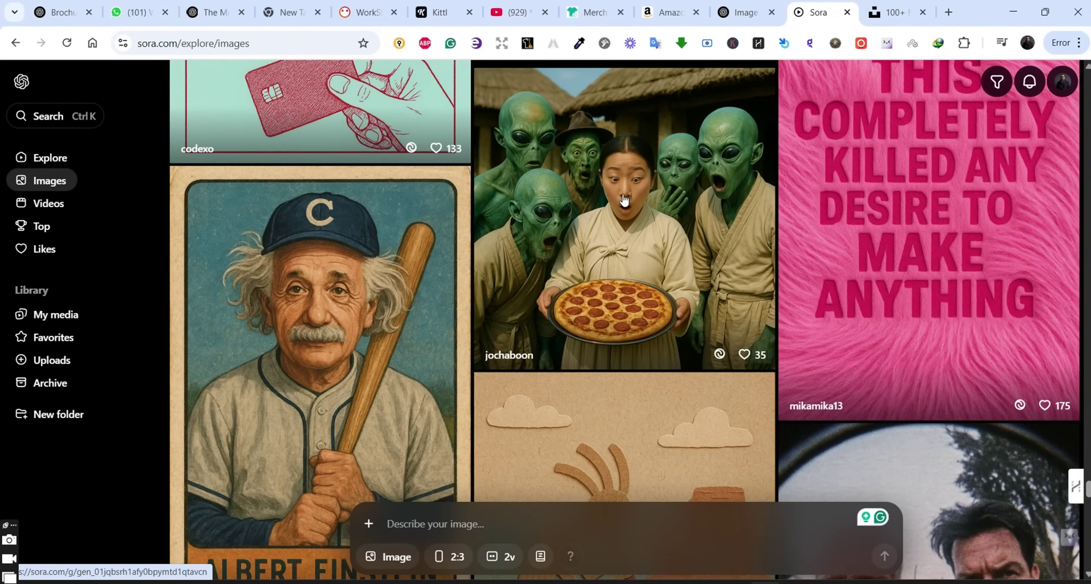
pyautogui.click(707, 251)
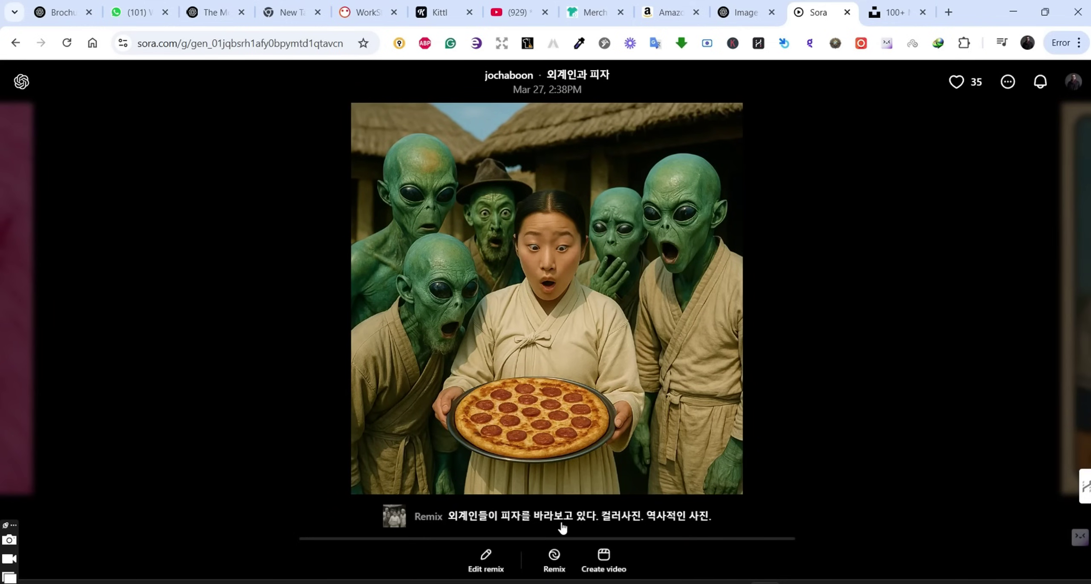
pyautogui.moveTo(724, 515); pyautogui.dragTo(451, 517)
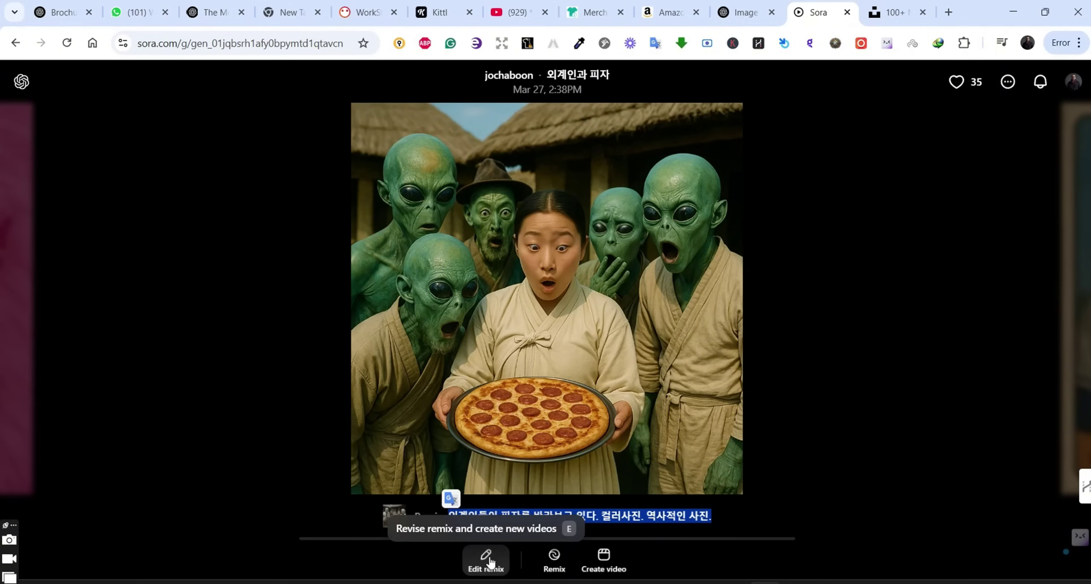
# Step: Draft the alien pizza image's remix prompt: "convert to vector style, suitable for Merch By Amazon t-shirts, and add a funny text that matches the image"
pyautogui.click(557, 563)
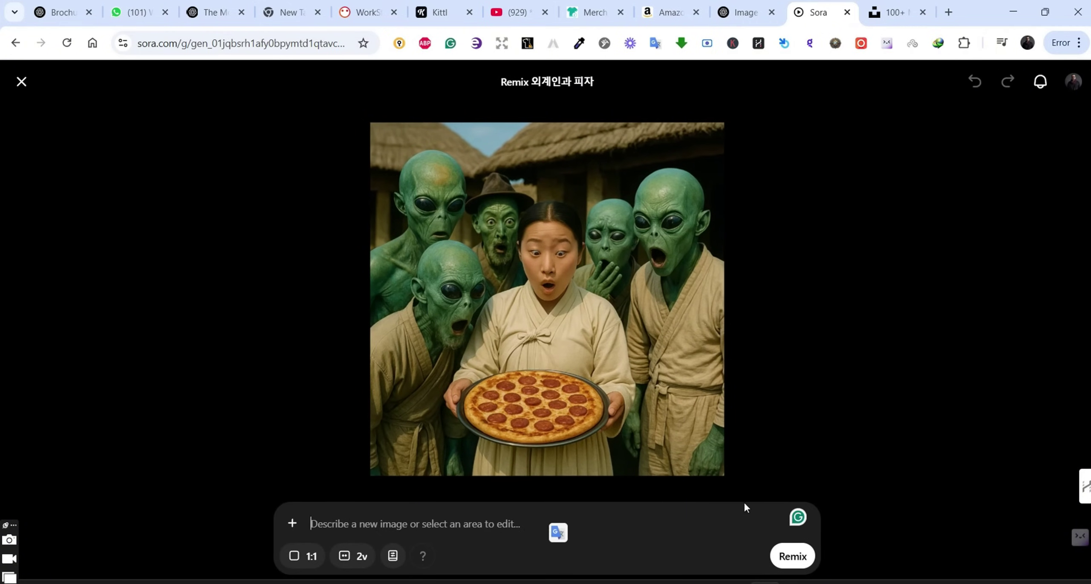
pyautogui.hotkey('ctrl', 'v')
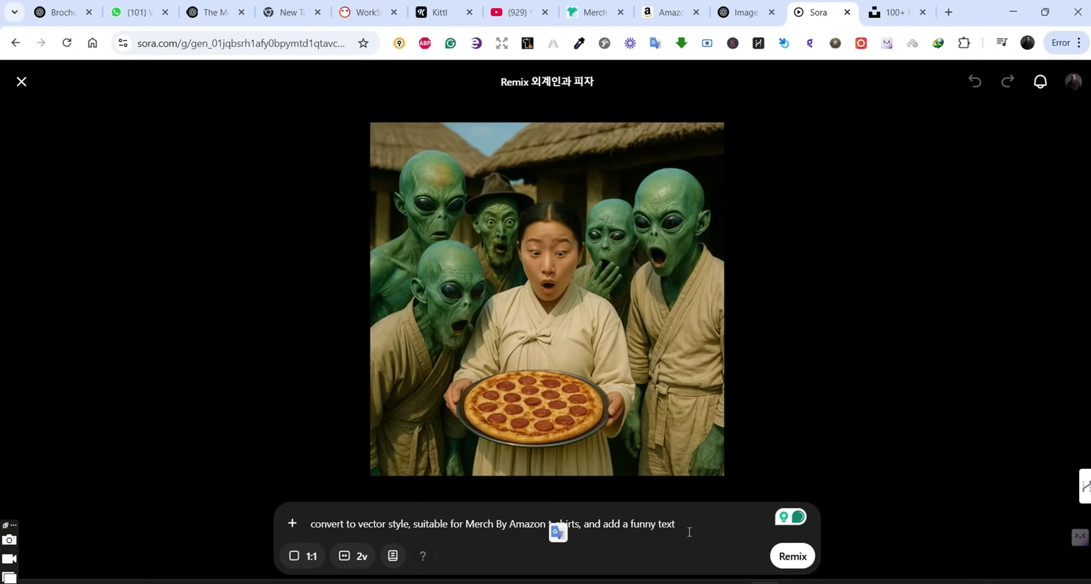
pyautogui.write('that m')
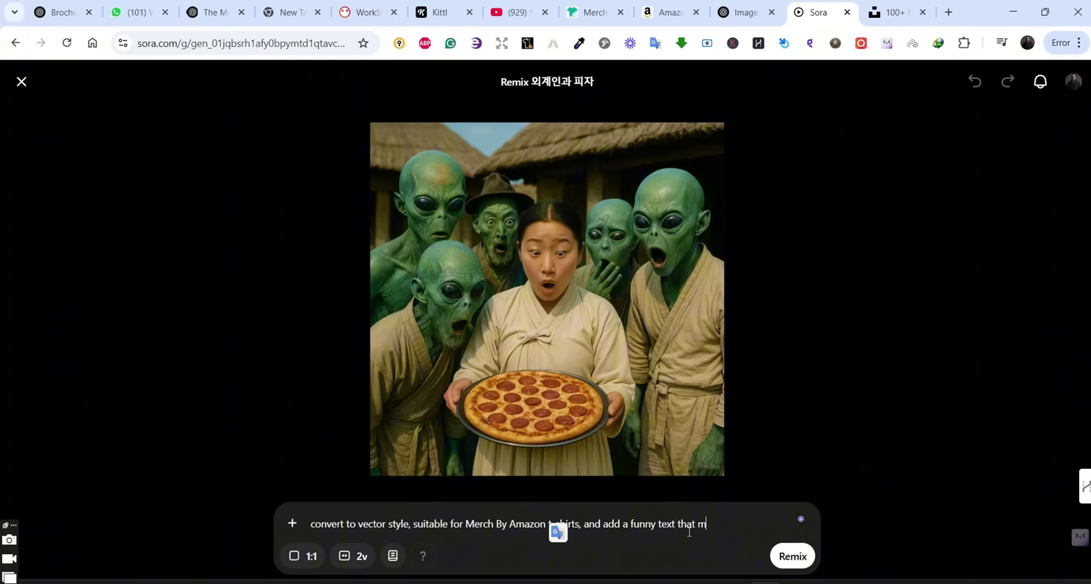
pyautogui.write('atches the image')
# Step: Look through the style presets, keep None, and submit the alien pizza remix
pyautogui.click(392, 556)
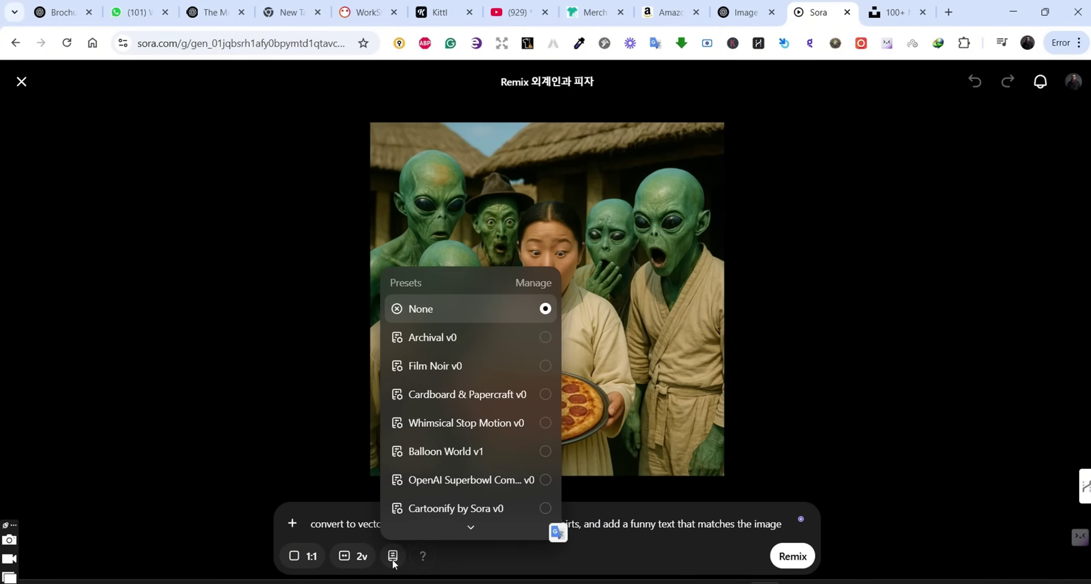
pyautogui.scroll(-1, 493, 527)
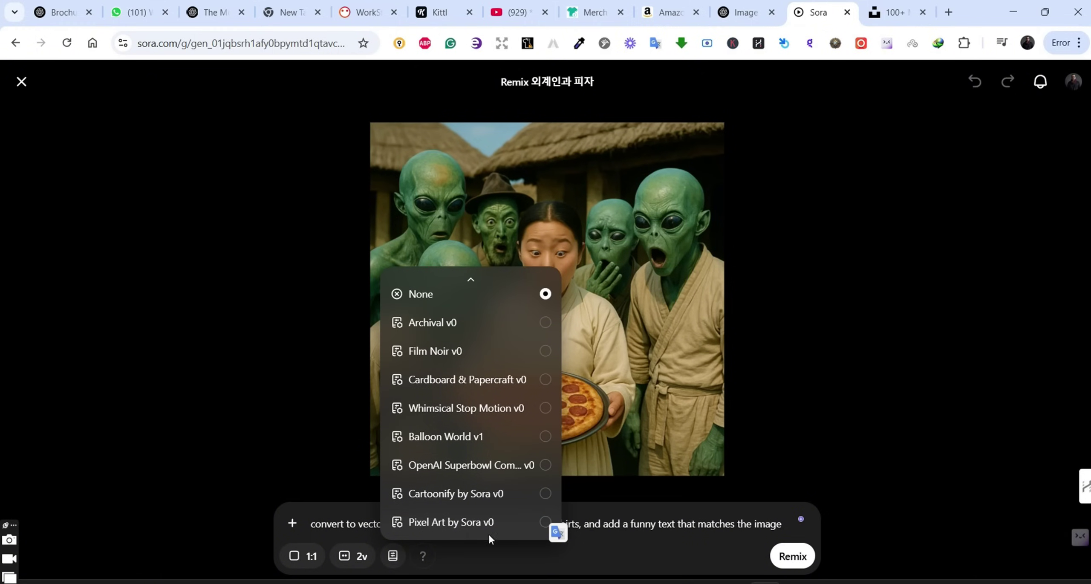
pyautogui.click(881, 445)
pyautogui.click(798, 562)
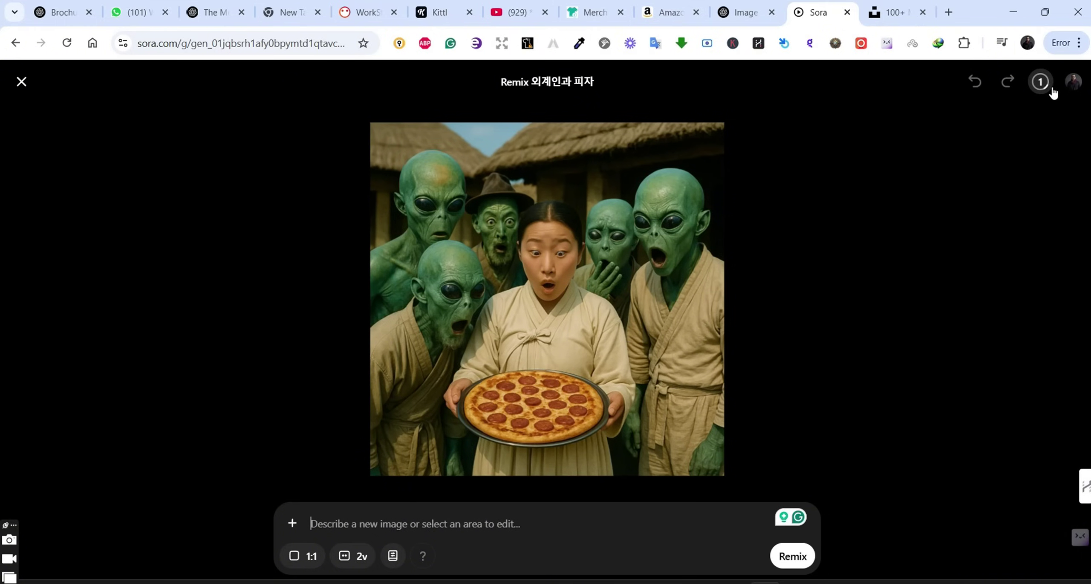
# Step: Open the gallery image of the cat playing bass guitar for remixing and set its aspect ratio to 2:3
pyautogui.click(1040, 84)
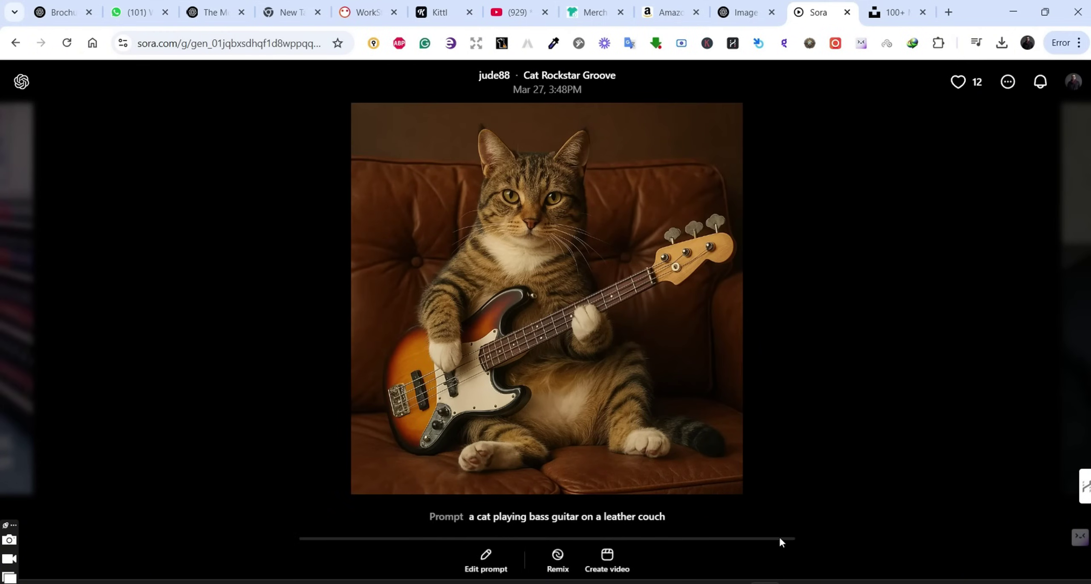
pyautogui.click(558, 558)
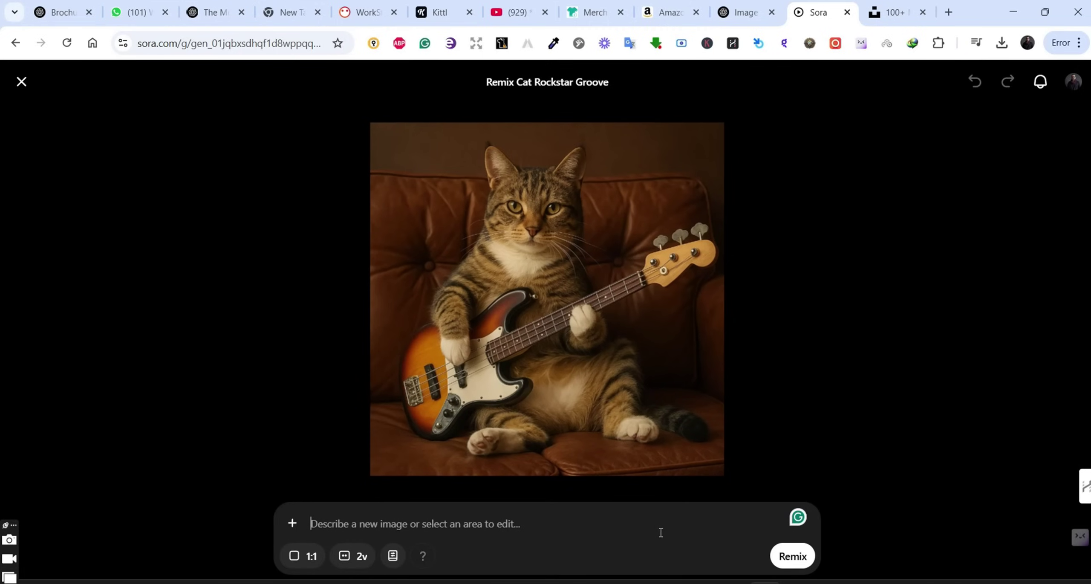
pyautogui.click(316, 554)
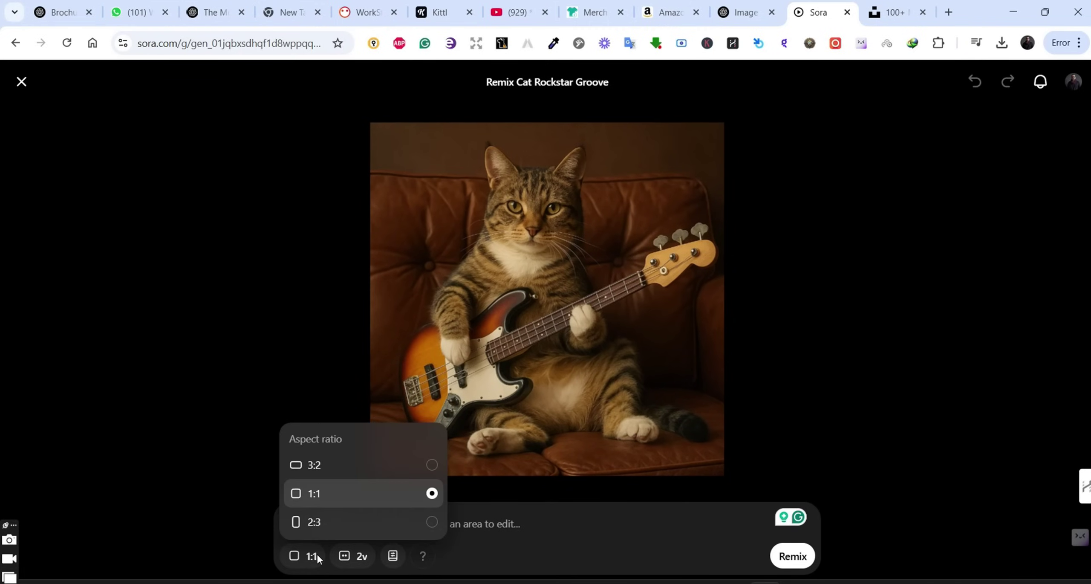
pyautogui.click(363, 524)
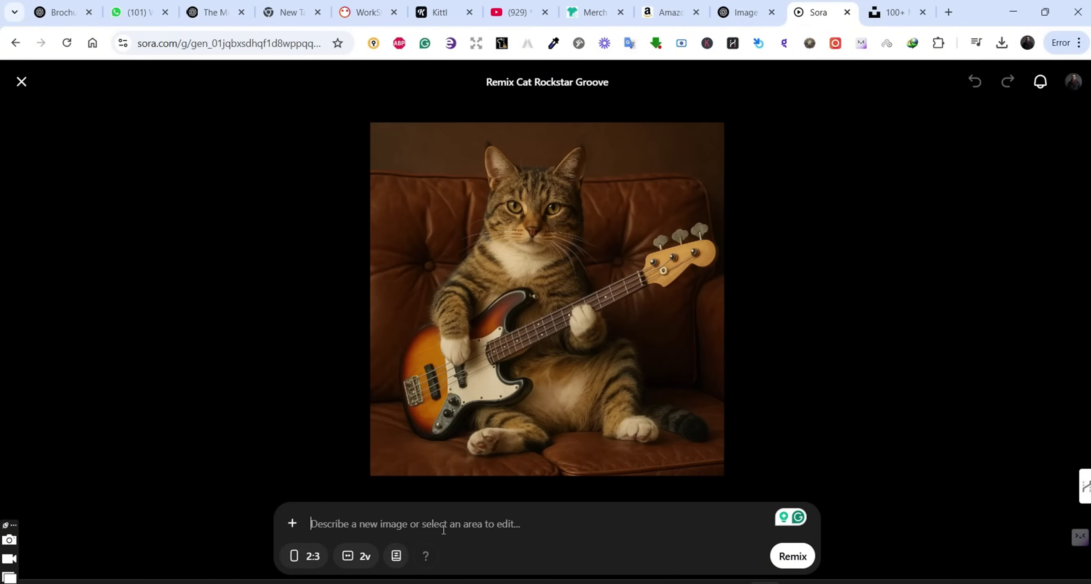
# Step: Submit the cat remix with the copied vector-style t-shirt prompt, adding "that fits the" after "and add a funny text"
pyautogui.hotkey('ctrl', 'v')
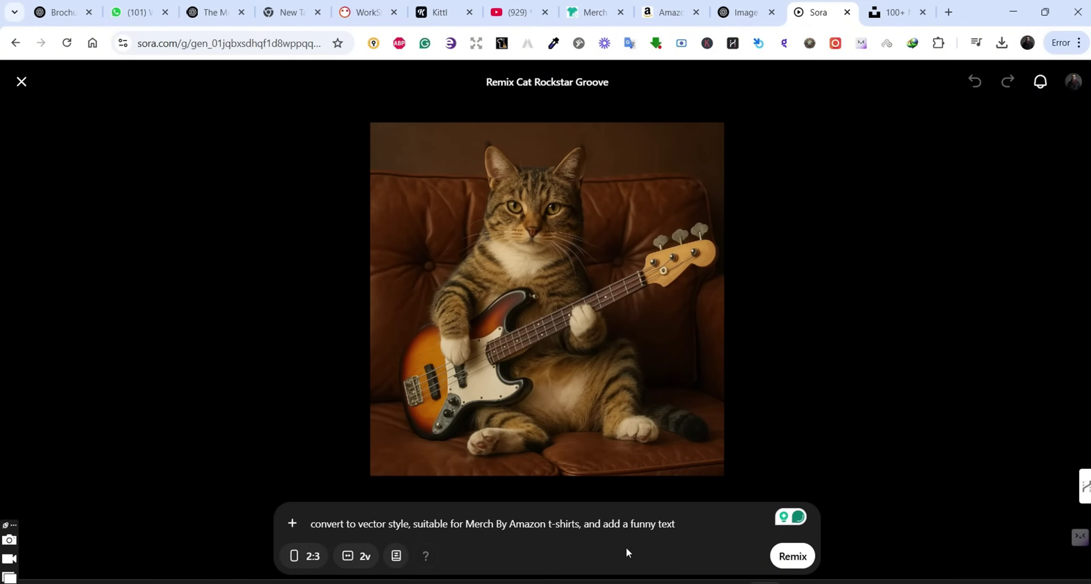
pyautogui.write('that match')
pyautogui.press('BackSpace')
pyautogui.press('BackSpace')
pyautogui.press('BackSpace')
pyautogui.press('BackSpace')
pyautogui.press('BackSpace')
pyautogui.write('fits the')
pyautogui.press('Return')
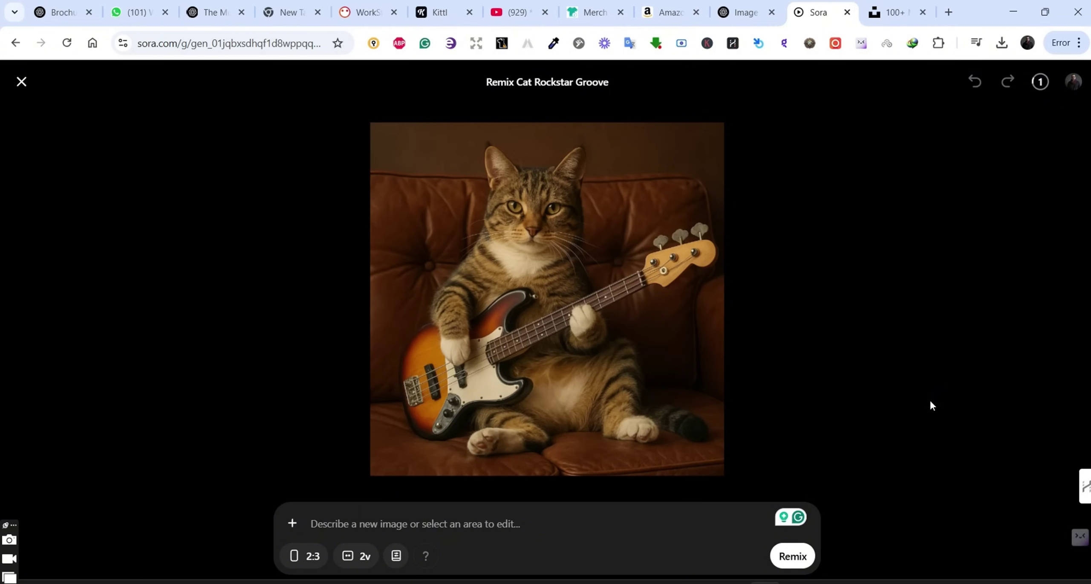
# Step: Review the finished alien pizza remixes and open the "TAKE US TO YOUR PIZZA" version
pyautogui.click(1040, 81)
pyautogui.click(909, 197)
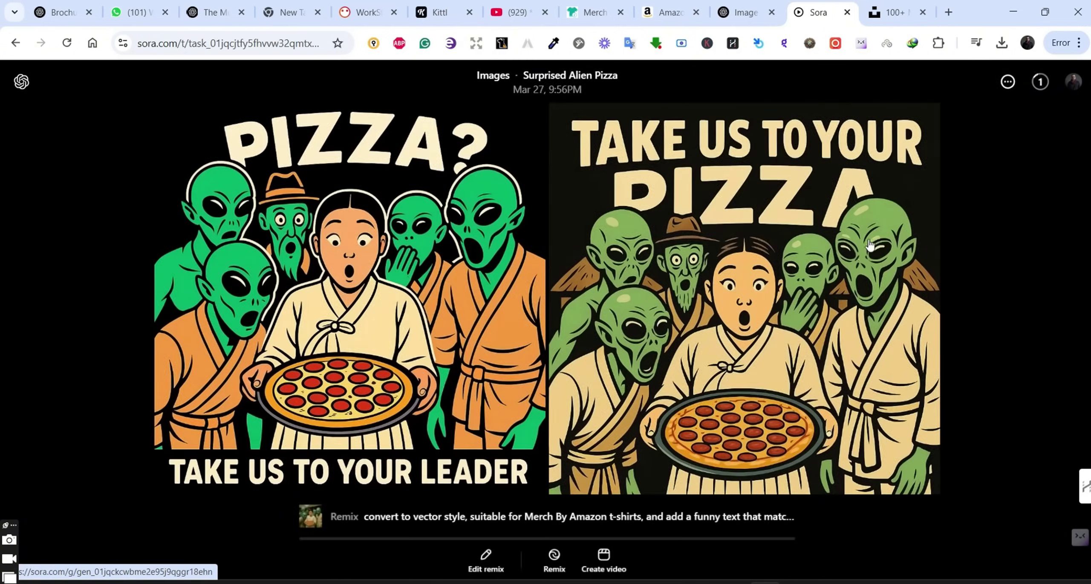
pyautogui.click(799, 302)
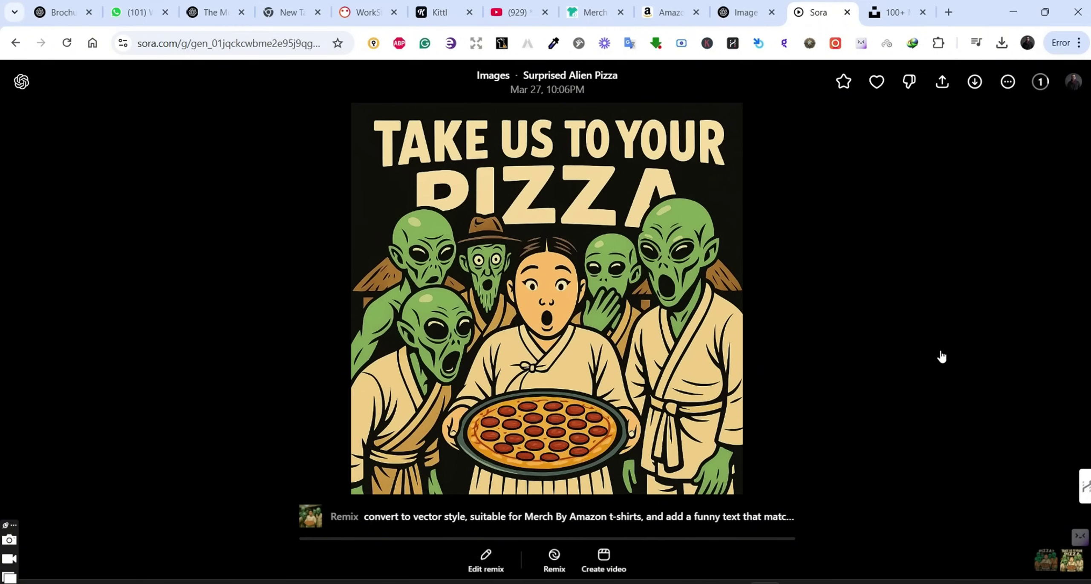
# Step: Return to the image gallery, find the French bulldog firefighter image and open it for remixing
pyautogui.click(188, 206)
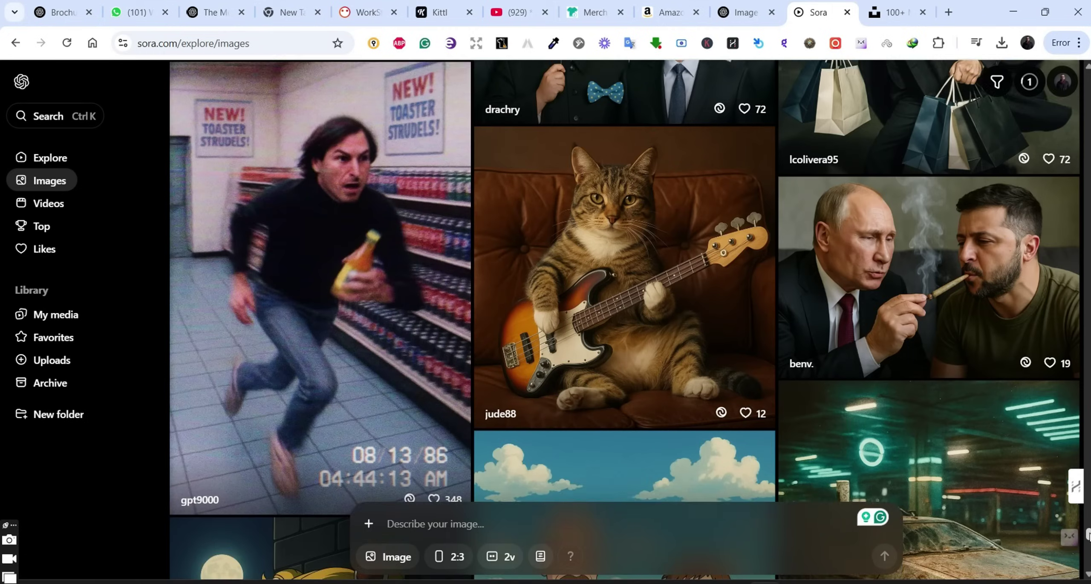
pyautogui.click(624, 268)
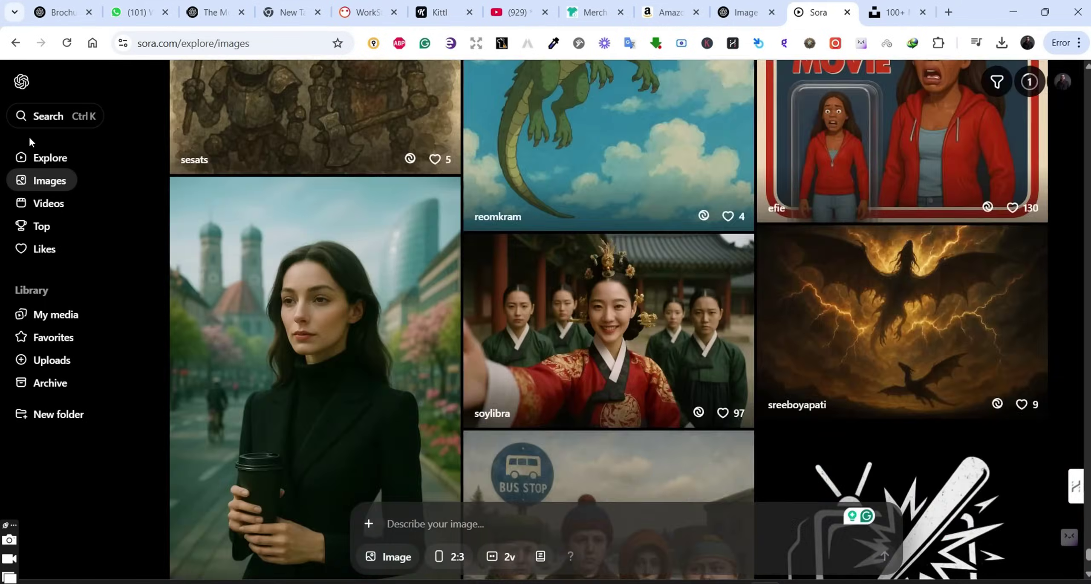
pyautogui.scroll(-5, 358, 345)
pyautogui.click(354, 343)
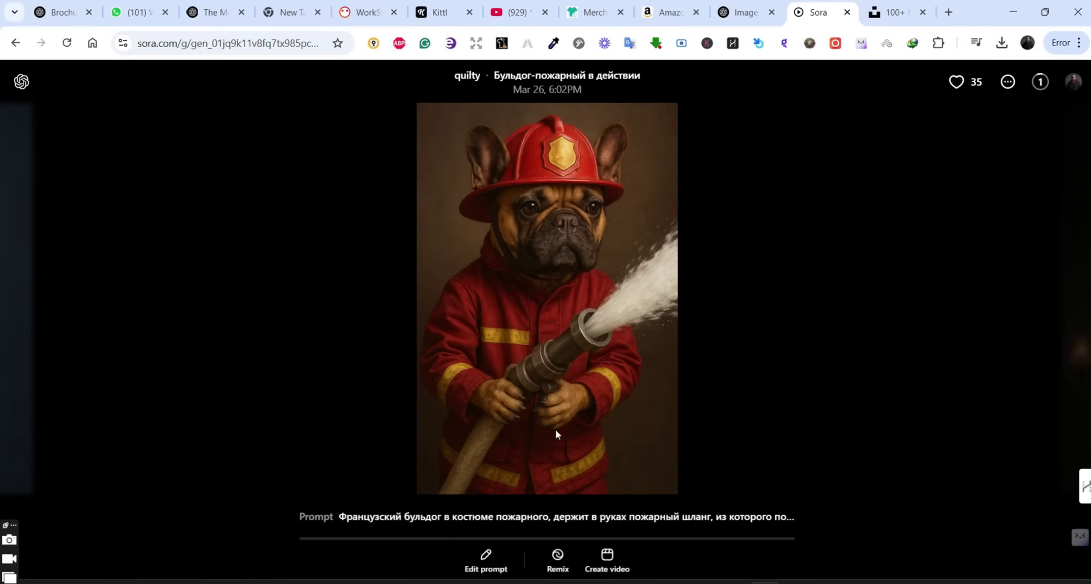
pyautogui.click(557, 562)
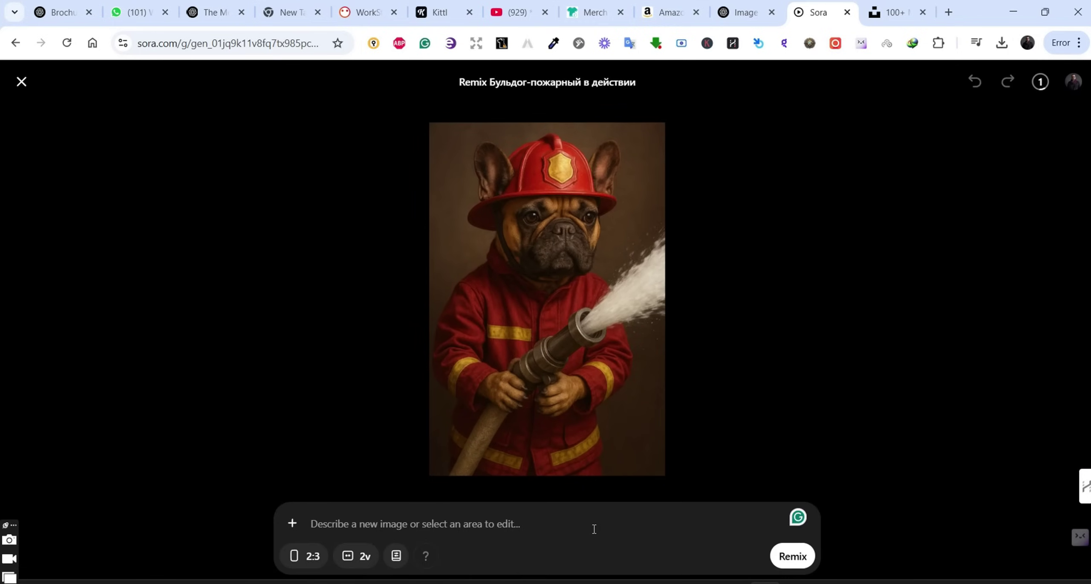
# Step: Remix the firefighter bulldog with "convert to vector style, suitable for Merch By Amazon t-shirts, and add a funny text that matches the image"
pyautogui.click(591, 528)
pyautogui.write('convert to vector style, suitable for Merch By Amazon t-shirts, and add a funny text that matches the image')
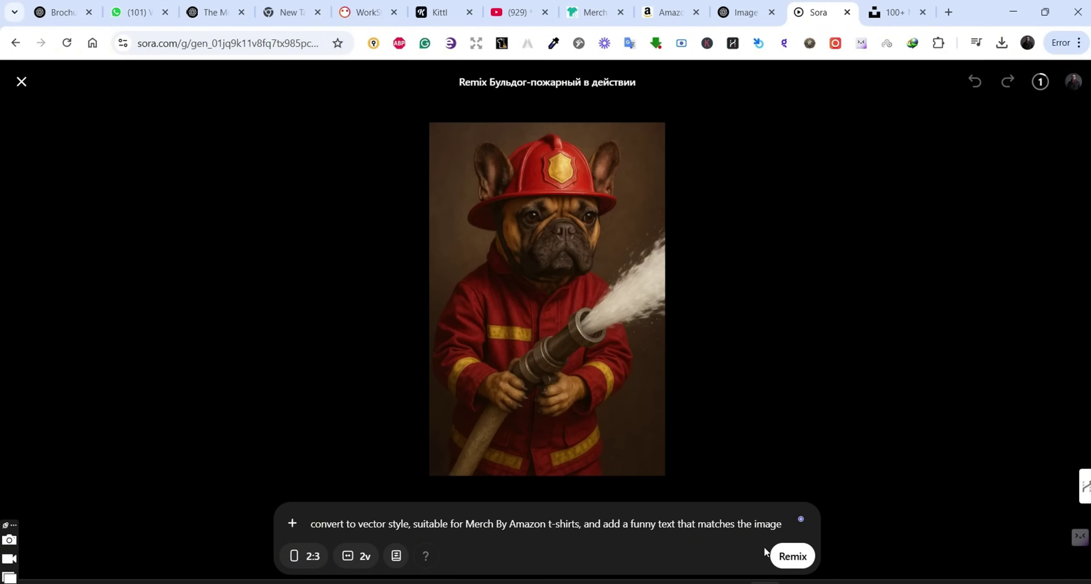
pyautogui.click(791, 558)
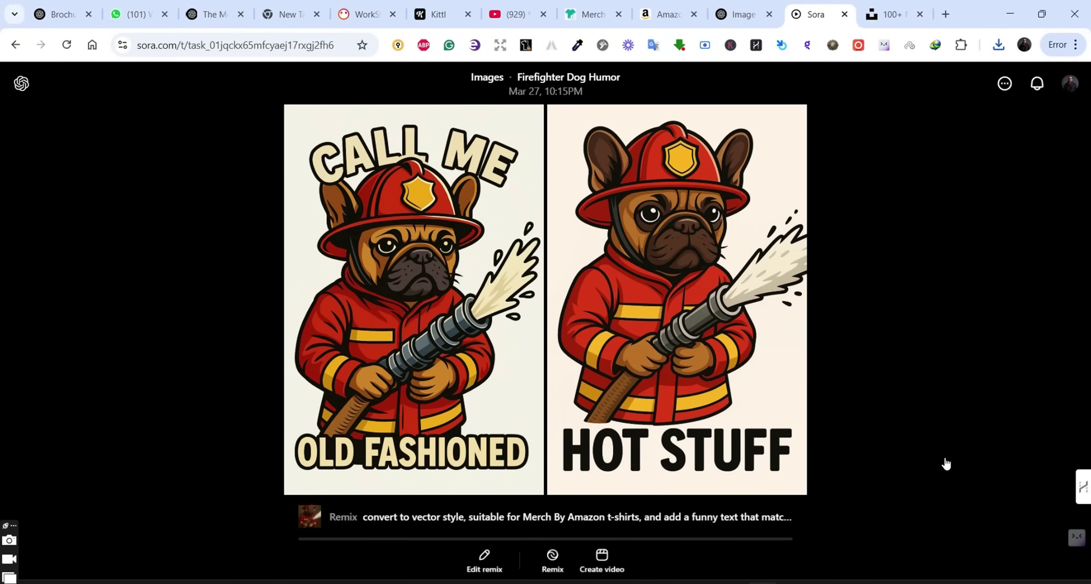
# Step: Download the "CALL ME OLD FASHIONED" firefighter dog image and open the "HOT STUFF" version
pyautogui.click(439, 328)
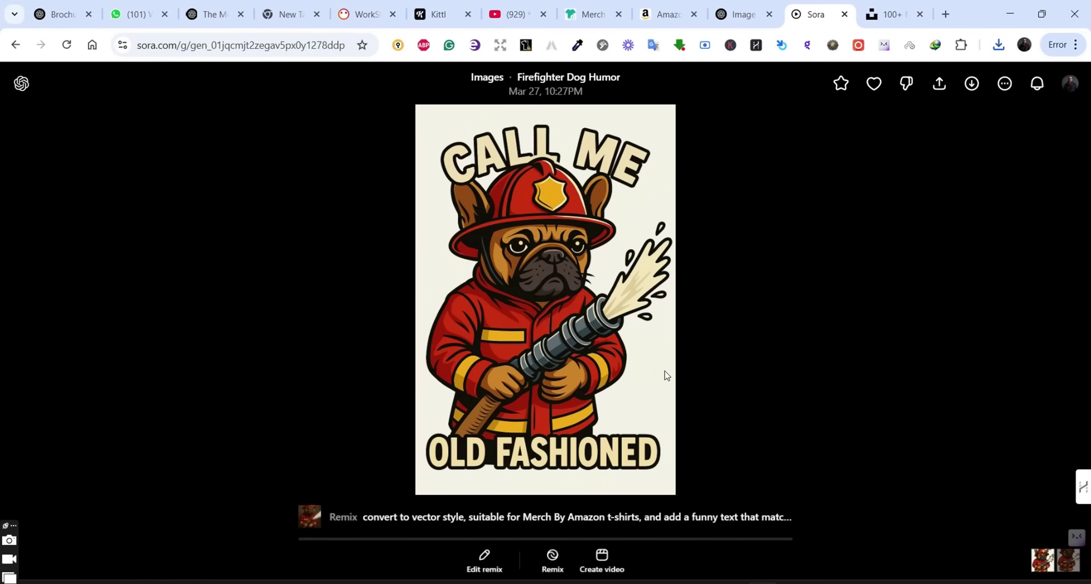
pyautogui.click(972, 91)
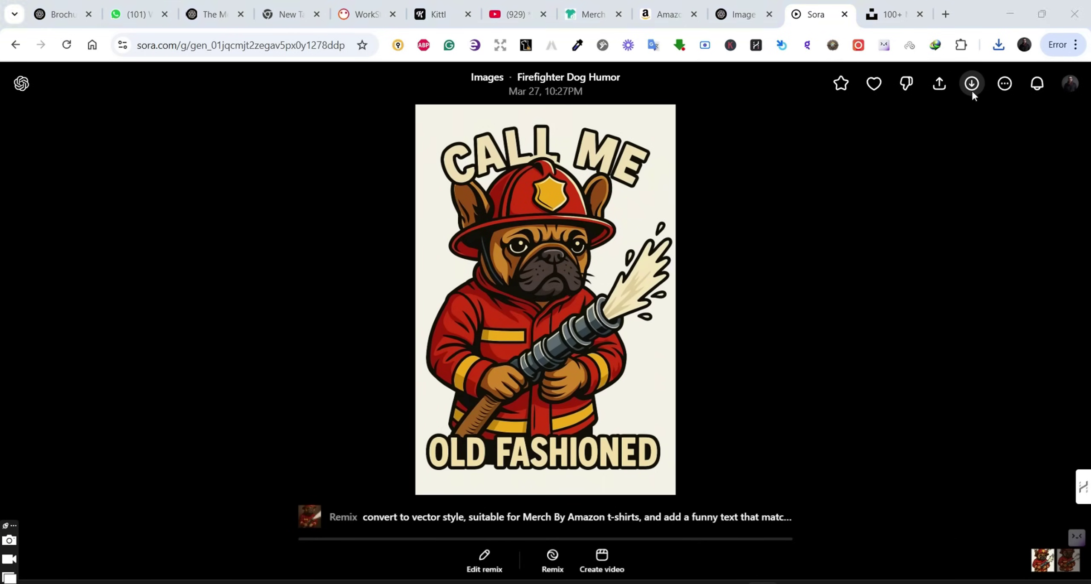
pyautogui.press('Return')
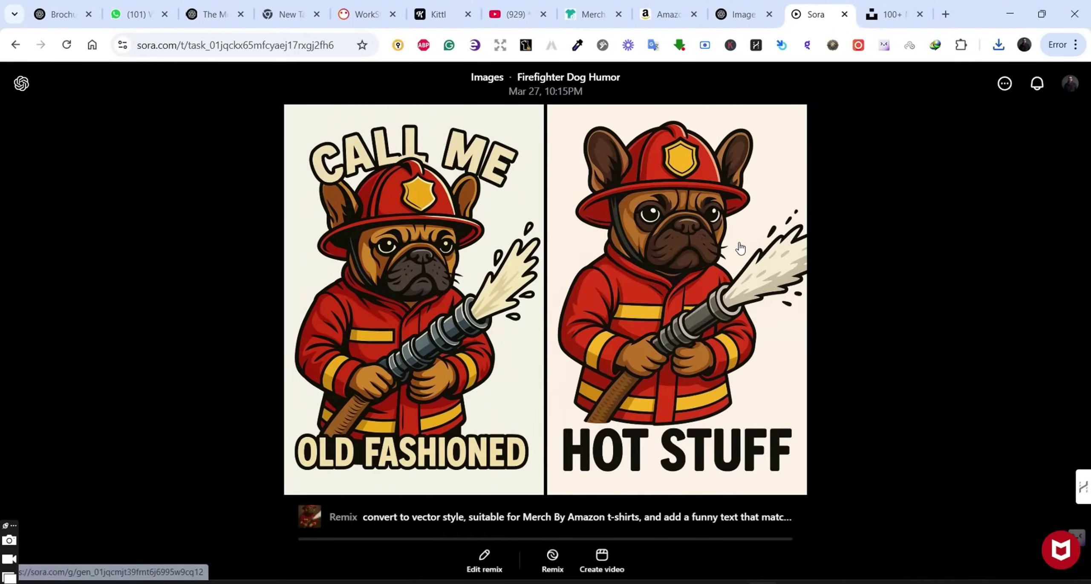
pyautogui.click(739, 247)
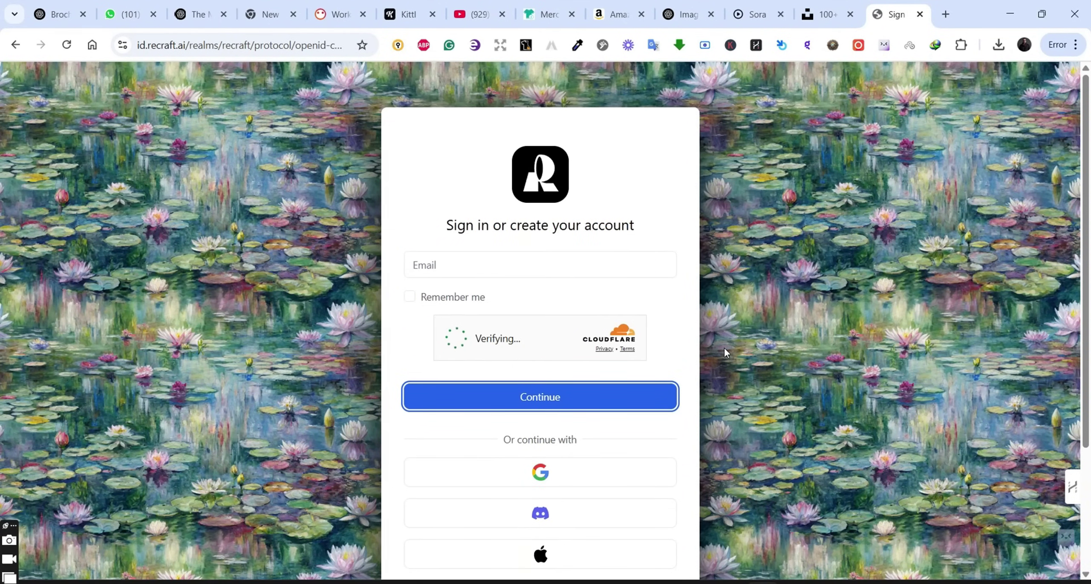
# Step: Sign in to Recraft with the Google account and vectorize the "TAKE US TO YOUR PIZZA" alien image
pyautogui.click(568, 475)
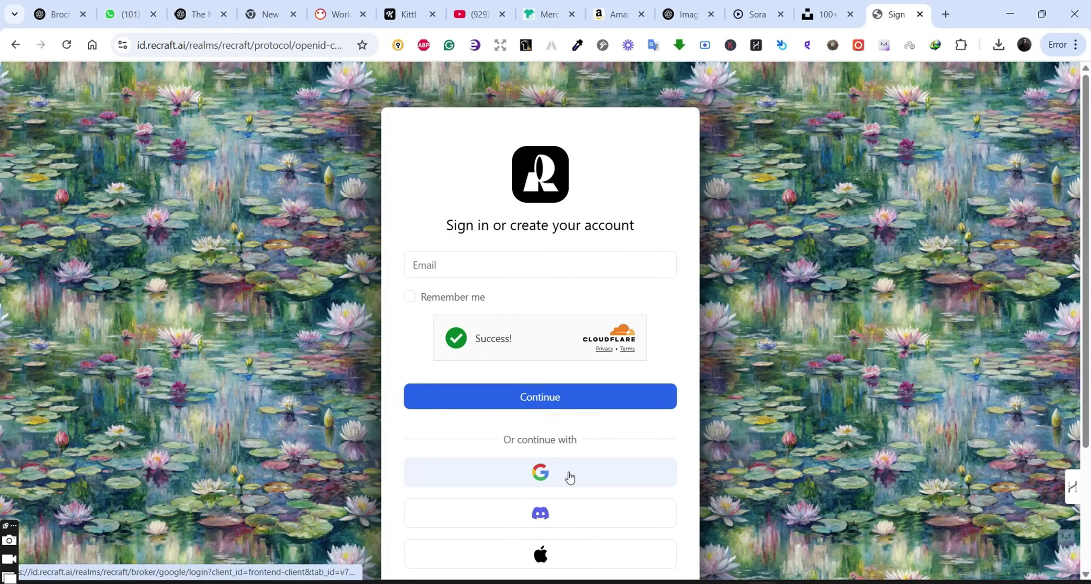
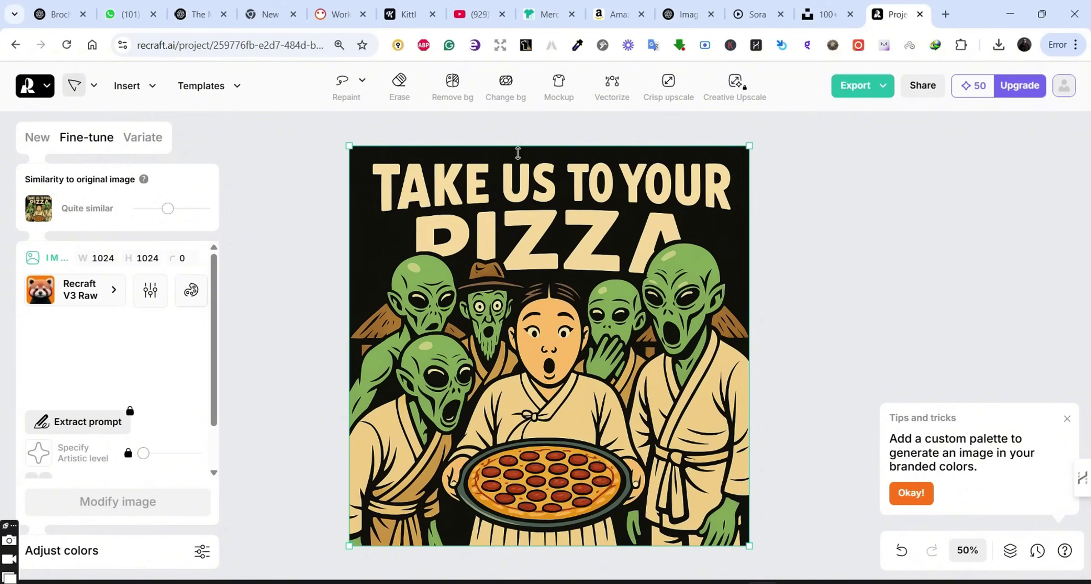
pyautogui.click(612, 85)
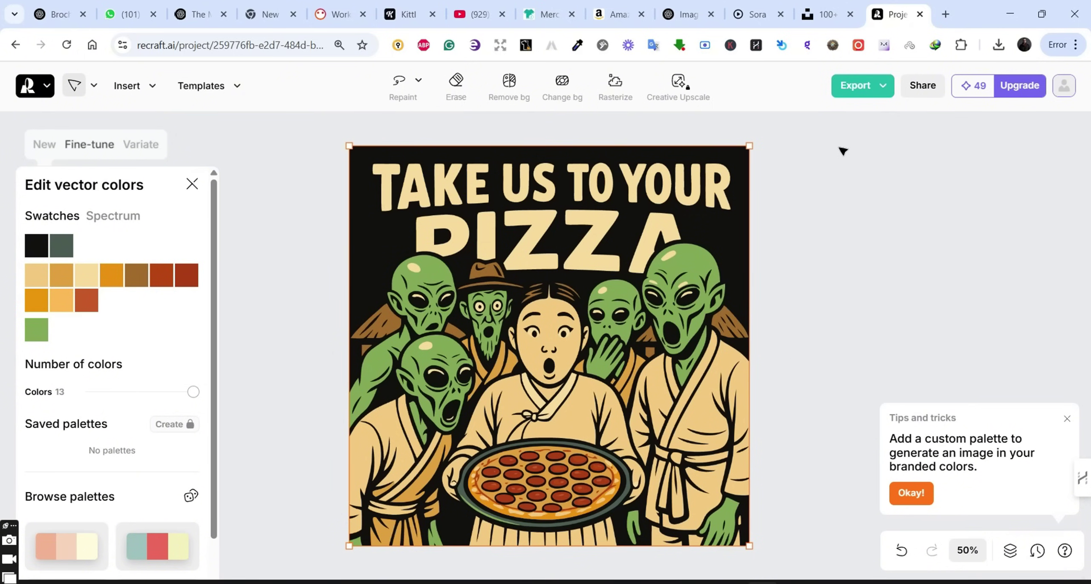
pyautogui.moveTo(216, 374); pyautogui.dragTo(215, 472)
pyautogui.moveTo(217, 428); pyautogui.dragTo(222, 377)
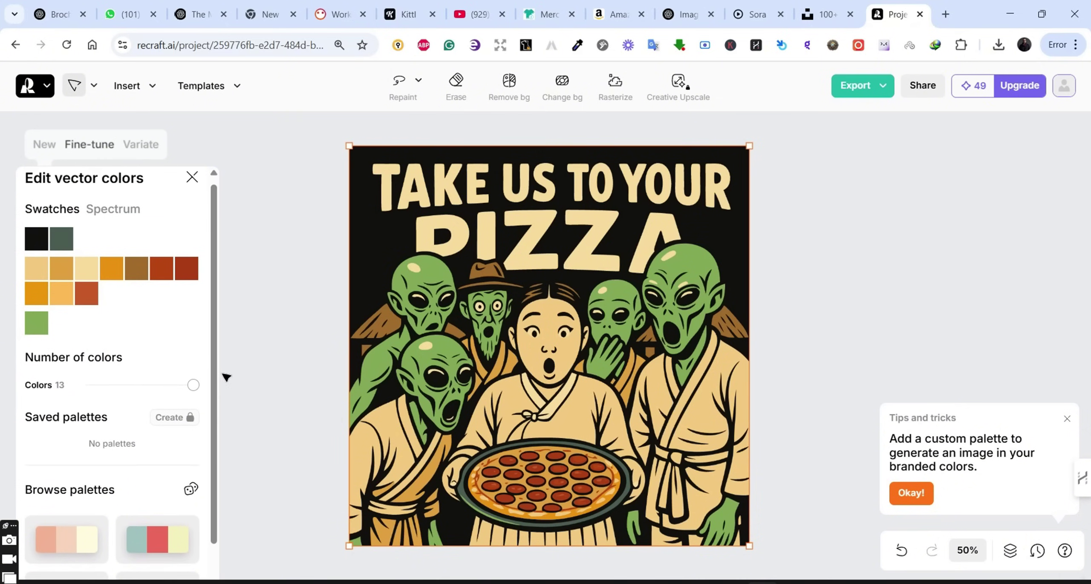
# Step: Export the vectorized alien pizza design as an SVG file and save it in Downloads under the suggested name
pyautogui.click(886, 95)
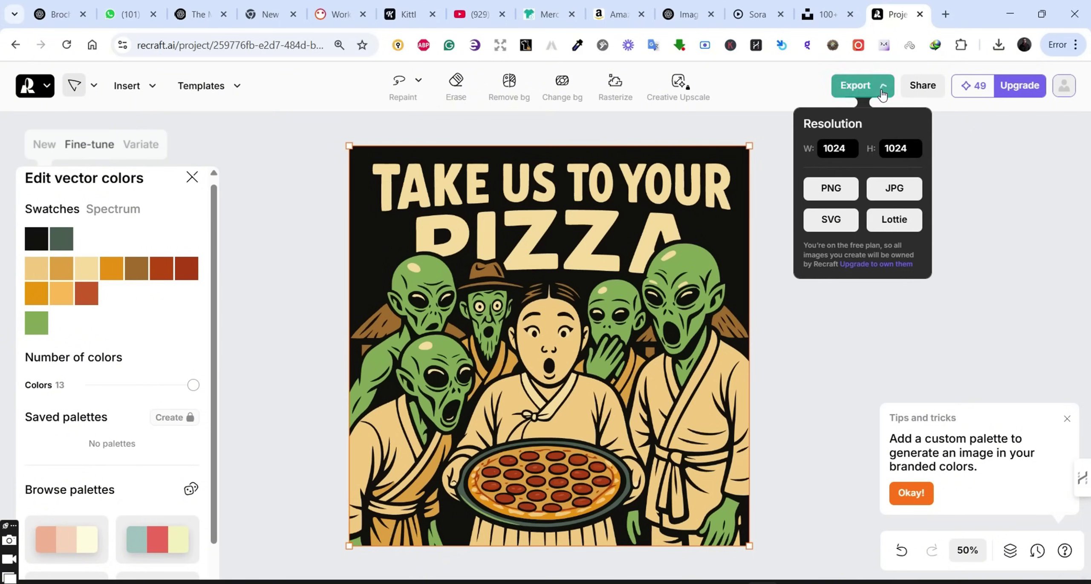
pyautogui.click(846, 215)
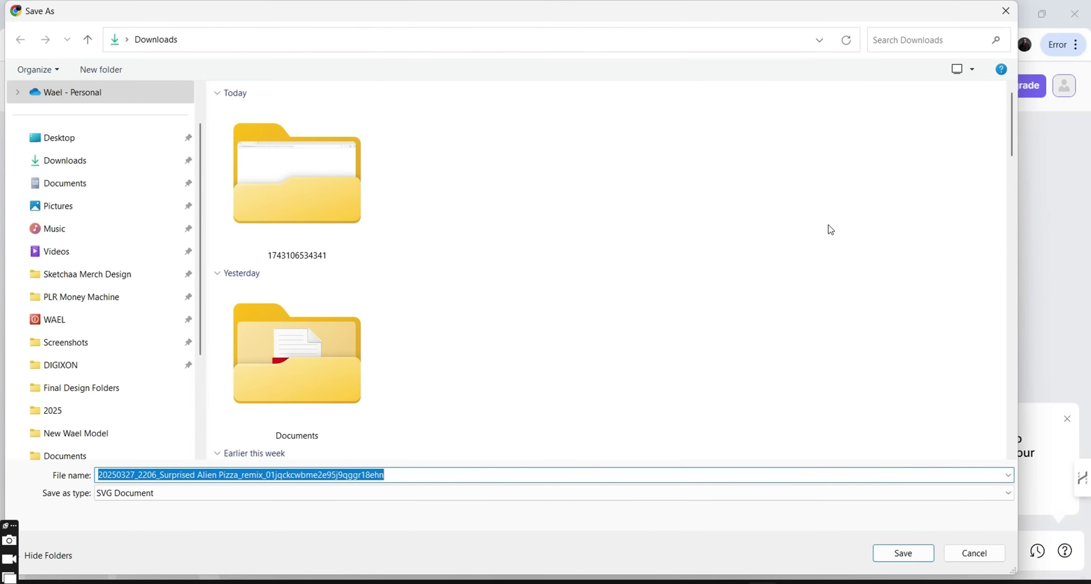
pyautogui.click(903, 553)
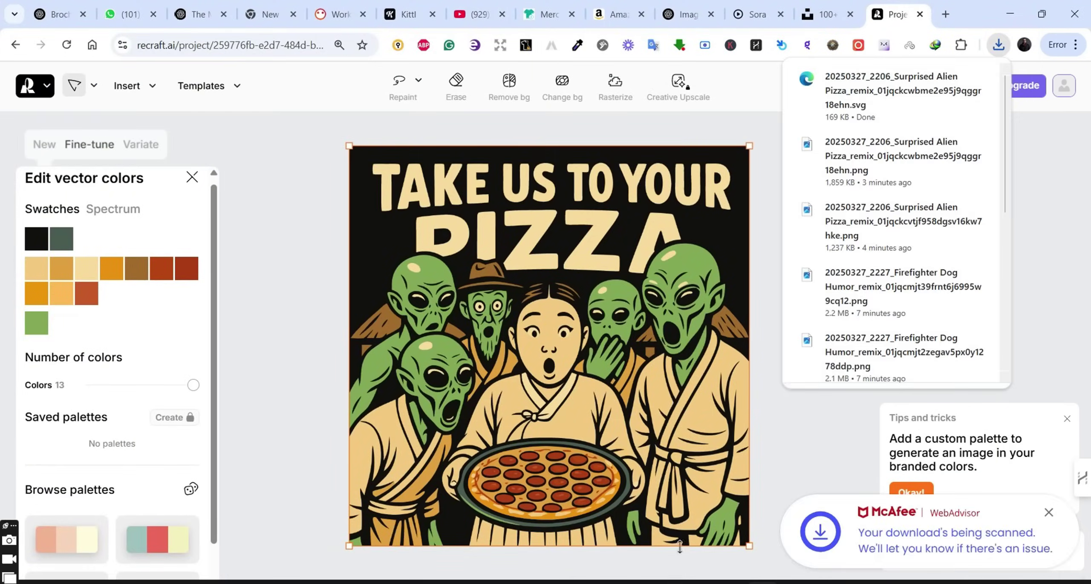
pyautogui.click(1057, 280)
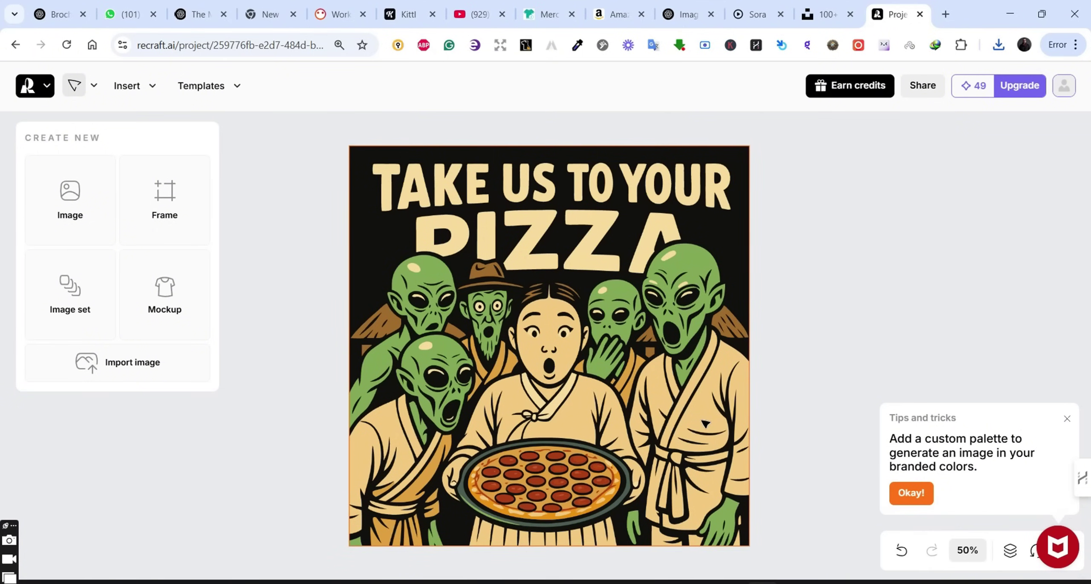
# Step: Move the vectorized alien pizza design slightly upward on the canvas, check its fine-tune options, and deselect it
pyautogui.moveTo(735, 254); pyautogui.dragTo(744, 223)
pyautogui.click(151, 290)
pyautogui.click(150, 293)
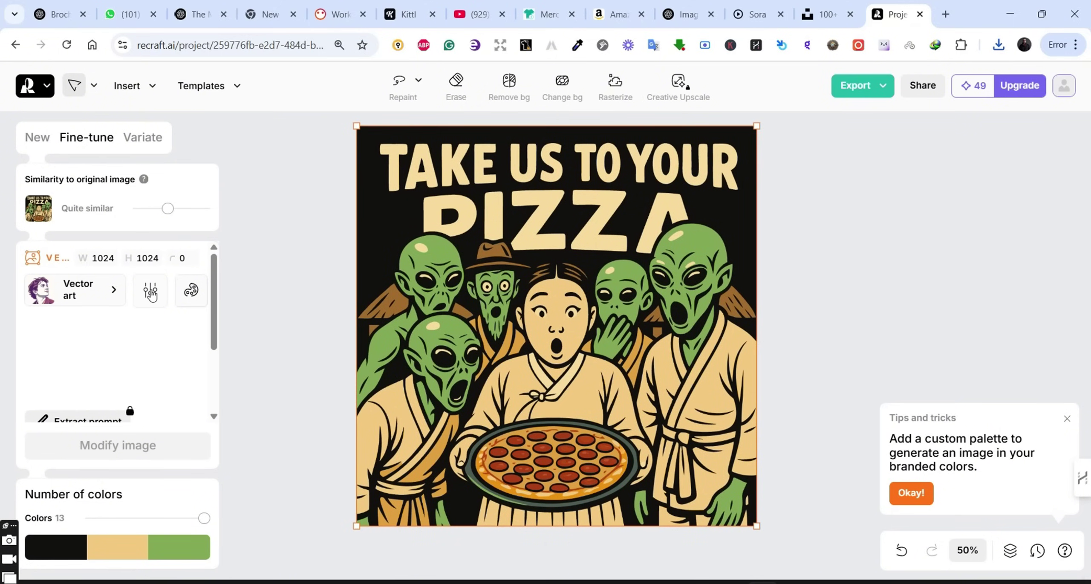
pyautogui.moveTo(213, 310)
pyautogui.mouseDown()
pyautogui.moveTo(217, 369)
pyautogui.moveTo(213, 302)
pyautogui.mouseUp()
pyautogui.scroll(-3, 628, 323)
pyautogui.click(628, 323)
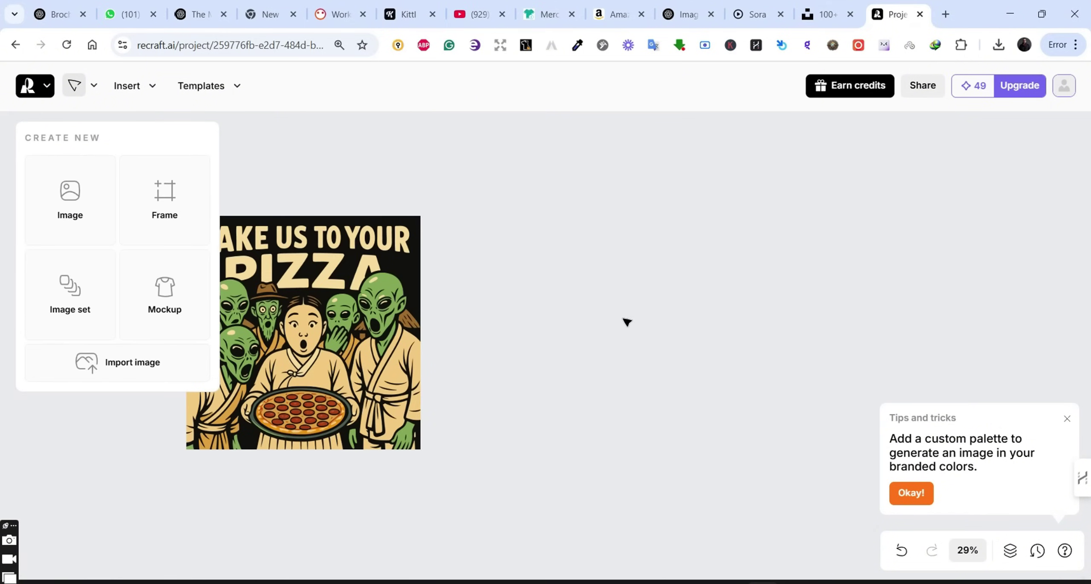
# Step: Import the "RUFF DAY?" puppy image from Downloads beside the alien pizza design and vectorize it
pyautogui.click(176, 361)
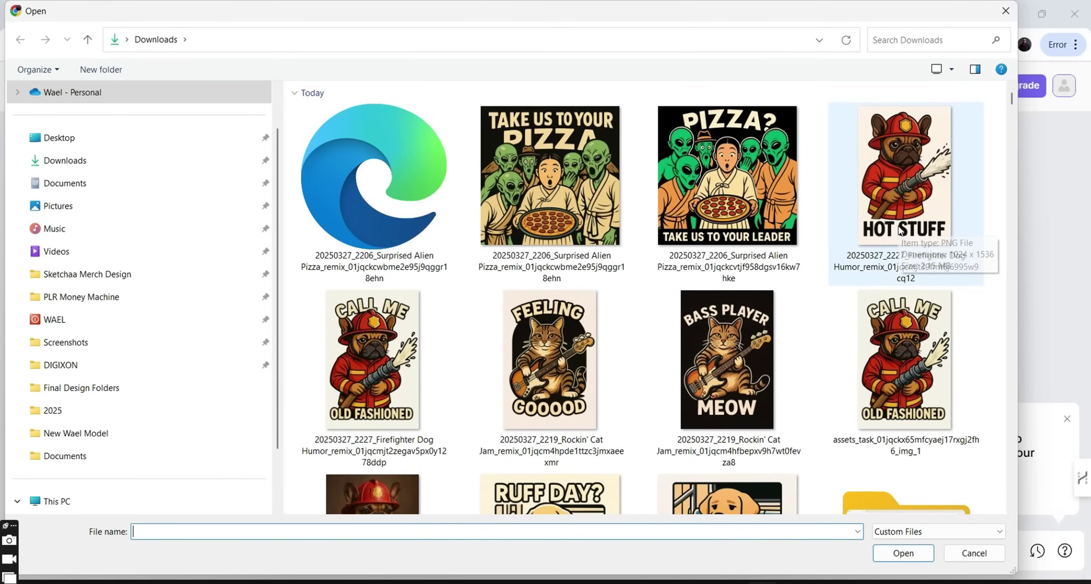
pyautogui.scroll(-5, 1013, 106)
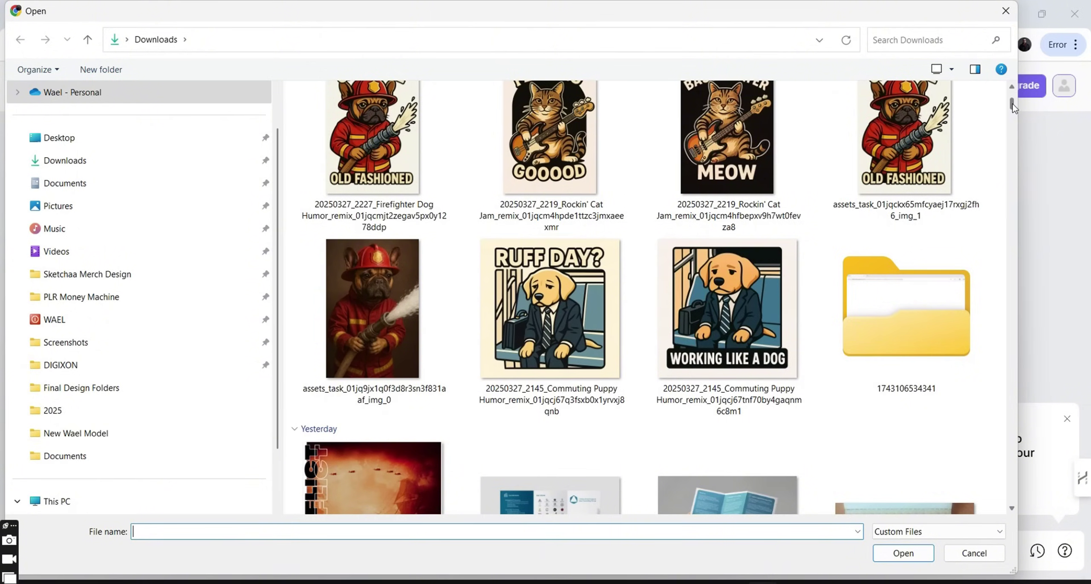
pyautogui.doubleClick(550, 308)
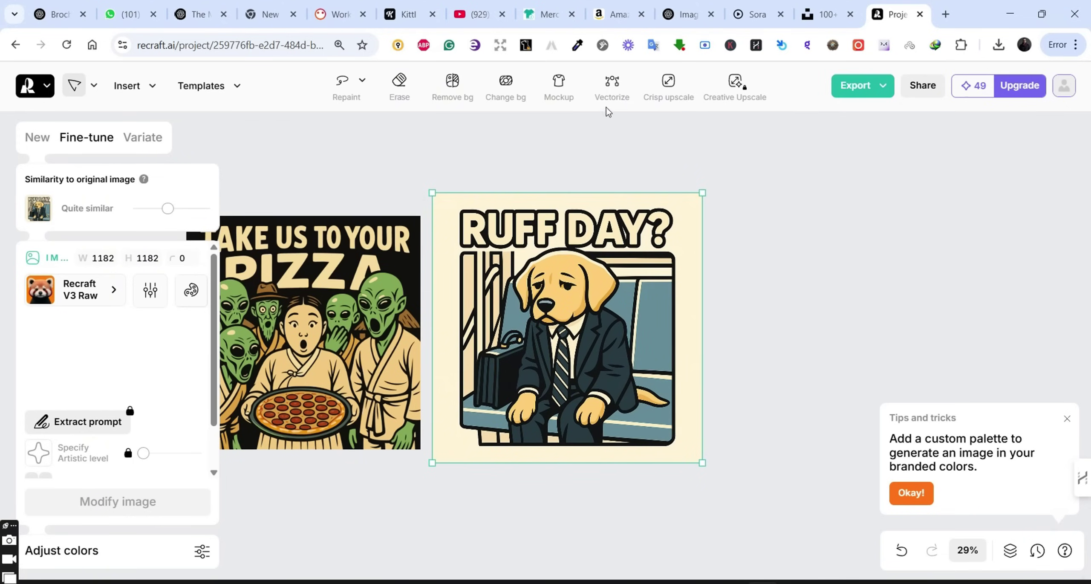
pyautogui.click(609, 88)
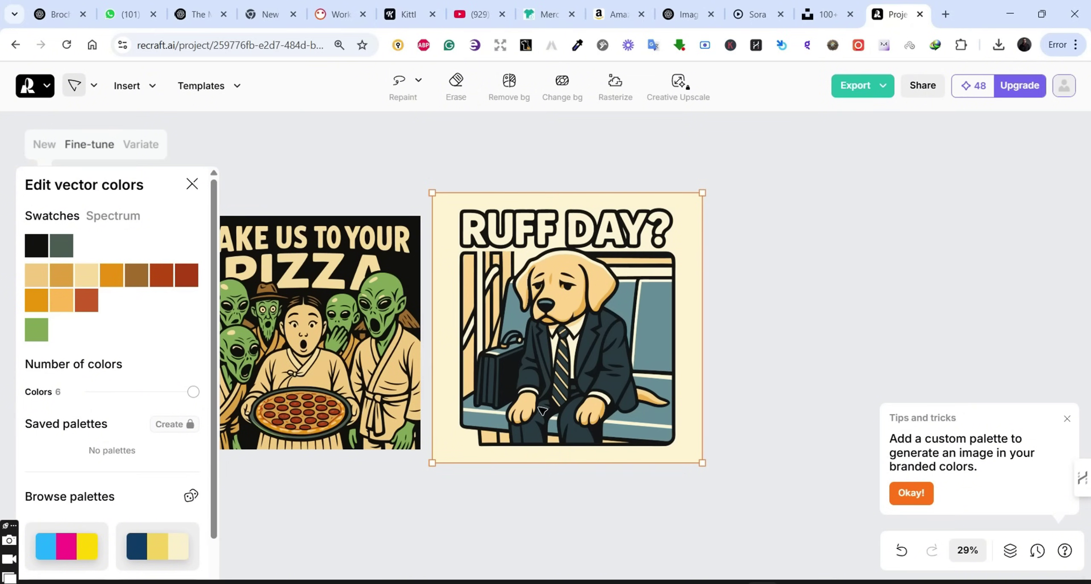
# Step: Try reducing the vectorized puppy design to 5 colors, and set it back to 6
pyautogui.moveTo(193, 391); pyautogui.dragTo(173, 391)
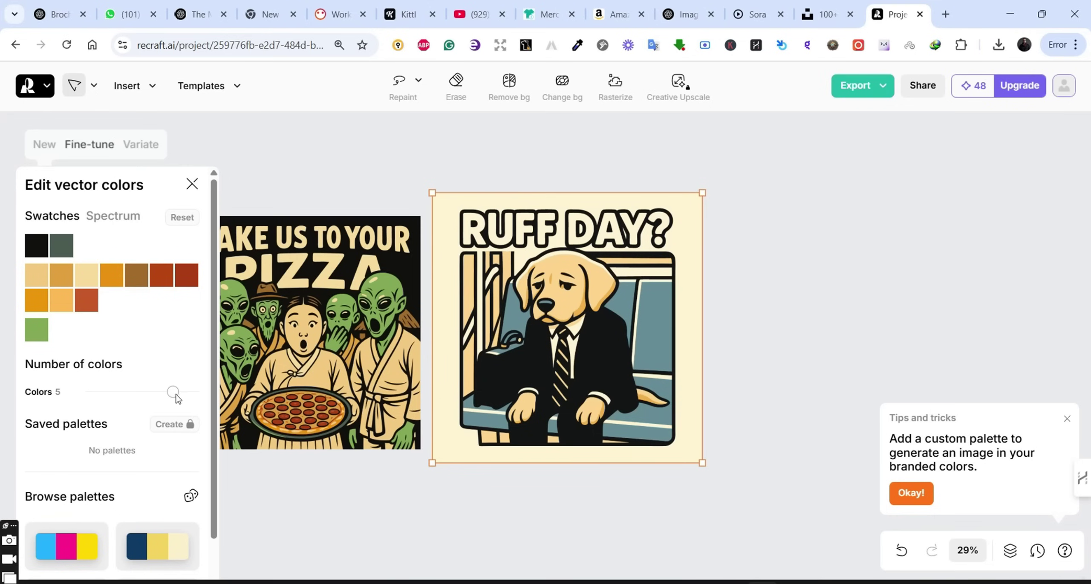
pyautogui.moveTo(174, 393); pyautogui.dragTo(199, 394)
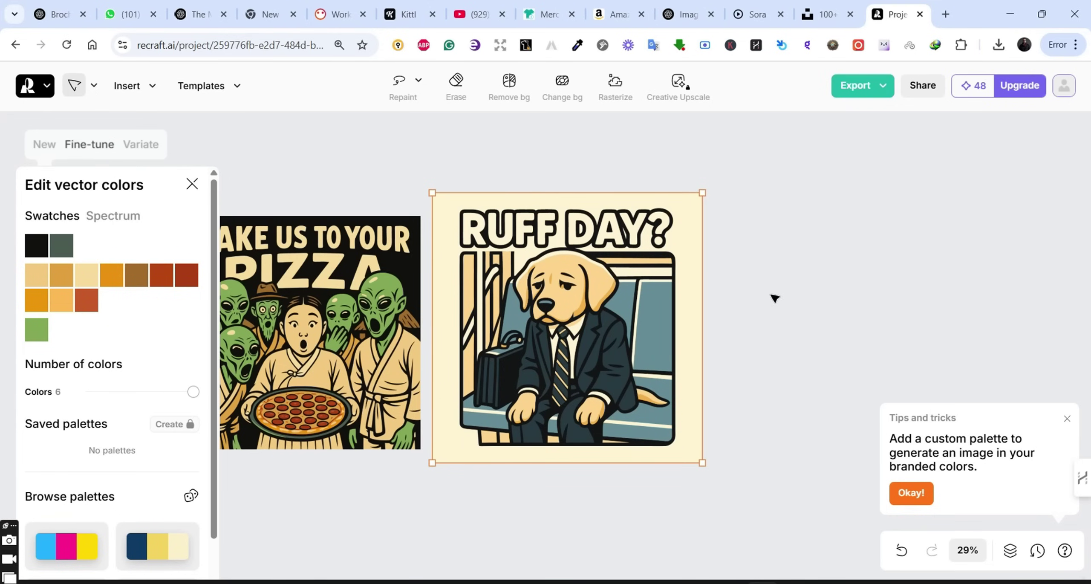
pyautogui.click(774, 299)
pyautogui.click(669, 324)
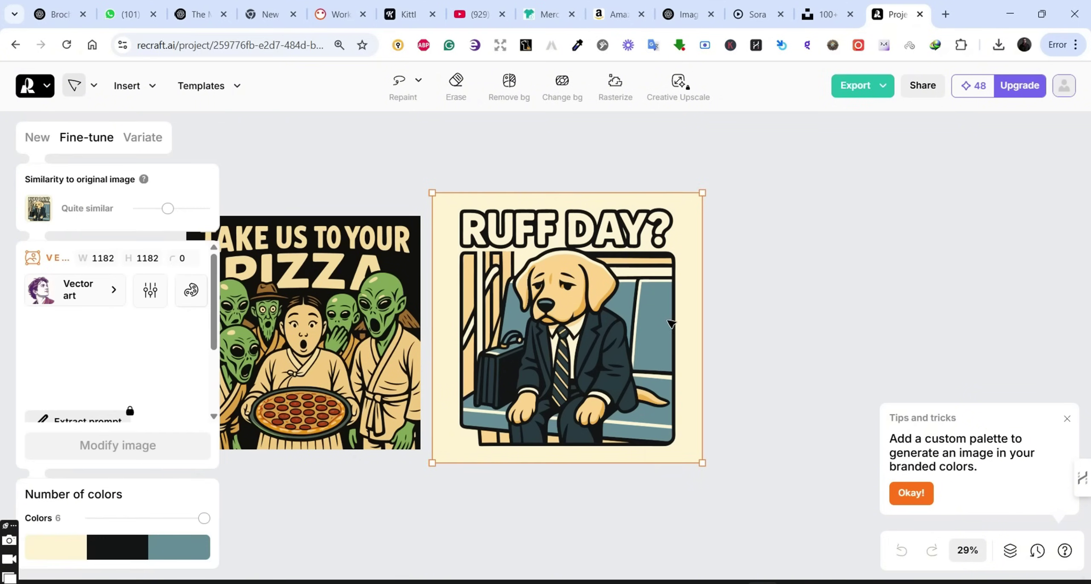
# Step: Export the vectorized "RUFF DAY?" puppy design to a file
pyautogui.click(878, 91)
pyautogui.click(830, 219)
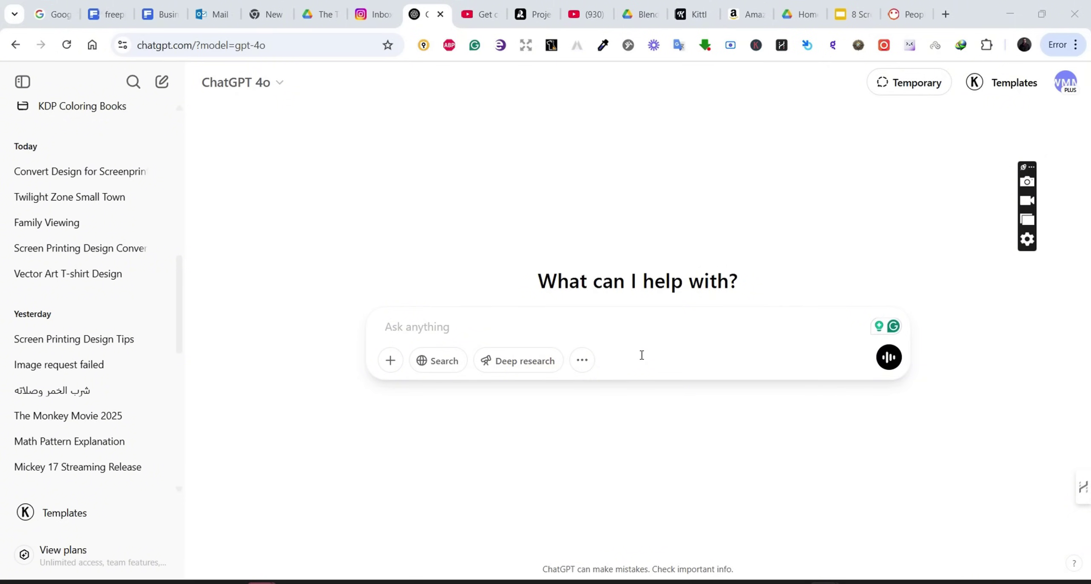
# Step: Switch to ChatGPT and start a Create image prompt in a new chat
pyautogui.click(582, 360)
pyautogui.click(599, 392)
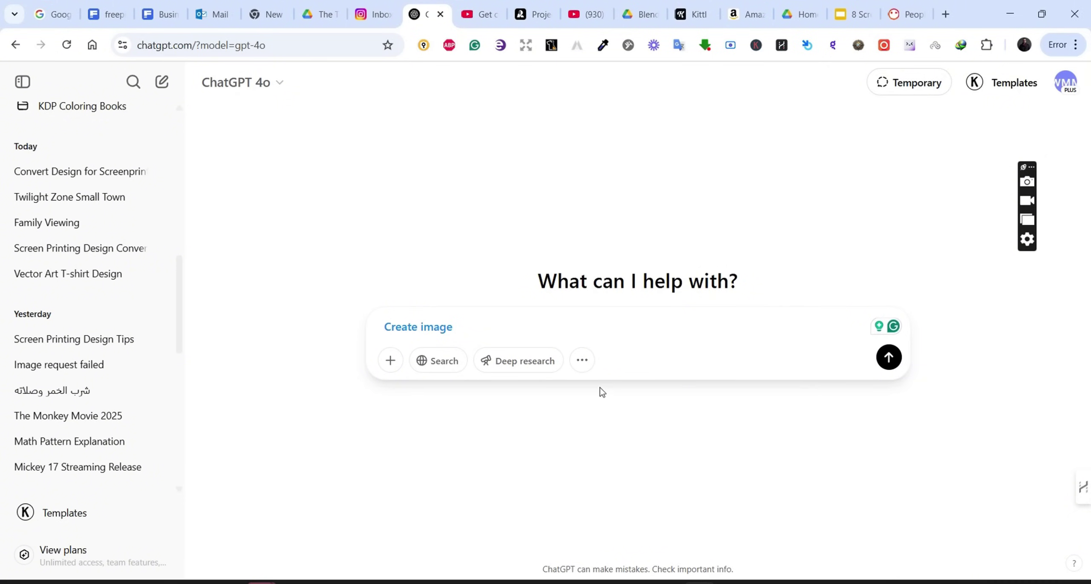
pyautogui.click(391, 361)
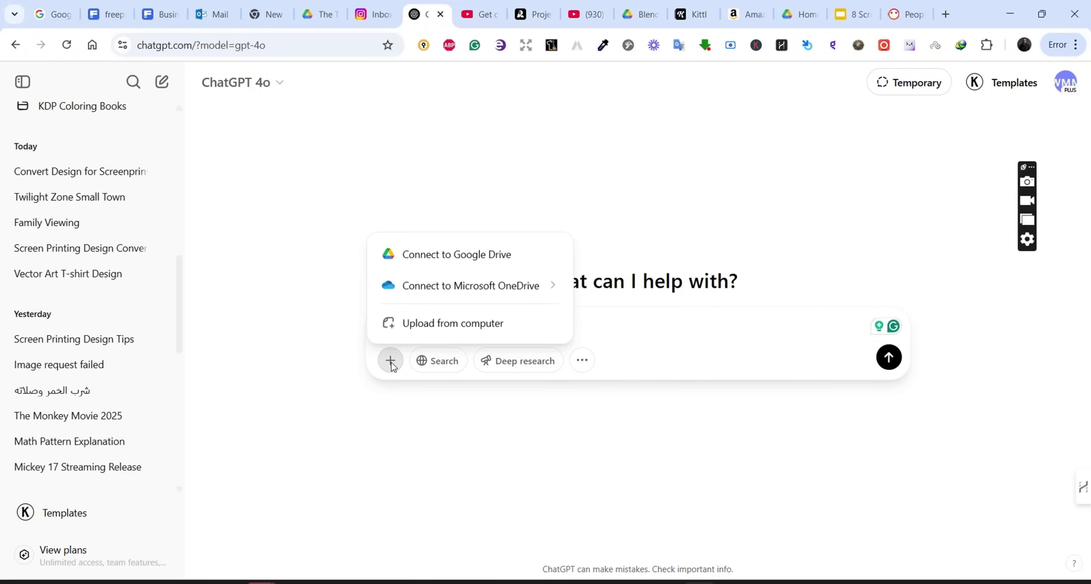
pyautogui.click(391, 362)
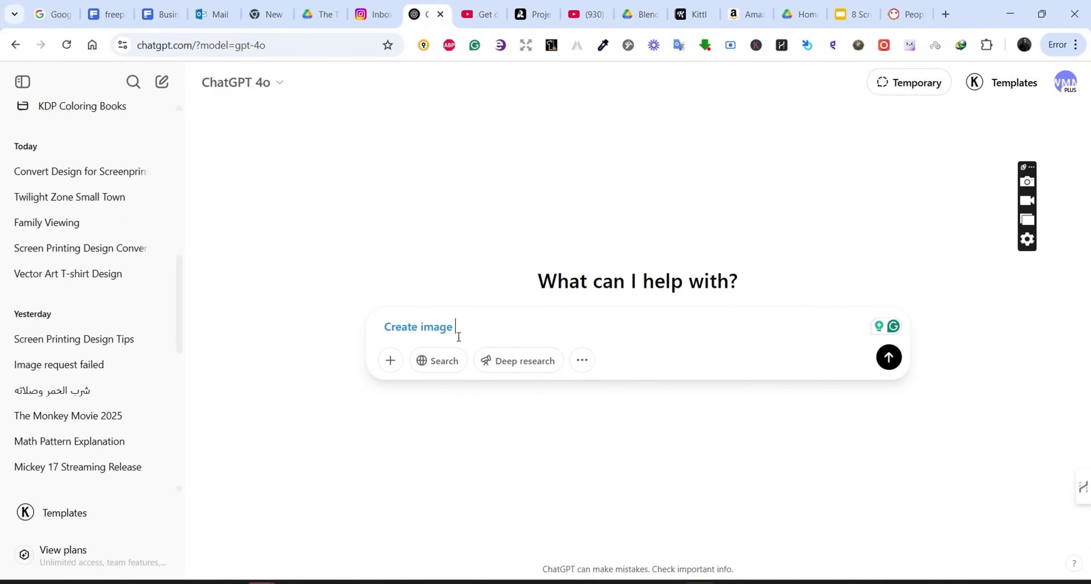
# Step: Attach the monkey photo from Downloads and submit "convert to vector style, suitable for Merch By Amazon t-shirts, and add a funny text that matches the image"
pyautogui.click(392, 362)
pyautogui.click(451, 335)
pyautogui.click(242, 158)
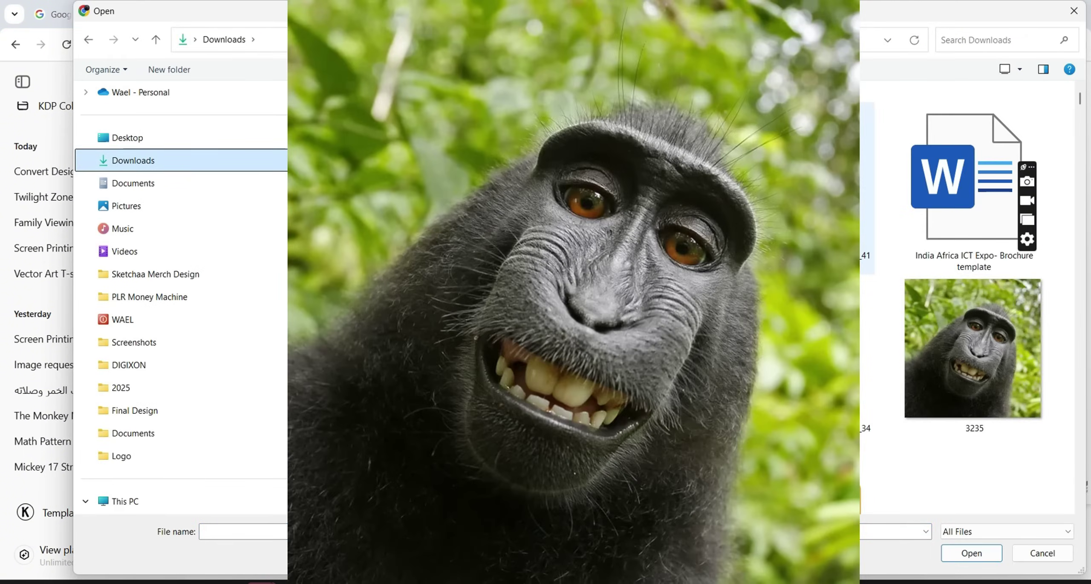
pyautogui.moveTo(1080, 106); pyautogui.dragTo(1082, 112)
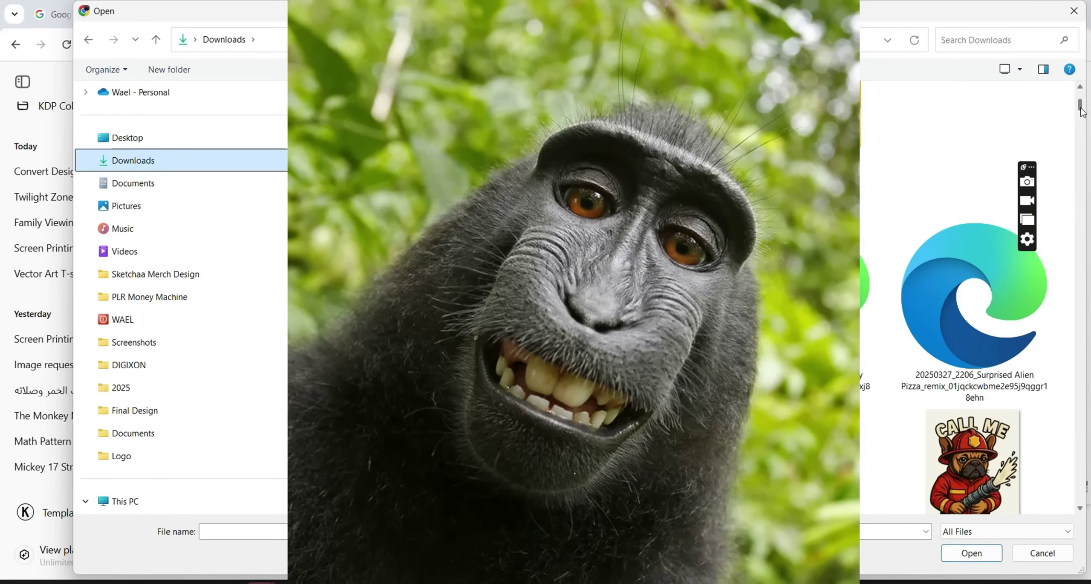
pyautogui.scroll(5, 1081, 111)
pyautogui.doubleClick(986, 128)
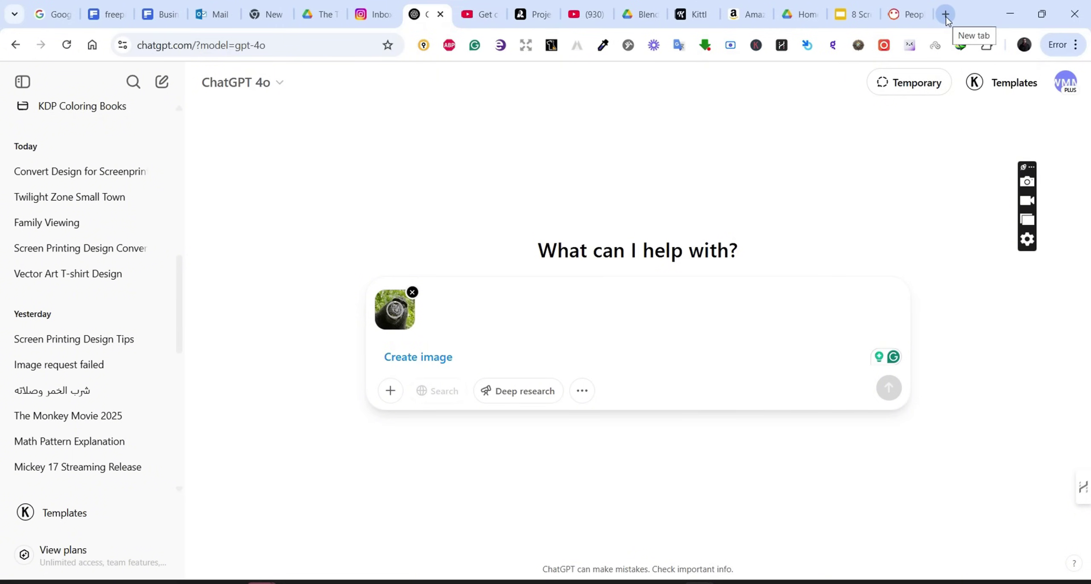
pyautogui.press('Return')
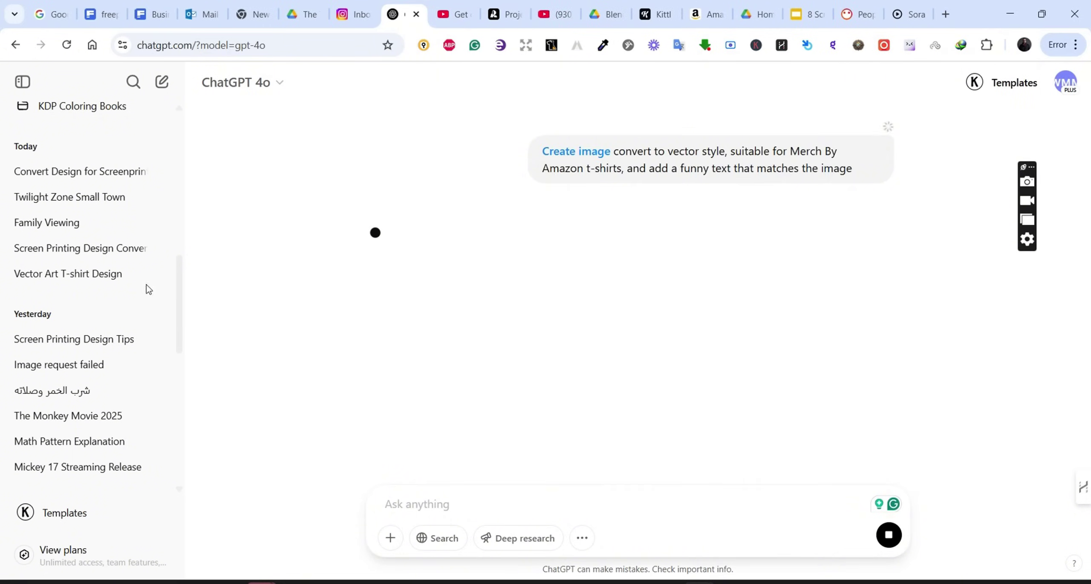
# Step: Open the "Vector Art T-shirt Design" chat and examine its astronaut monkey request and the transparent-background wording of the grinning monkey prompt
pyautogui.click(88, 274)
pyautogui.moveTo(1025, 167); pyautogui.dragTo(1082, 379)
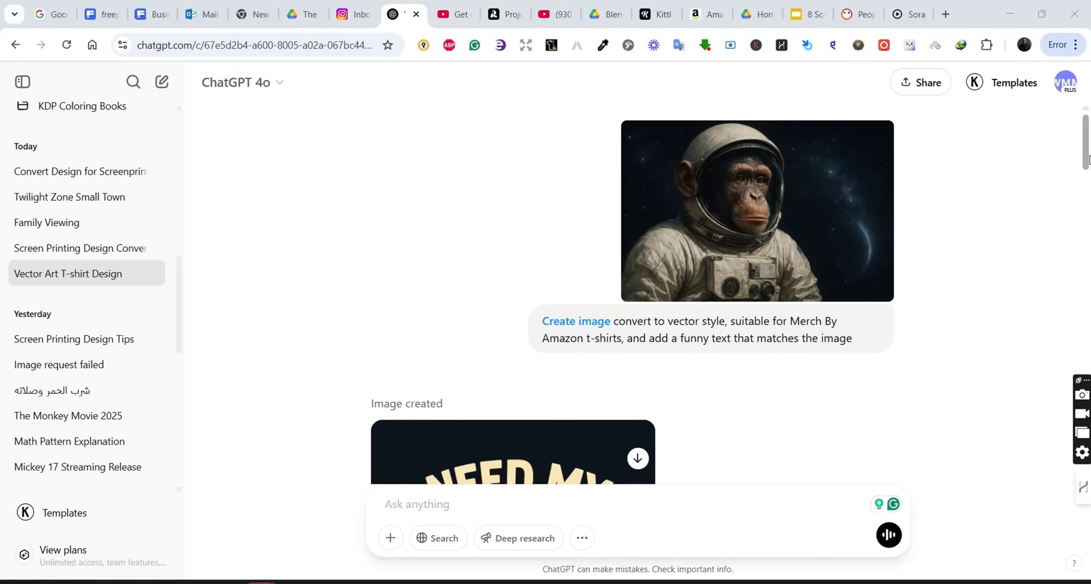
pyautogui.click(1088, 152)
pyautogui.moveTo(1088, 154); pyautogui.dragTo(1088, 255)
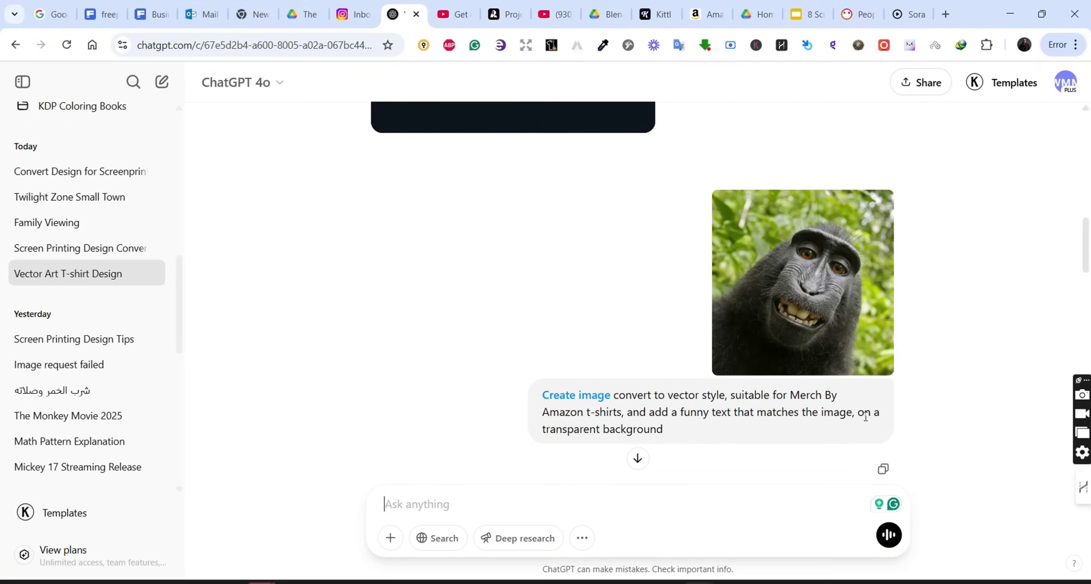
pyautogui.moveTo(861, 414)
pyautogui.mouseDown()
pyautogui.moveTo(879, 430)
pyautogui.moveTo(854, 413)
pyautogui.mouseUp()
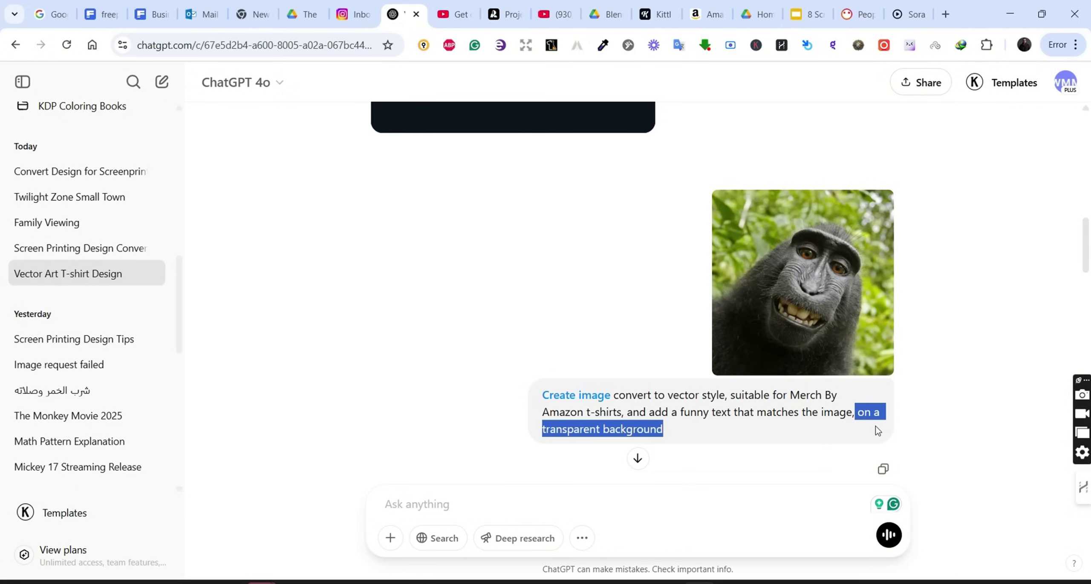
pyautogui.click(945, 373)
# Step: Examine the generated "I'm not annoying, I'm a delight" monkey design and the MOTLEY CRUE variation prompt with its resulting image
pyautogui.moveTo(1088, 264); pyautogui.dragTo(1088, 327)
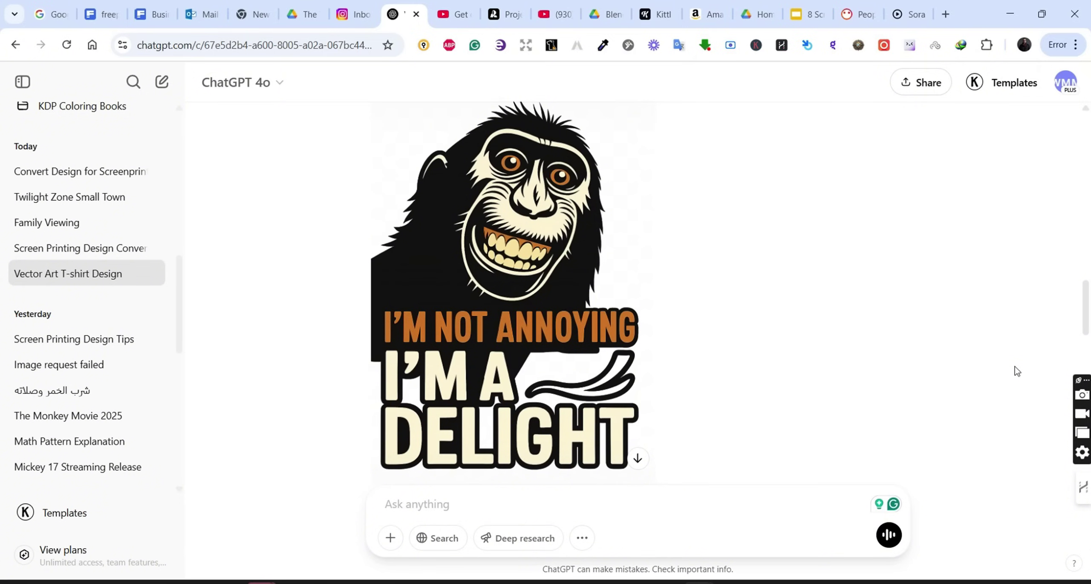
pyautogui.moveTo(1087, 315); pyautogui.dragTo(1086, 376)
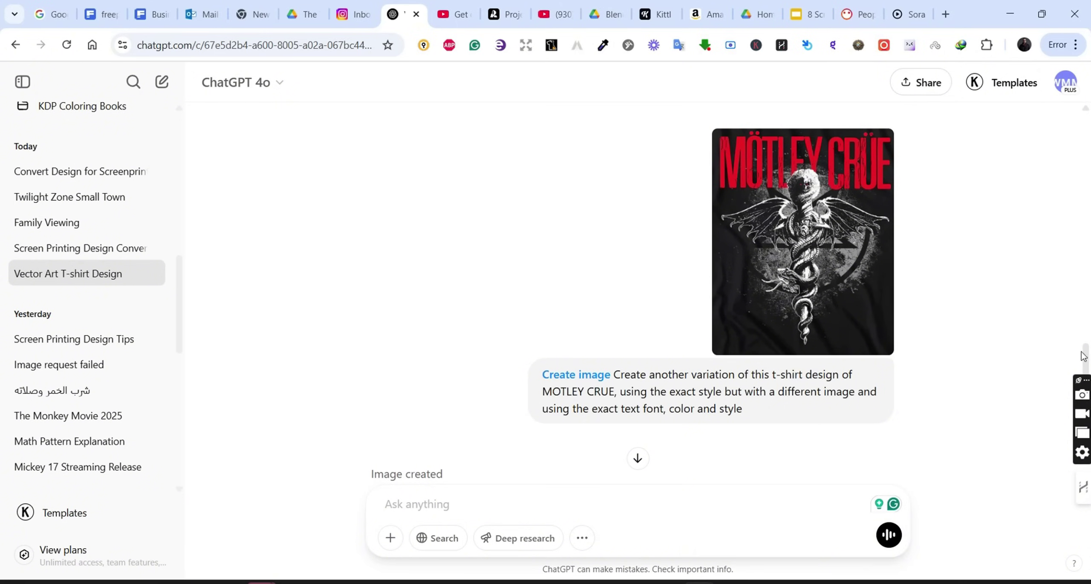
pyautogui.scroll(-8, 1087, 359)
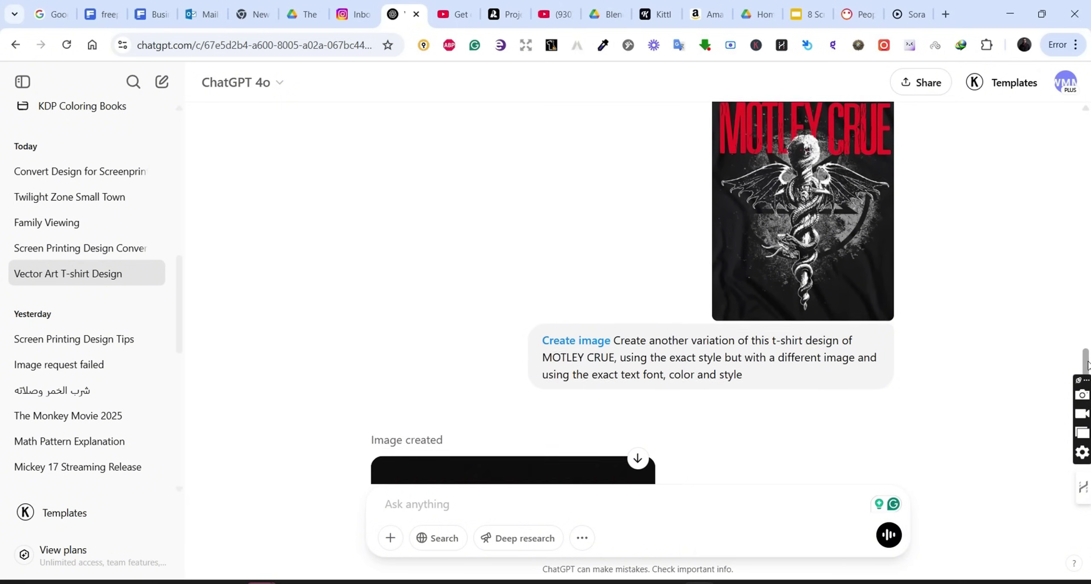
pyautogui.scroll(-2, 1087, 359)
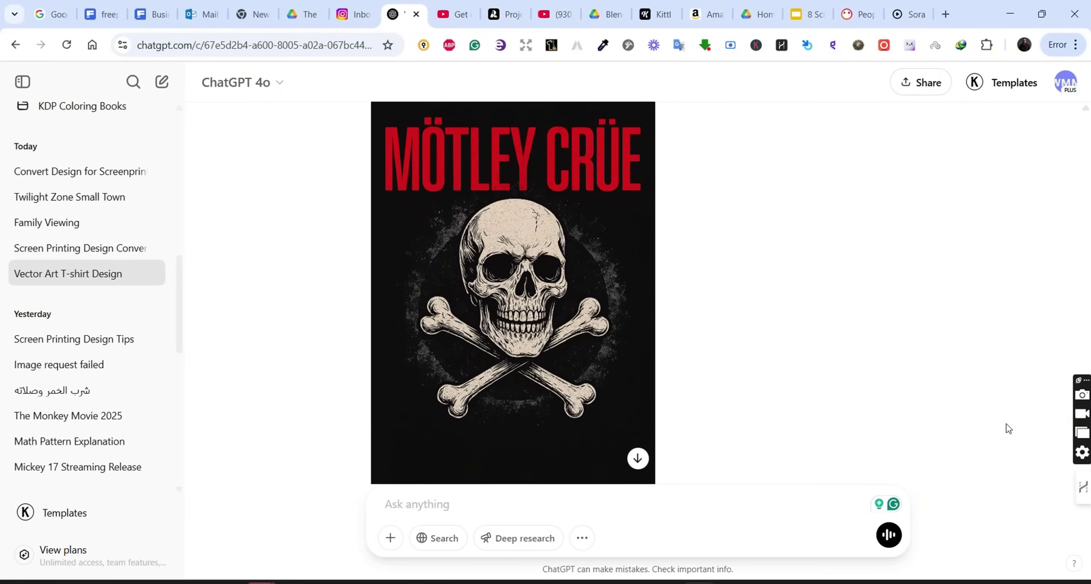
pyautogui.scroll(-2, 644, 464)
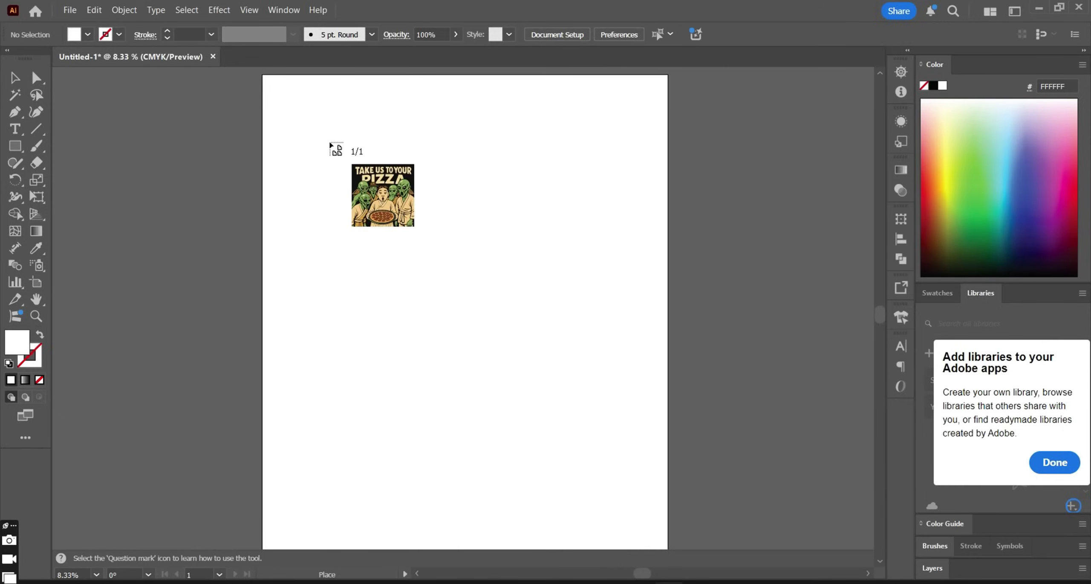
# Step: Switch to Illustrator, place the alien pizza vector design across most of the artboard's width, and nudge its position
pyautogui.moveTo(301, 121); pyautogui.dragTo(647, 457)
pyautogui.click(714, 283)
pyautogui.hotkey('ctrl', '+')
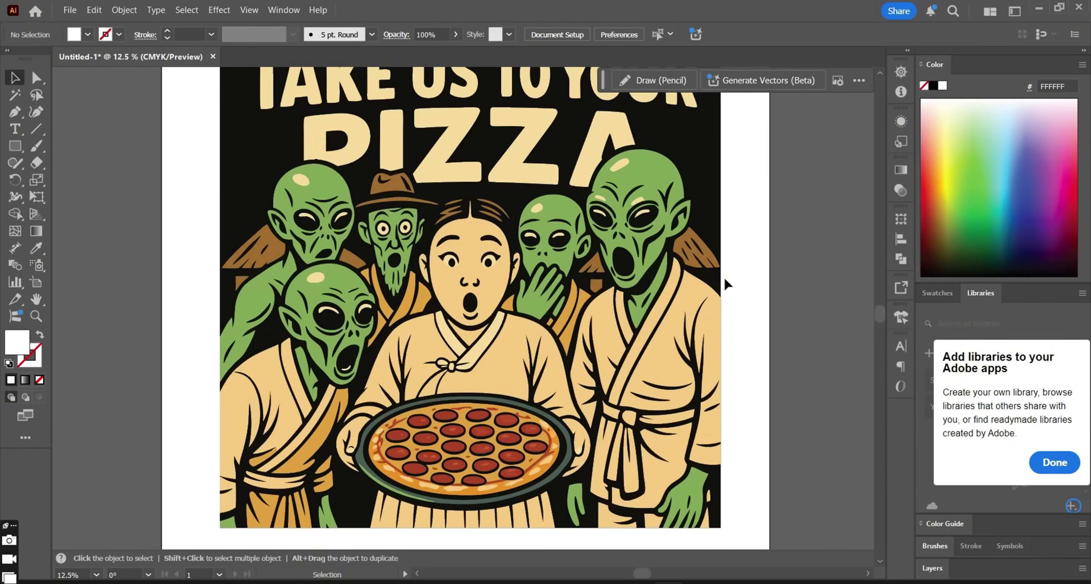
pyautogui.moveTo(689, 142); pyautogui.dragTo(686, 188)
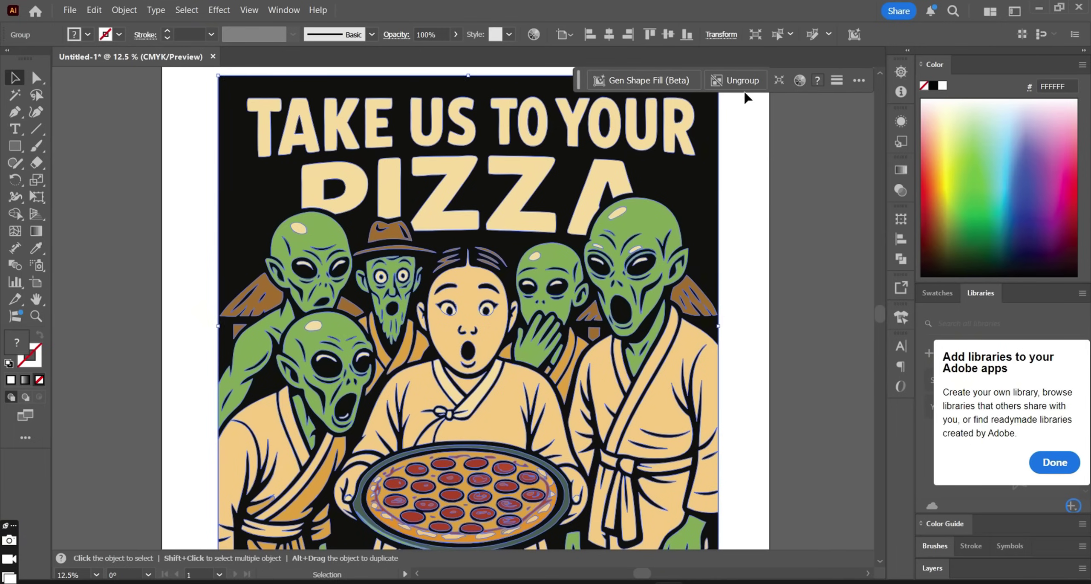
# Step: Ungroup the alien pizza design and apply the Pathfinder Trim operation to all of its paths
pyautogui.scroll(1, 775, 116)
pyautogui.click(775, 116)
pyautogui.moveTo(775, 116); pyautogui.dragTo(175, 523)
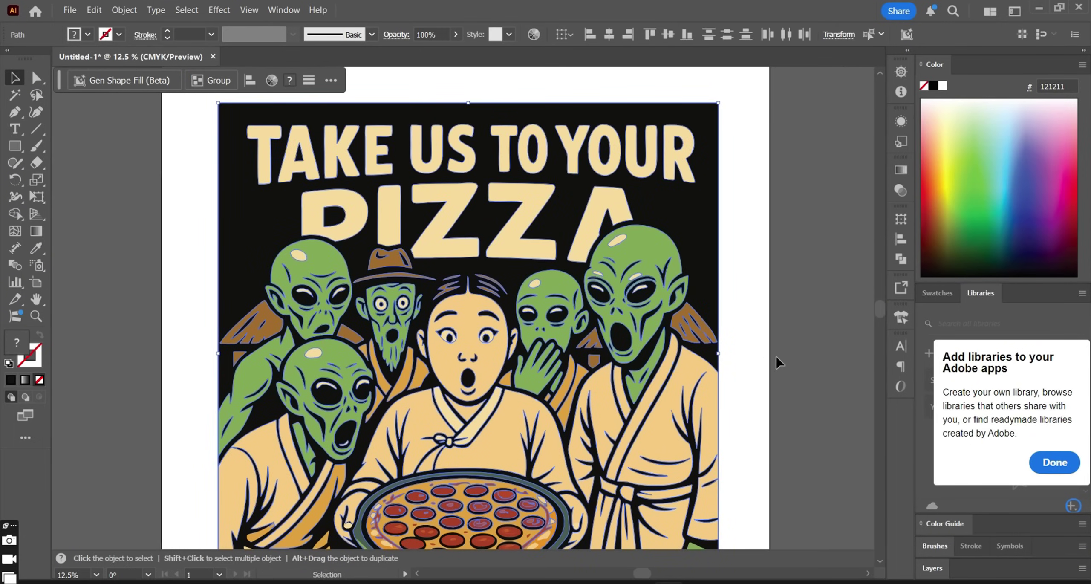
pyautogui.click(900, 260)
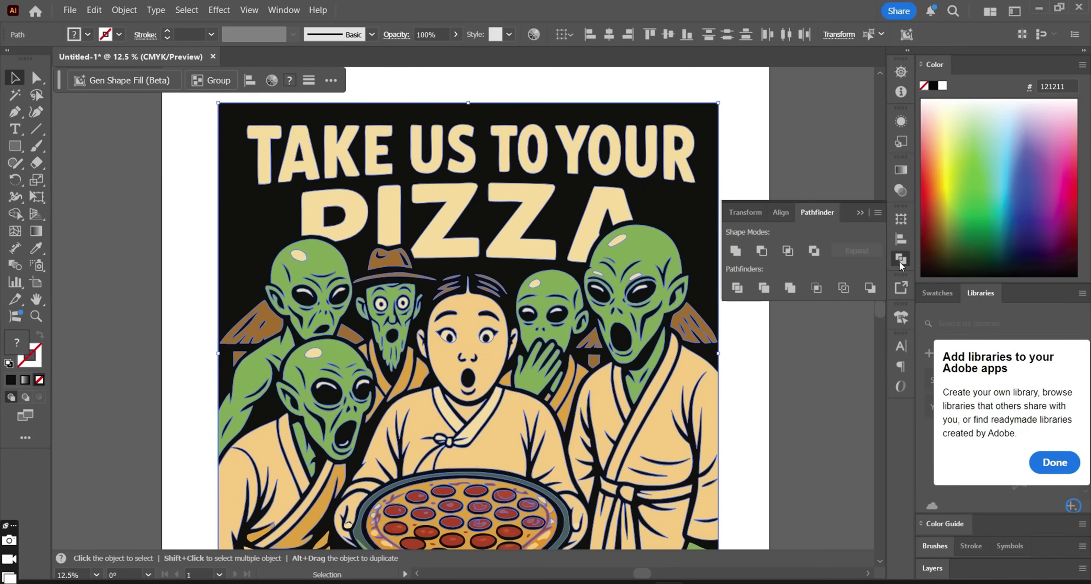
pyautogui.click(768, 289)
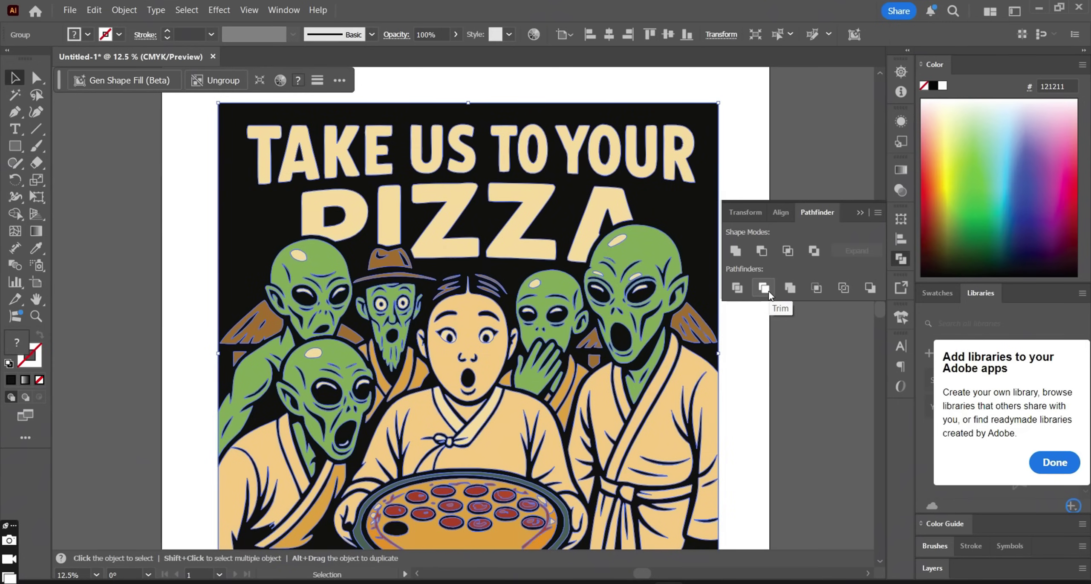
# Step: Select the whole trimmed alien pizza design, ungroup it into separate pieces, and clear the selection
pyautogui.click(796, 410)
pyautogui.moveTo(884, 313); pyautogui.dragTo(883, 320)
pyautogui.hotkey('ctrl', 'a')
pyautogui.press('a')
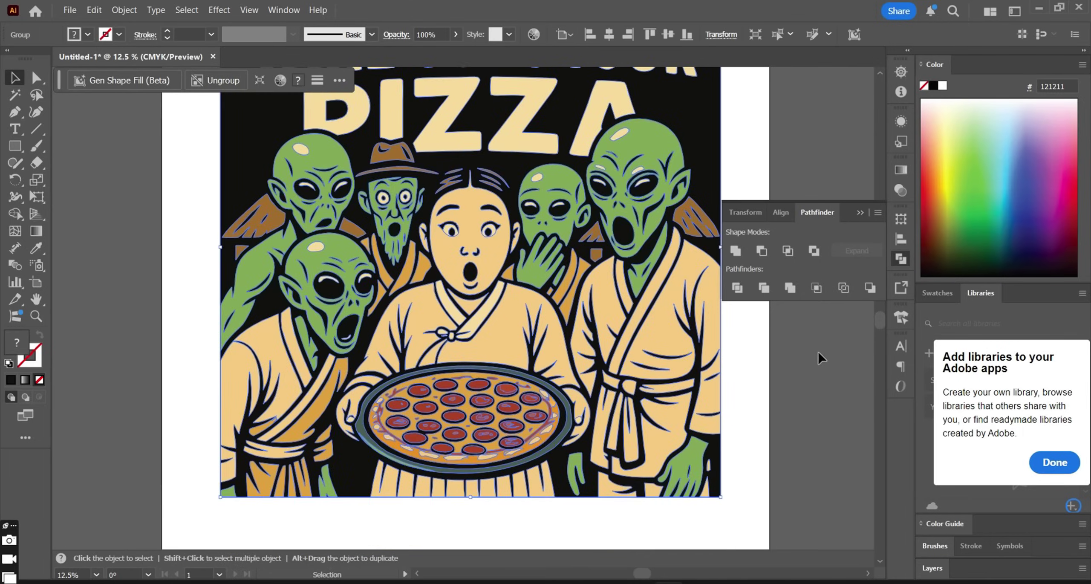
pyautogui.click(812, 355)
pyautogui.hotkey('ctrl', '-')
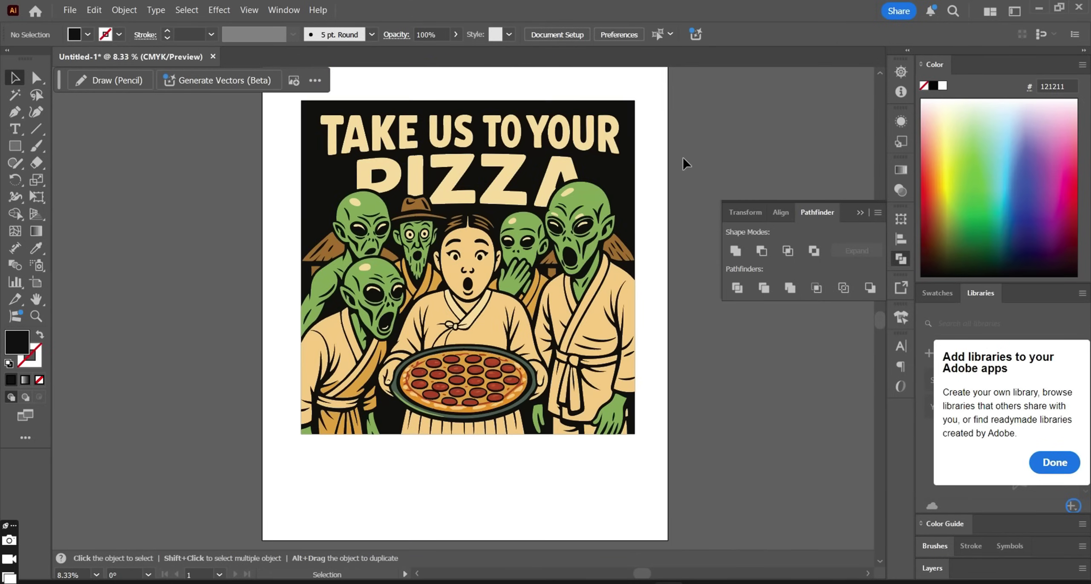
pyautogui.click(596, 175)
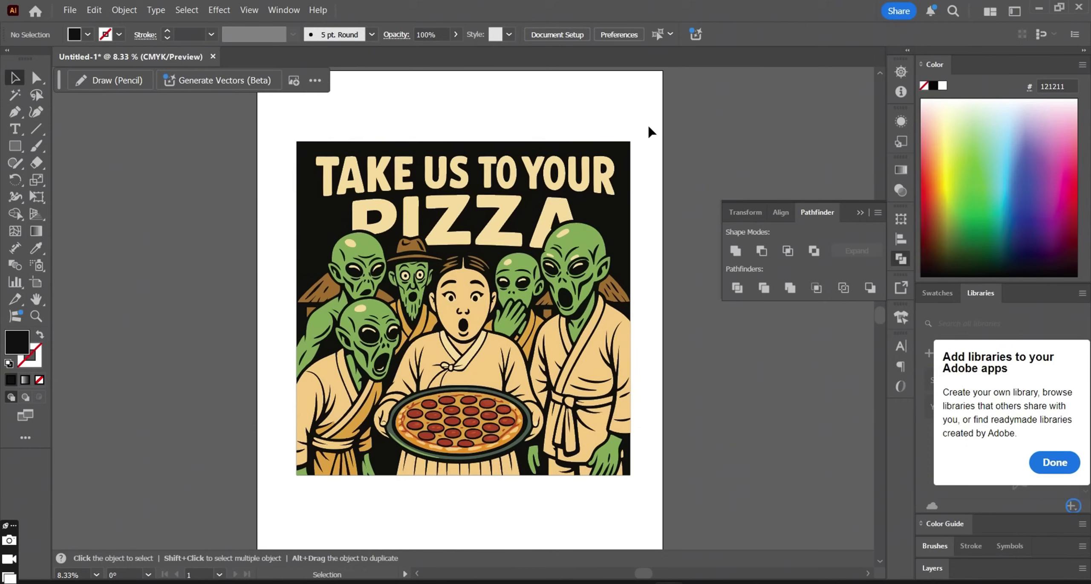
pyautogui.moveTo(651, 124); pyautogui.dragTo(273, 482)
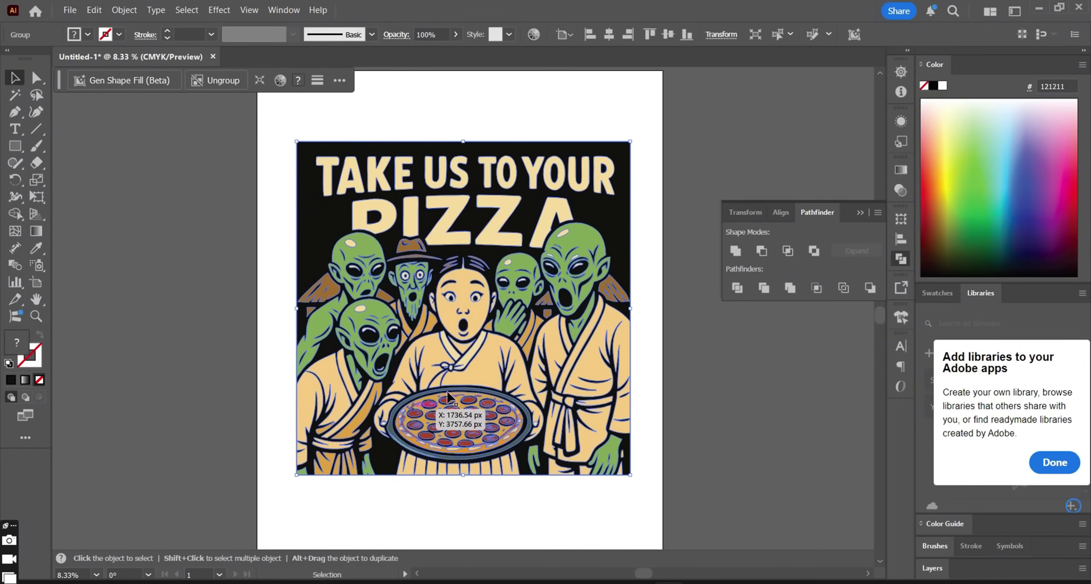
pyautogui.click(698, 351)
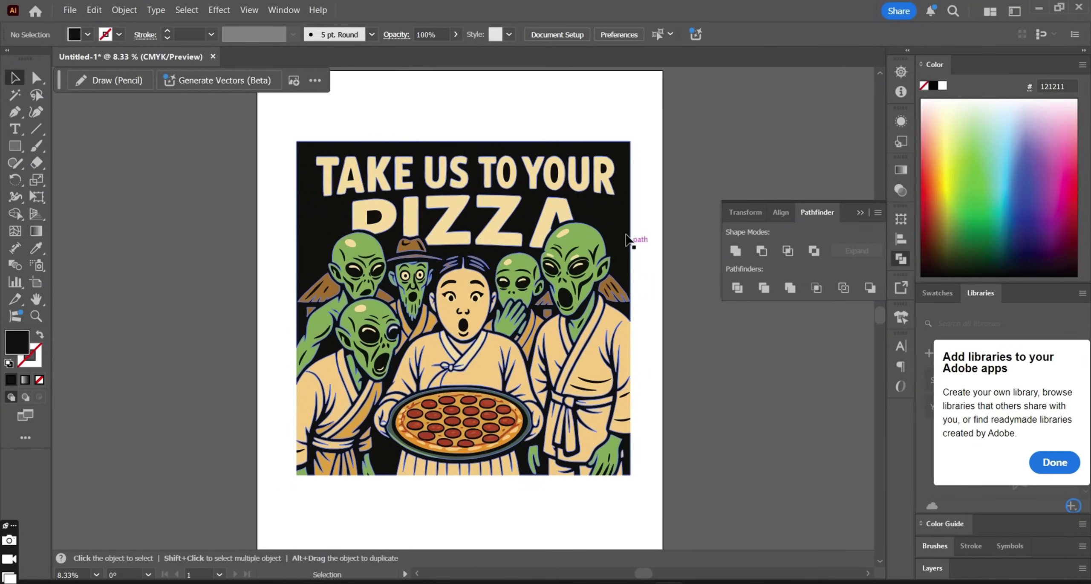
# Step: Remove the black background from the alien pizza design and delete the leftover black shapes inside the title's letters
pyautogui.moveTo(613, 216); pyautogui.dragTo(757, 330)
pyautogui.hotkey('ctrl', 'z')
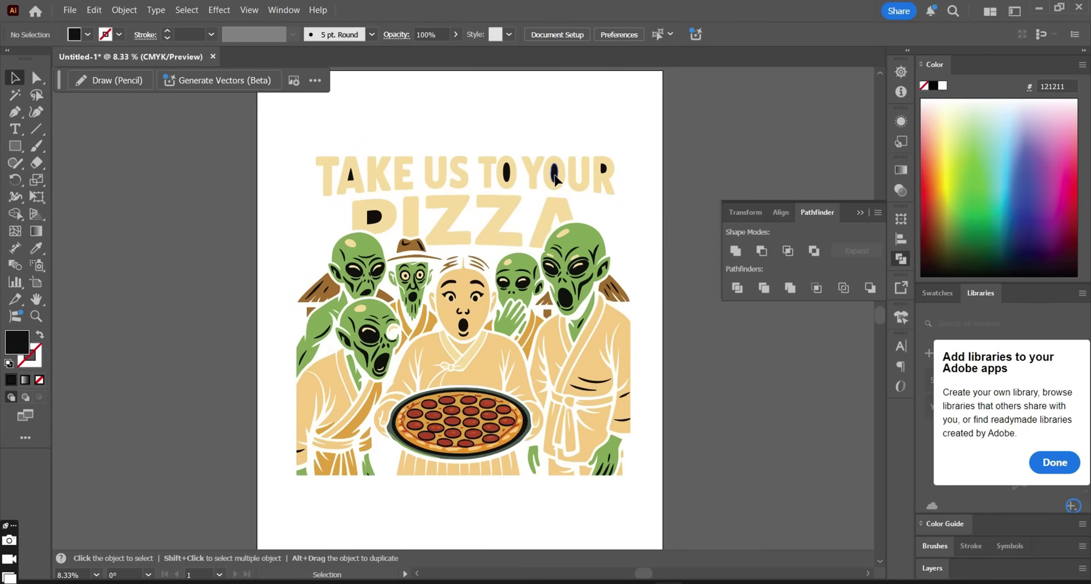
pyautogui.click(554, 177)
pyautogui.press('Delete')
pyautogui.click(603, 169)
pyautogui.press('Delete')
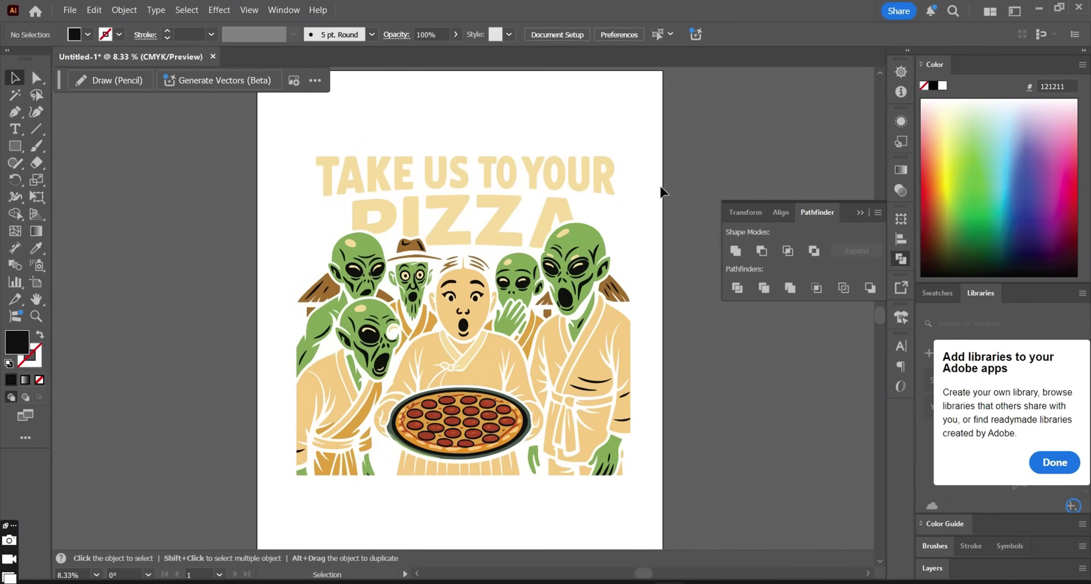
# Step: Select the whole alien pizza artwork and enlarge it slightly and evenly about its center
pyautogui.moveTo(648, 136); pyautogui.dragTo(291, 489)
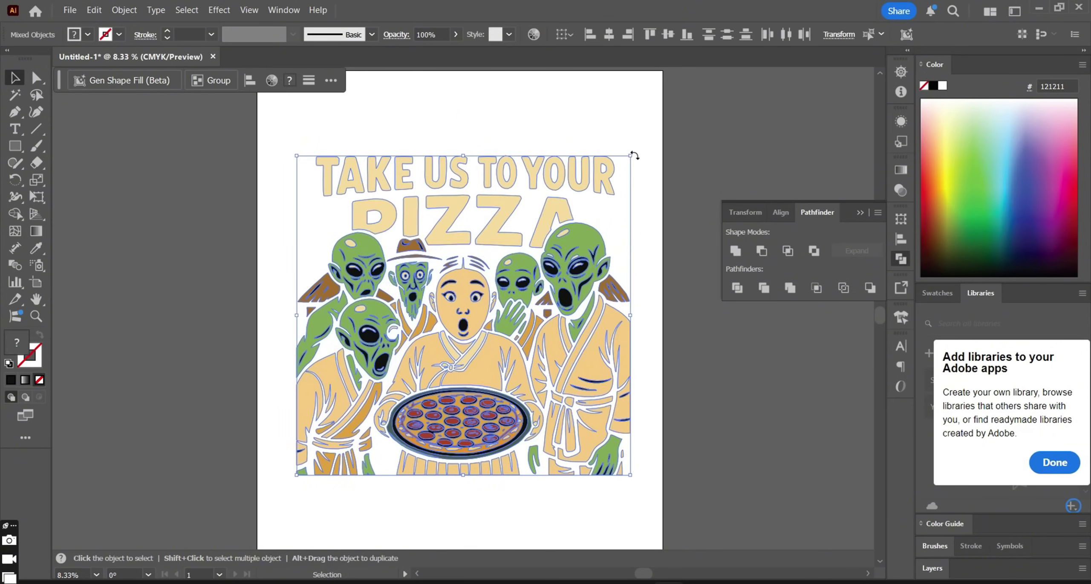
pyautogui.moveTo(631, 159); pyautogui.dragTo(645, 144)
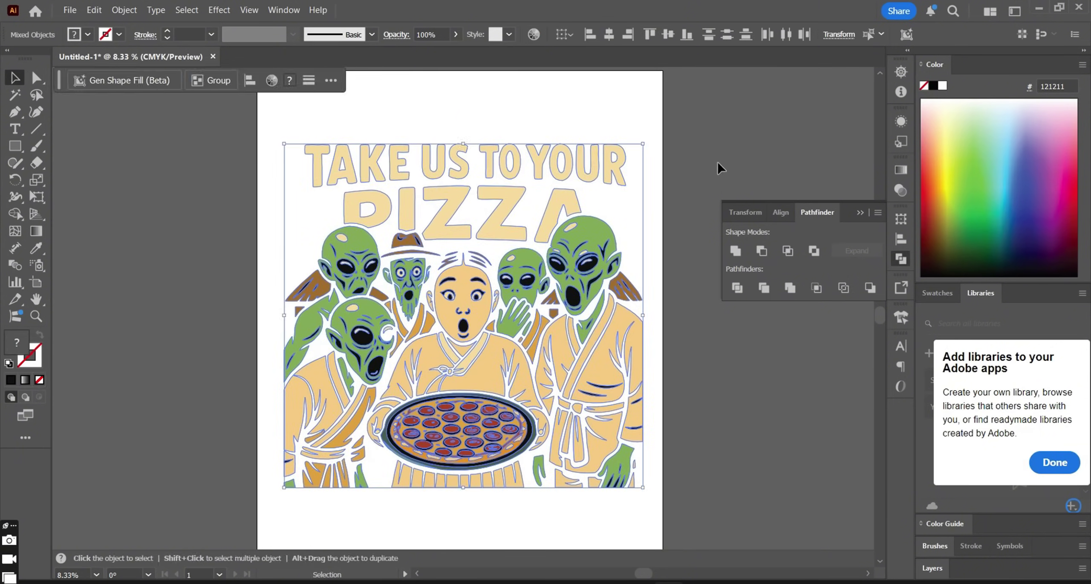
pyautogui.click(718, 165)
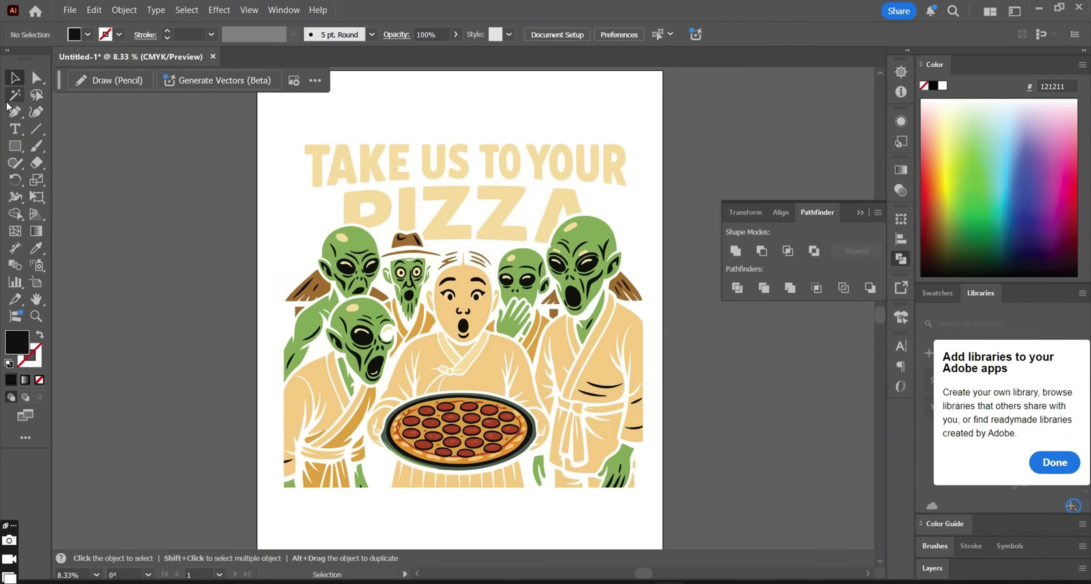
# Step: Preview the alien pizza design on a black rectangle drawn over most of the artboard and sent to the back, and remove the rectangle
pyautogui.click(14, 148)
pyautogui.click(102, 145)
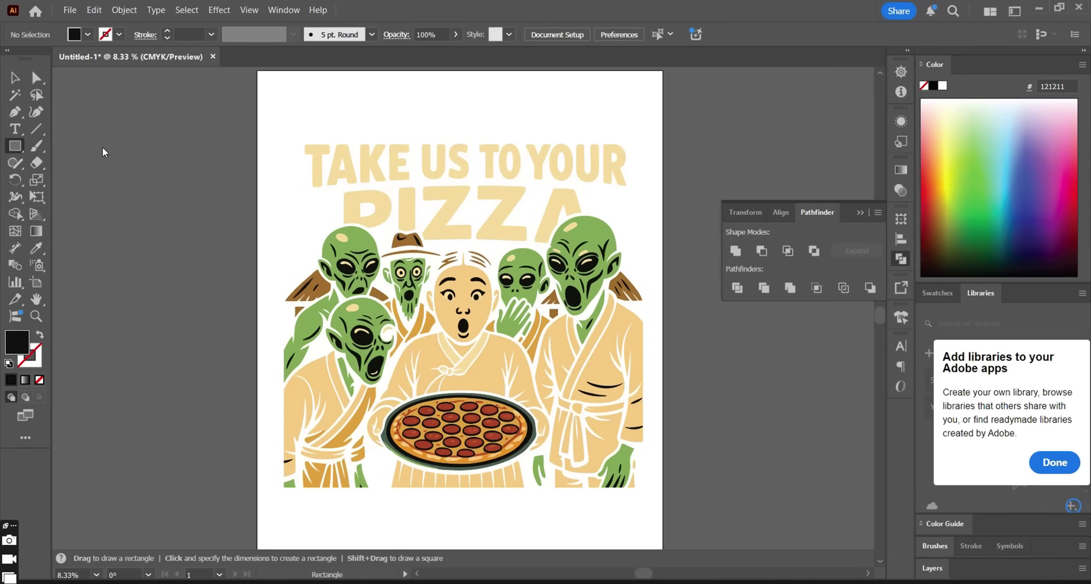
pyautogui.moveTo(655, 97); pyautogui.dragTo(257, 529)
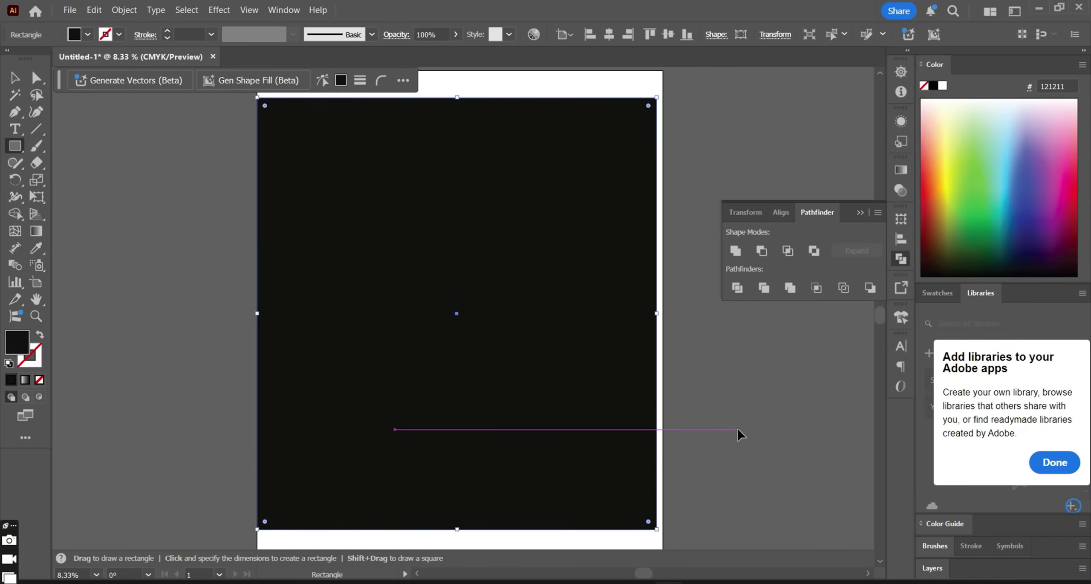
pyautogui.hotkey('ctrl', 'shift', '[')
pyautogui.press('v')
pyautogui.click(98, 181)
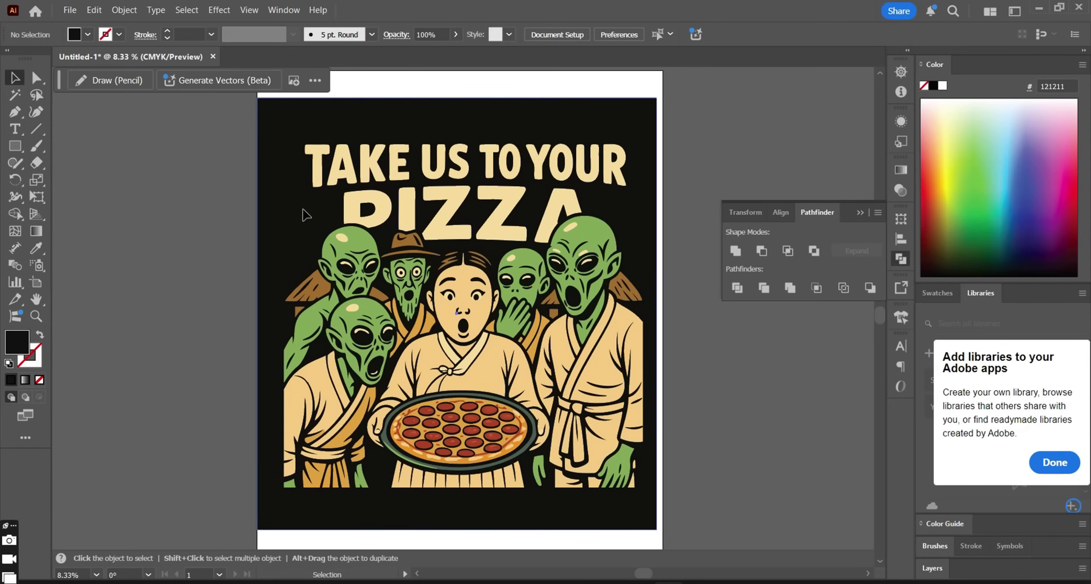
pyautogui.moveTo(305, 215); pyautogui.dragTo(312, 215)
pyautogui.click(773, 379)
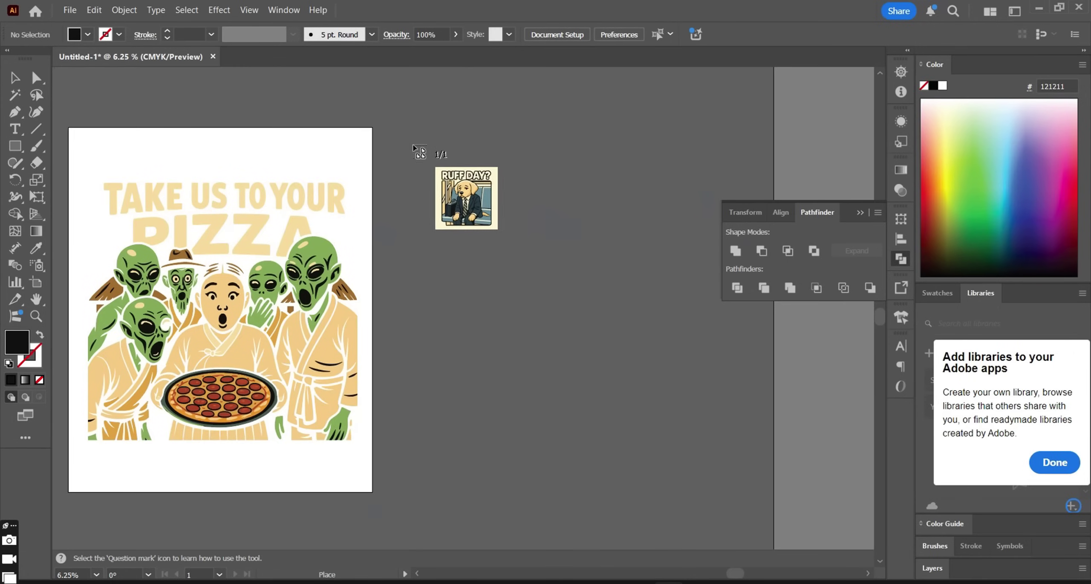
# Step: Place the Ruff Day dog artwork beside the alien pizza artboard at about the artboard's width and delete its cream background
pyautogui.moveTo(394, 135); pyautogui.dragTo(711, 460)
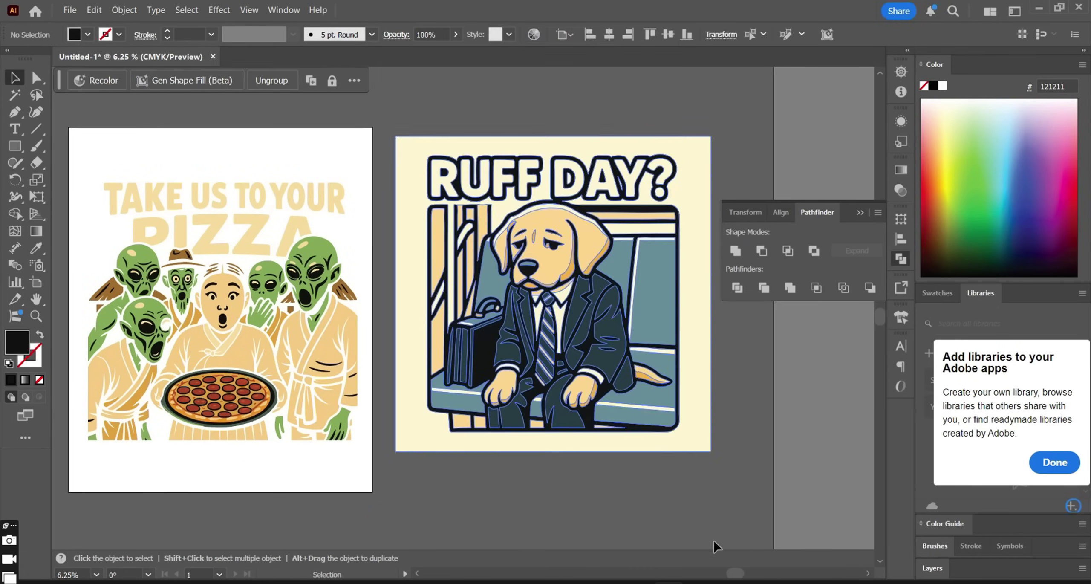
pyautogui.doubleClick(692, 188)
pyautogui.moveTo(687, 190); pyautogui.dragTo(217, 246)
pyautogui.press('Delete')
pyautogui.press('Escape')
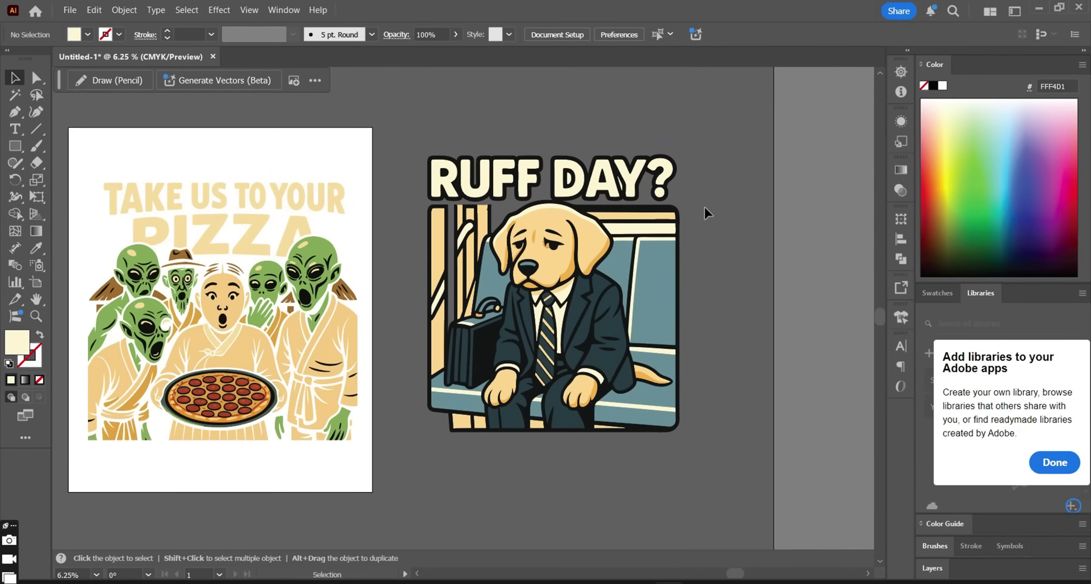
# Step: Trim the whole Ruff Day group with Pathfinder and clear the selection
pyautogui.hotkey('ctrl', '=')
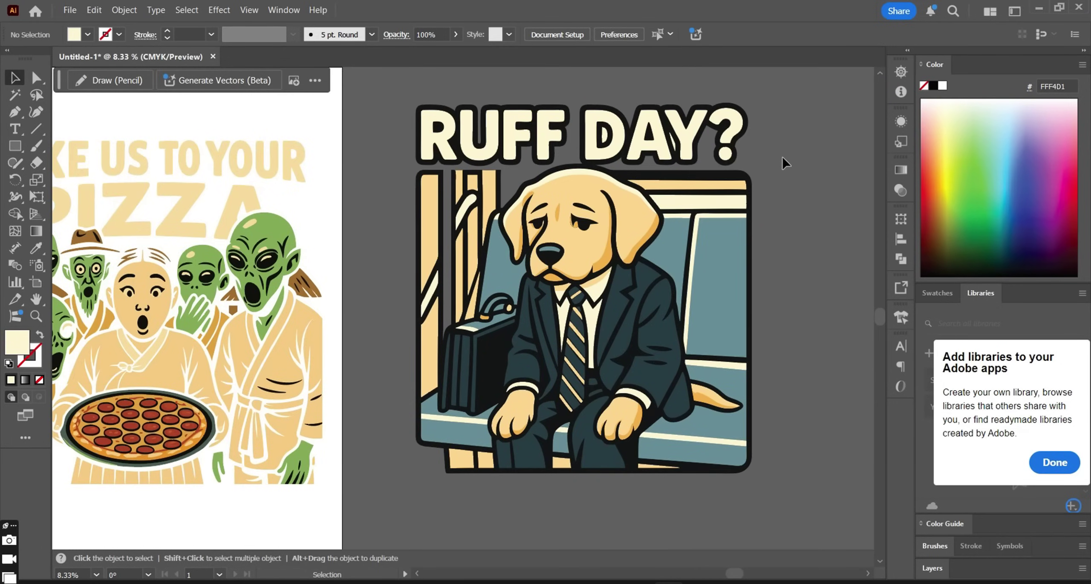
pyautogui.click(702, 168)
pyautogui.click(905, 256)
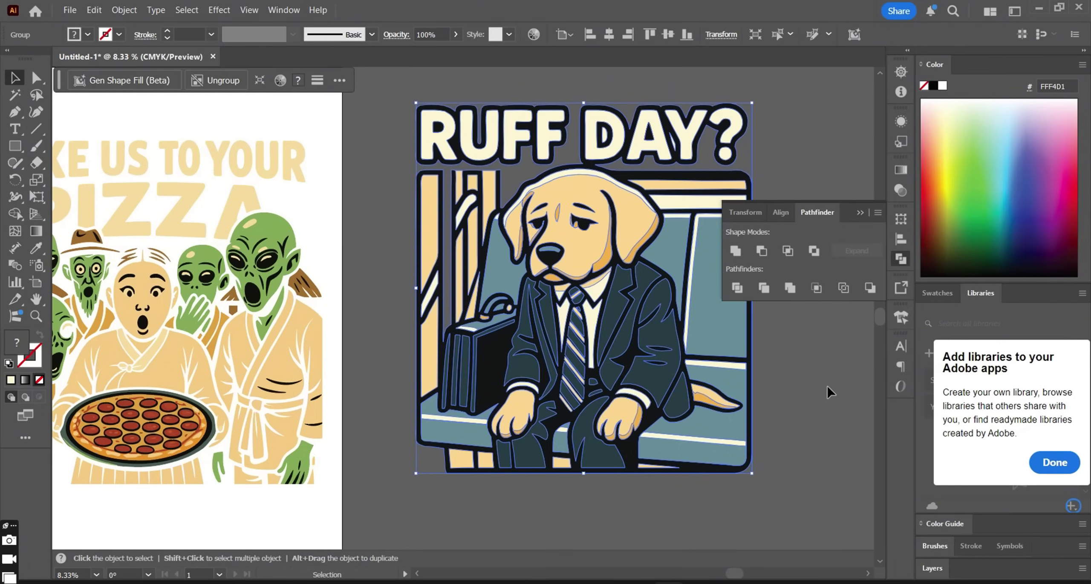
pyautogui.click(765, 288)
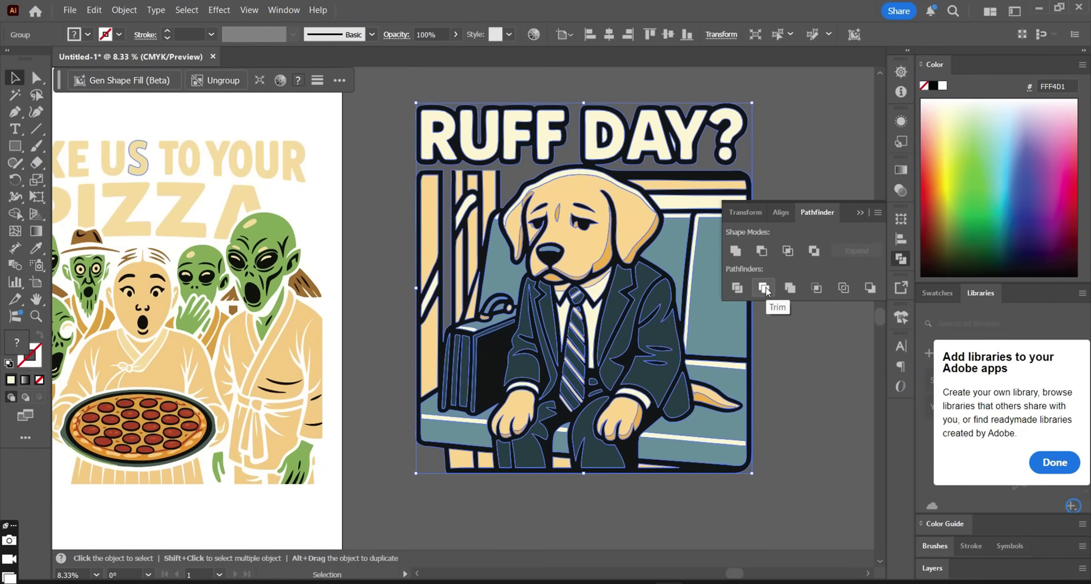
pyautogui.click(791, 178)
pyautogui.click(669, 144)
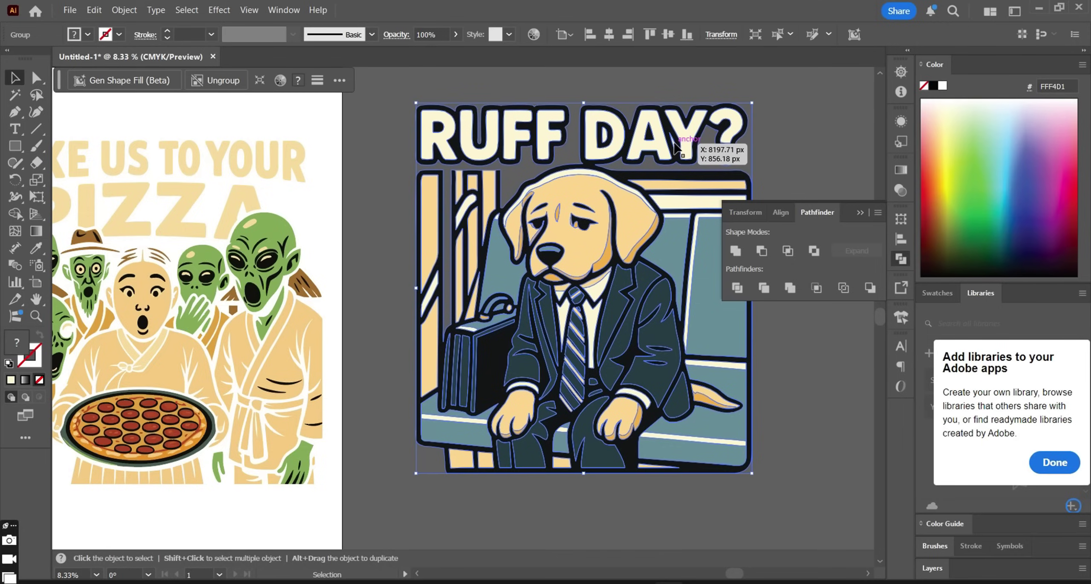
pyautogui.doubleClick(671, 144)
pyautogui.doubleClick(819, 157)
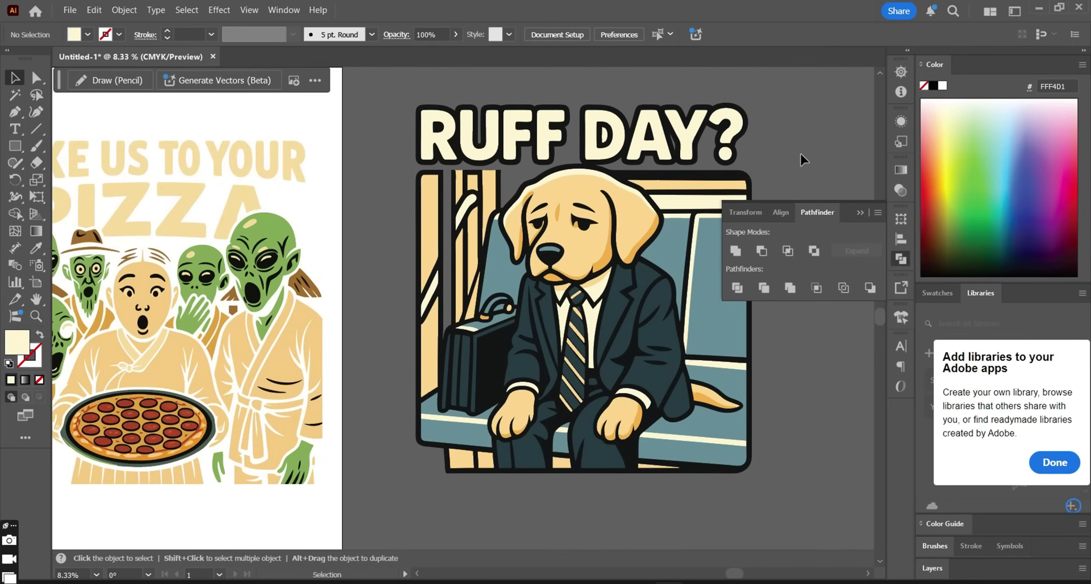
pyautogui.click(802, 135)
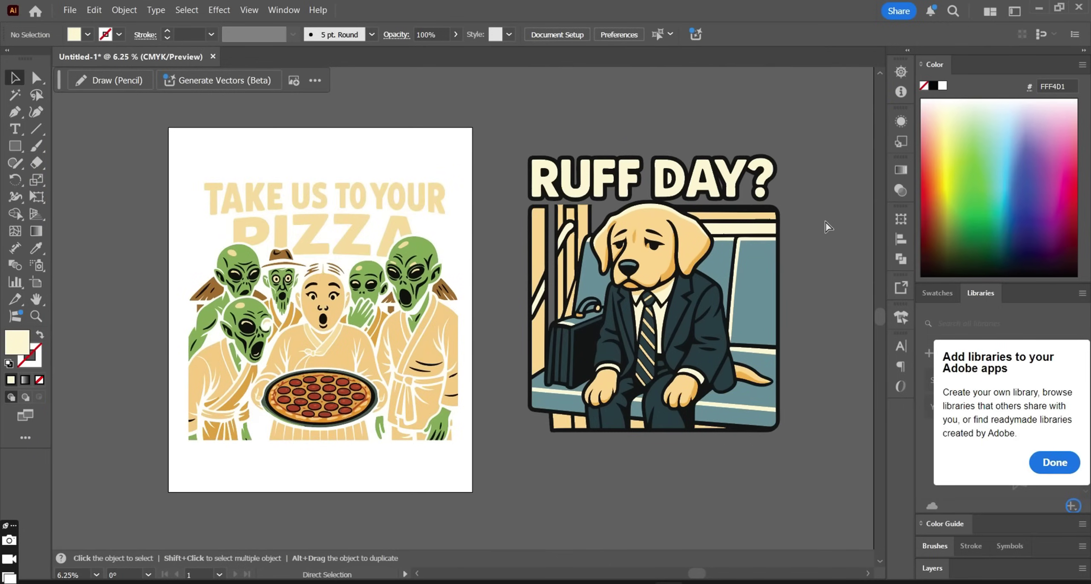
# Step: Set up an export of the selected Ruff Day design as a PNG asset at 300 ppi
pyautogui.hotkey('ctrl', '-')
pyautogui.click(763, 255)
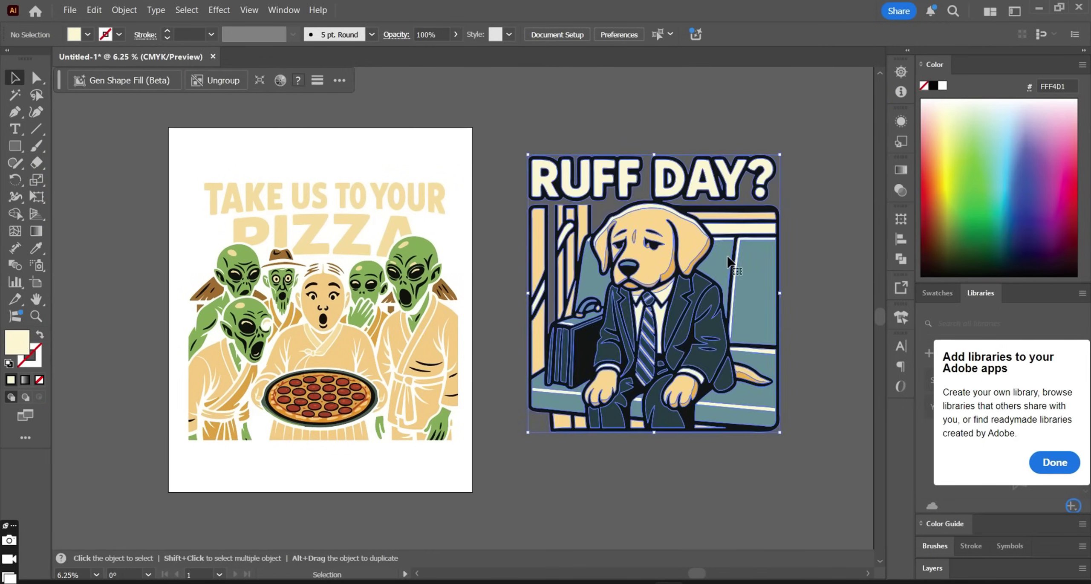
pyautogui.click(69, 10)
pyautogui.click(117, 333)
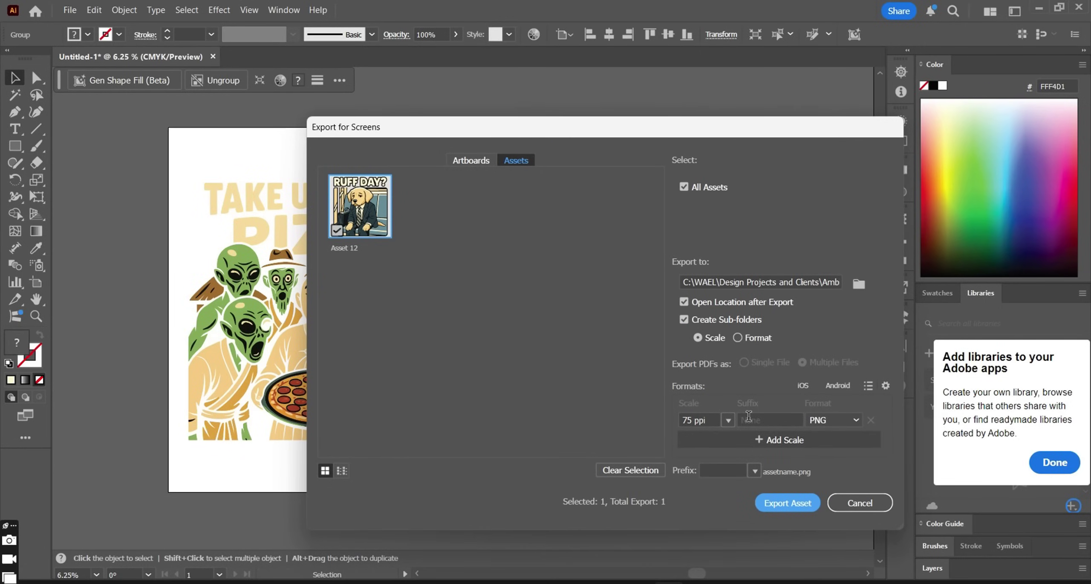
pyautogui.click(693, 421)
pyautogui.press('BackSpace')
pyautogui.press('BackSpace')
pyautogui.write('300')
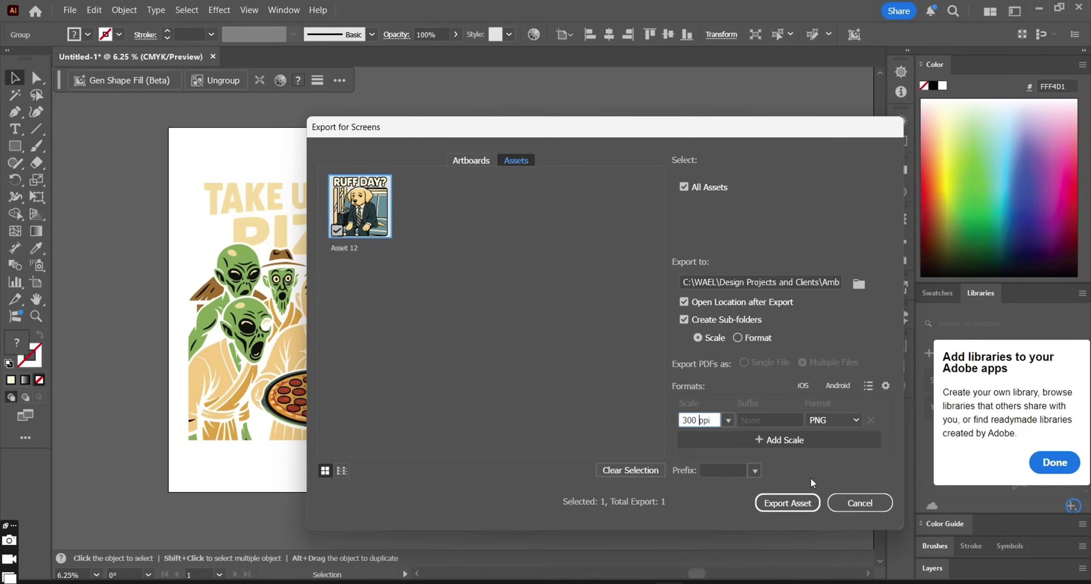
# Step: Choose the Downloads folder as the destination and export the Ruff Day asset
pyautogui.click(859, 283)
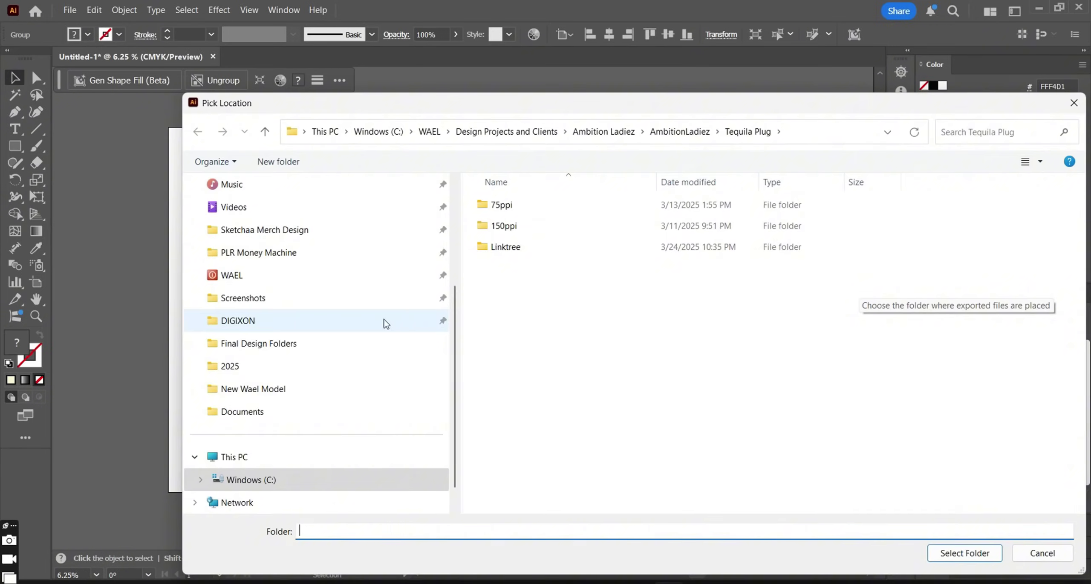
pyautogui.click(1042, 553)
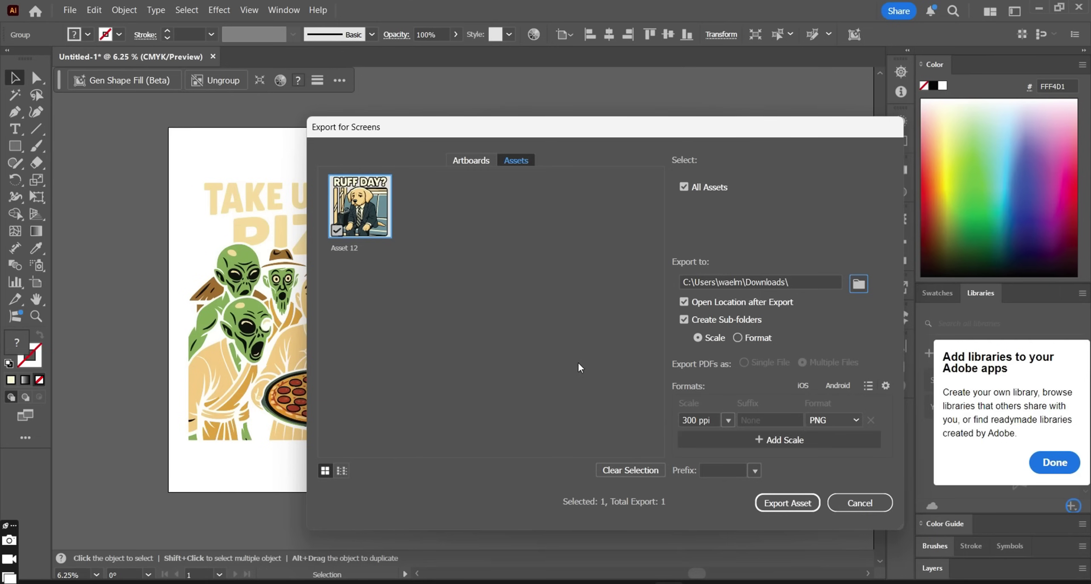
pyautogui.click(788, 503)
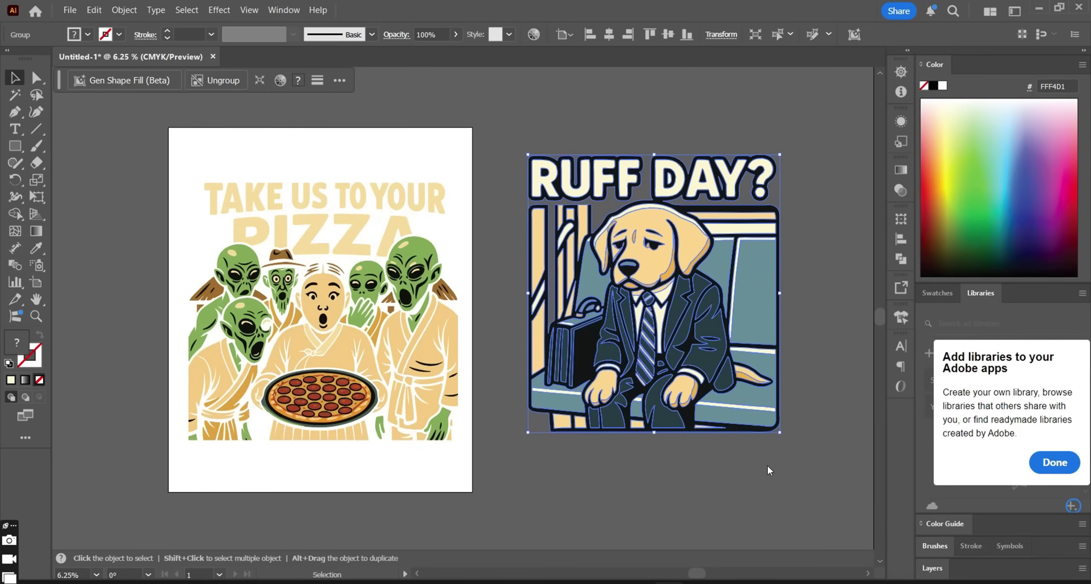
# Step: Draw a cream rectangle covering the Ruff Day design and copy it over the alien pizza artboard
pyautogui.click(753, 496)
pyautogui.click(14, 146)
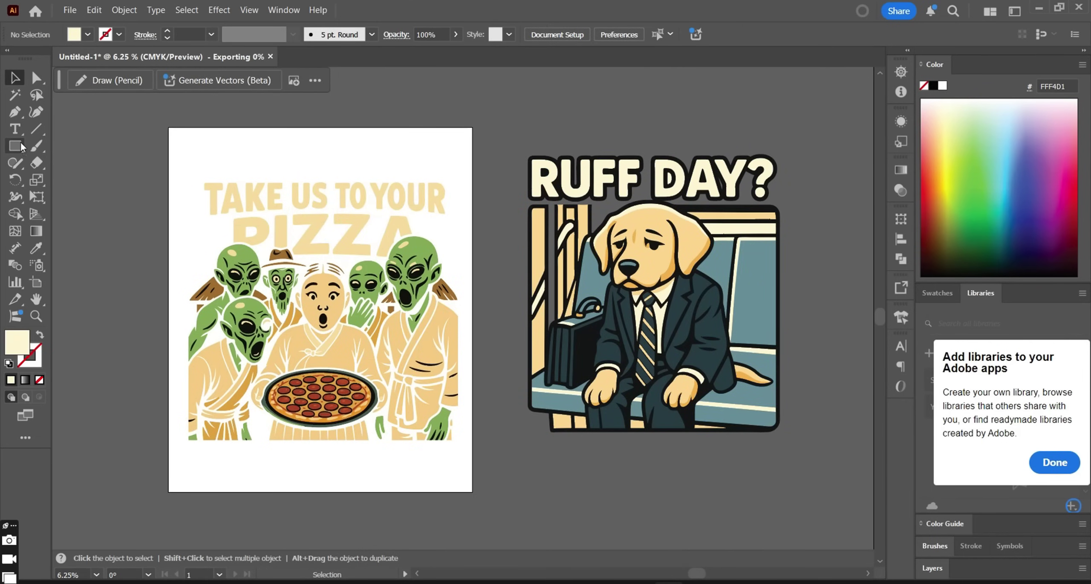
pyautogui.moveTo(495, 127); pyautogui.dragTo(827, 491)
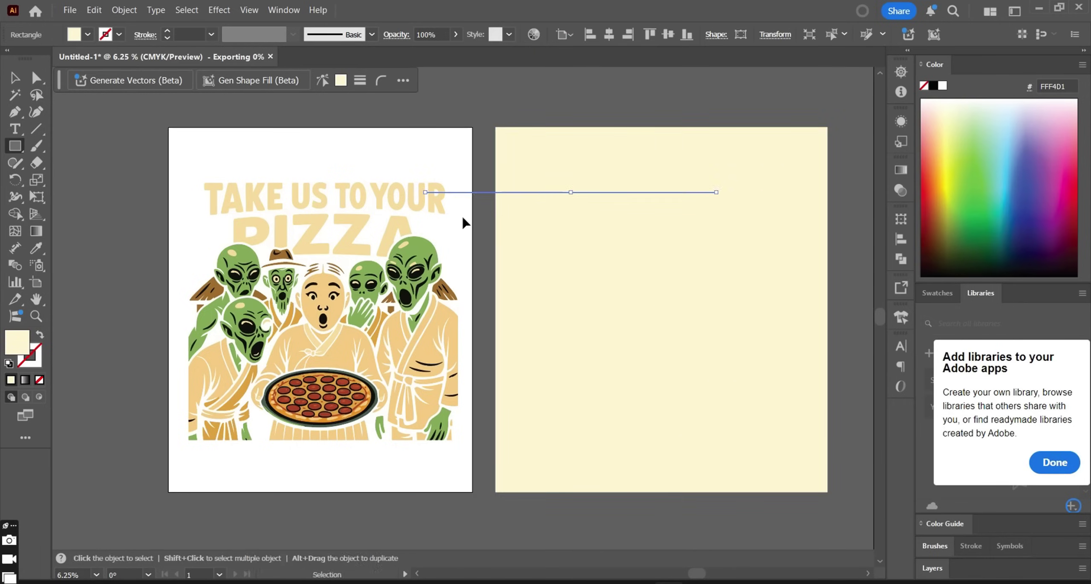
pyautogui.press('v')
pyautogui.moveTo(656, 195); pyautogui.dragTo(304, 190)
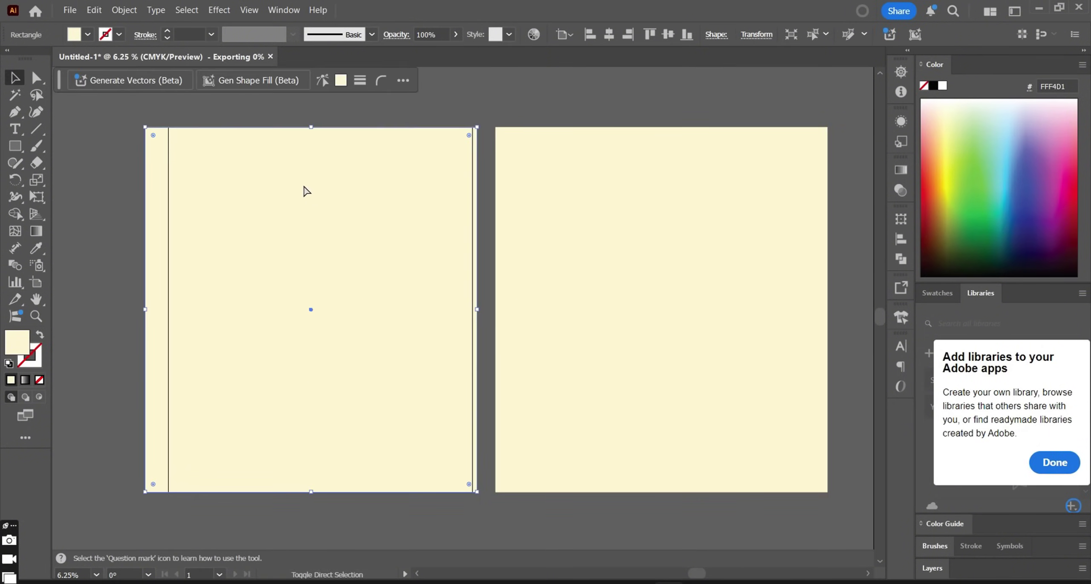
# Step: Send the rectangle copy behind the alien pizza artwork, narrow it to about the artboard's edge, and fill it black
pyautogui.hotkey('ctrl', 'shift', '[')
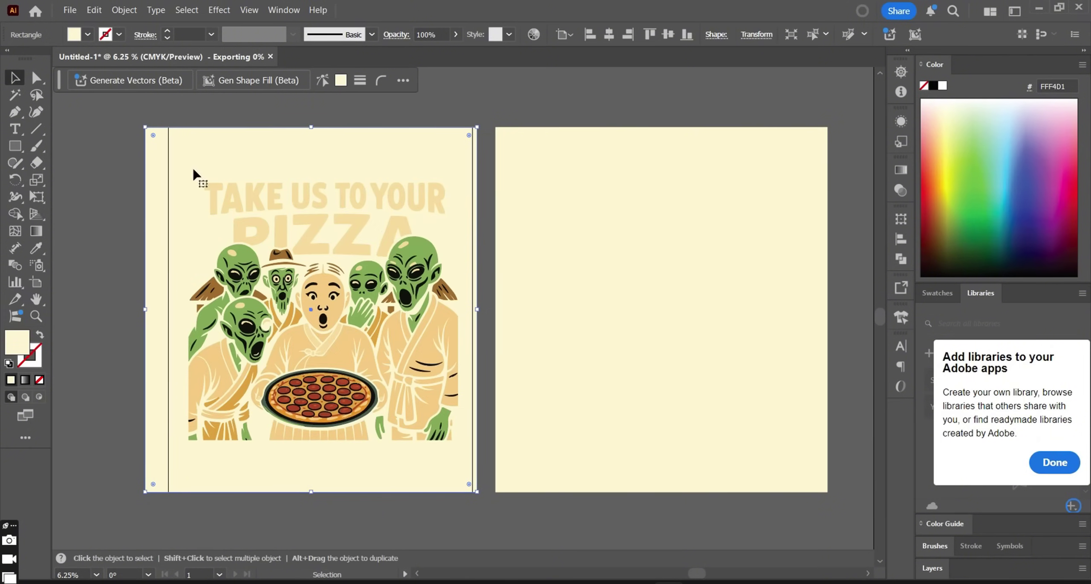
pyautogui.moveTo(145, 309); pyautogui.dragTo(170, 309)
pyautogui.click(87, 34)
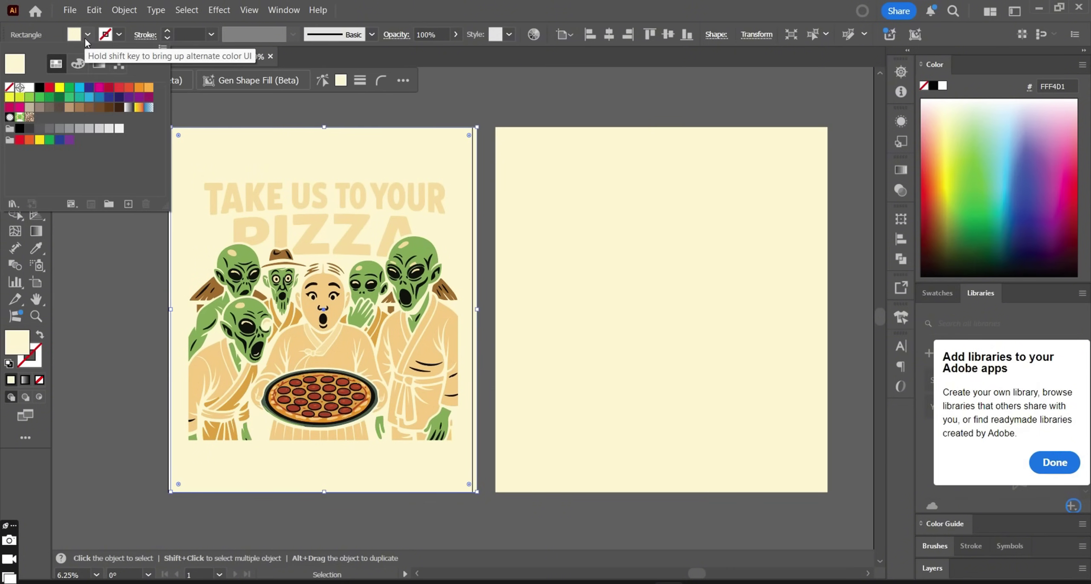
pyautogui.click(38, 88)
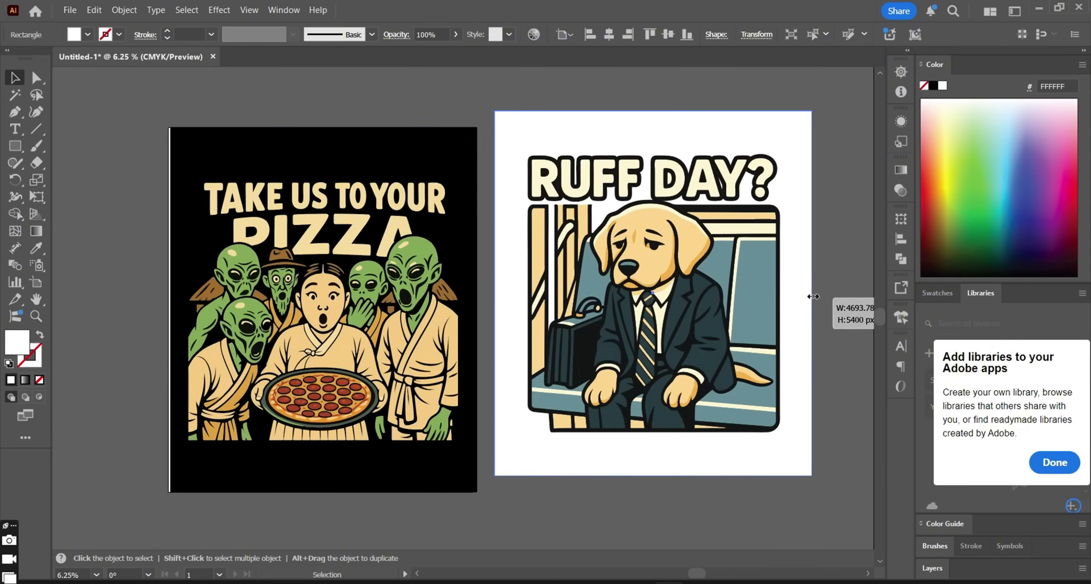
# Step: Shrink the white rectangle behind the Ruff Day design to frame the artwork more closely and fill it black
pyautogui.click(630, 472)
pyautogui.moveTo(651, 474); pyautogui.dragTo(654, 461)
pyautogui.moveTo(494, 285); pyautogui.dragTo(497, 285)
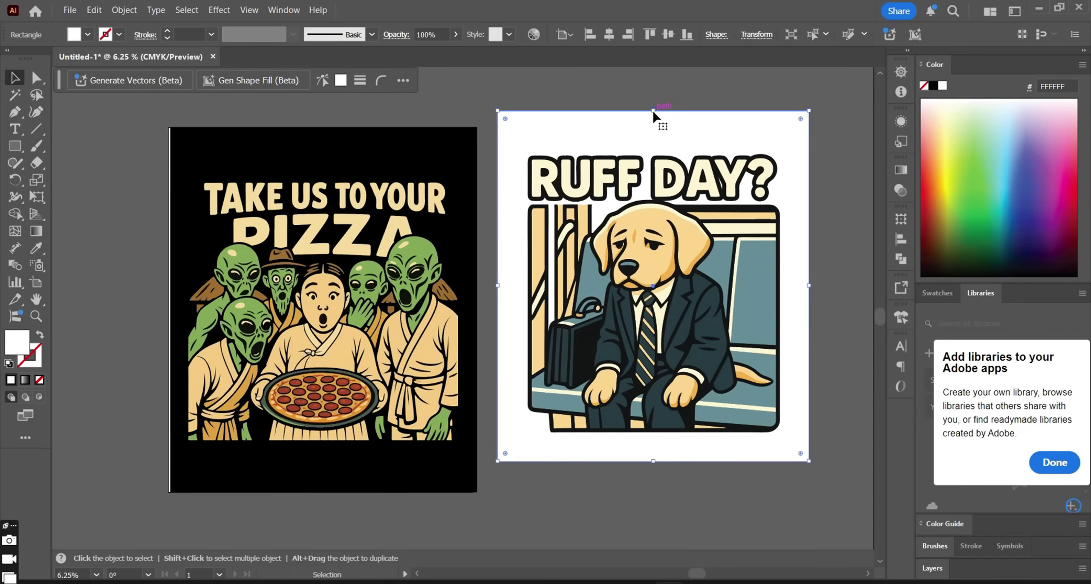
pyautogui.moveTo(653, 110); pyautogui.dragTo(653, 132)
pyautogui.click(87, 34)
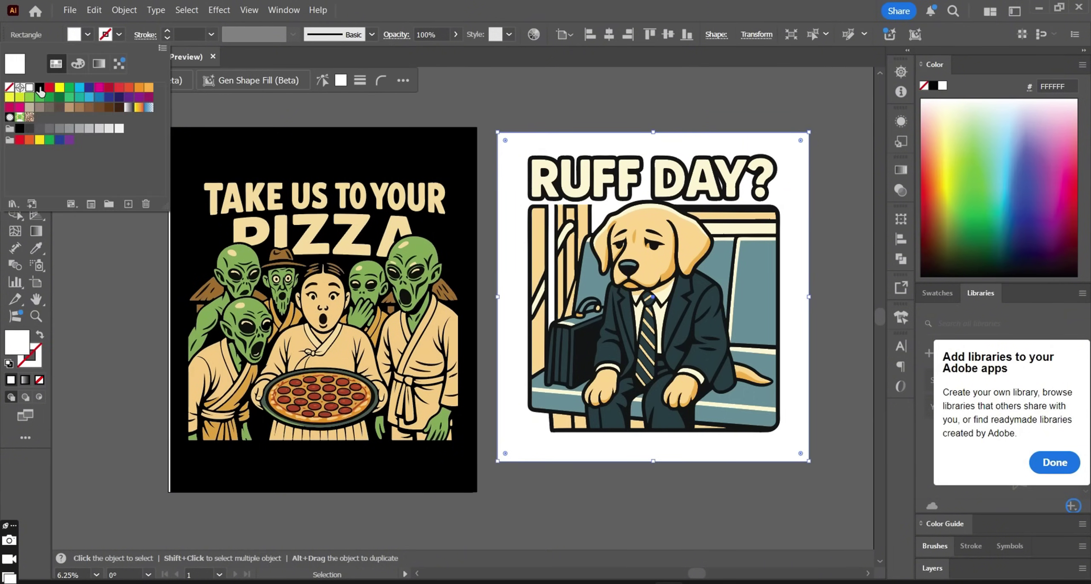
pyautogui.click(39, 87)
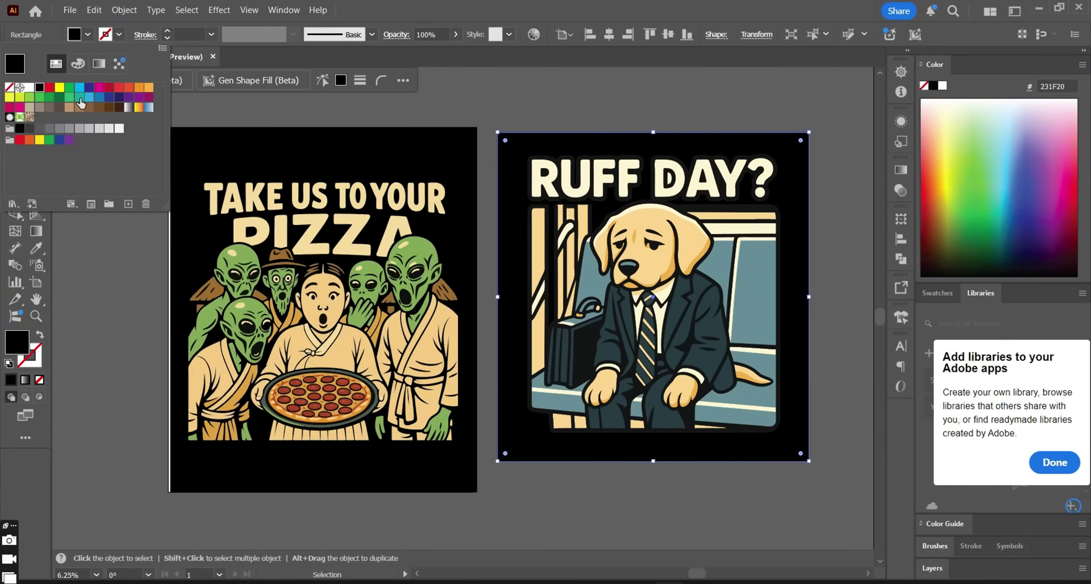
pyautogui.doubleClick(669, 178)
pyautogui.doubleClick(818, 115)
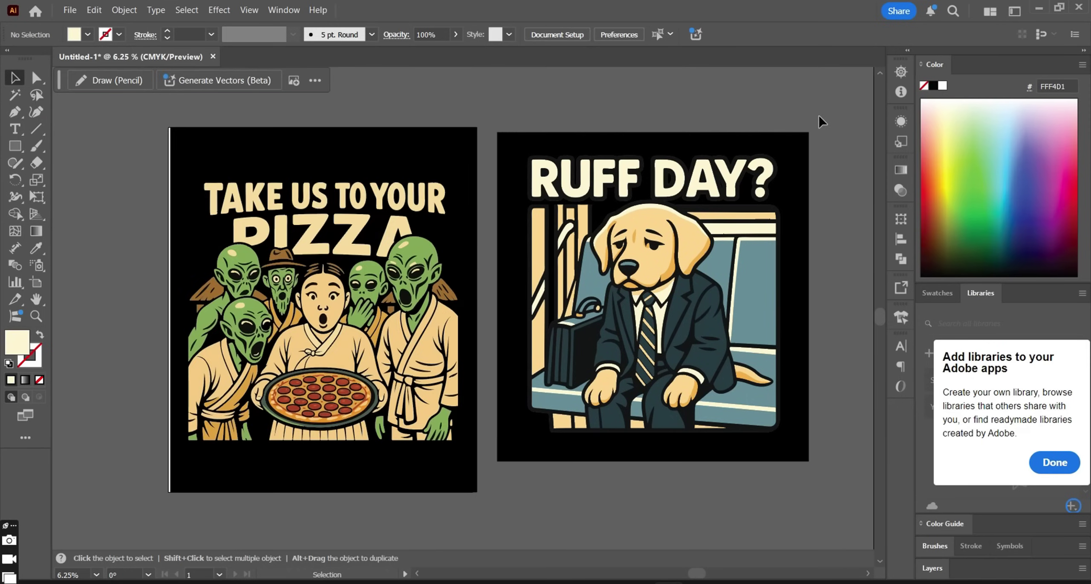
# Step: Select the Ruff Day artwork and isolate its group for editing
pyautogui.moveTo(632, 476); pyautogui.dragTo(772, 476)
pyautogui.moveTo(715, 498); pyautogui.dragTo(535, 480)
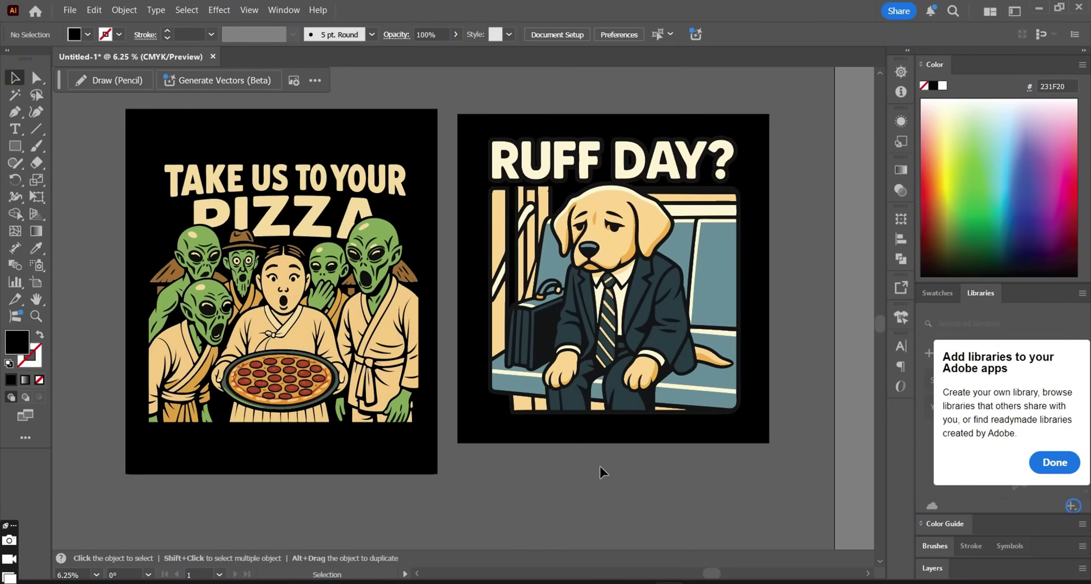
pyautogui.click(630, 403)
pyautogui.rightClick(668, 181)
pyautogui.click(730, 347)
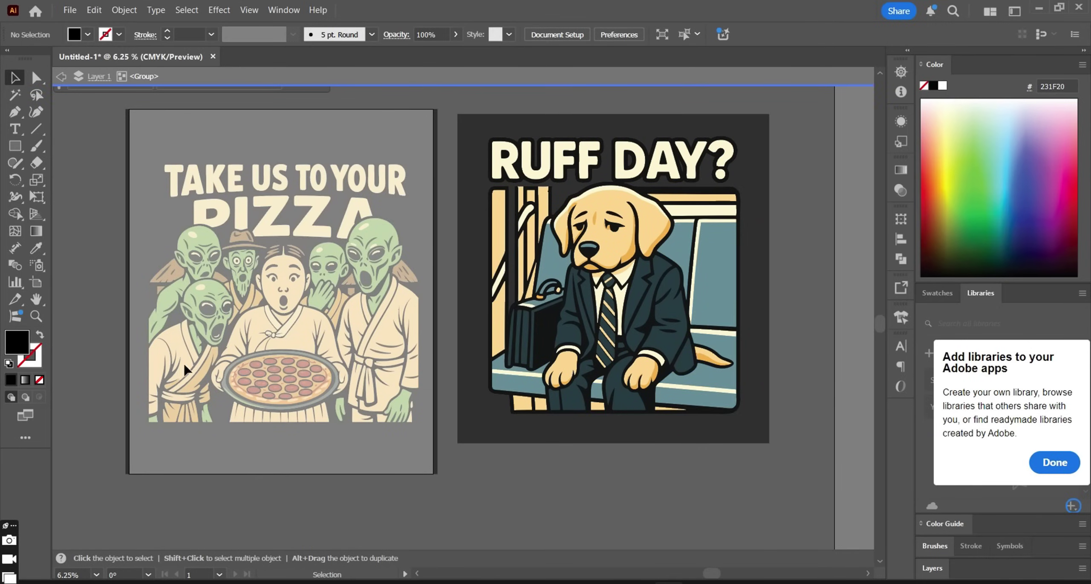
# Step: Select all dark navy suit, tie and briefcase shapes with the Magic Wand, fill them red, and leave isolation
pyautogui.click(15, 95)
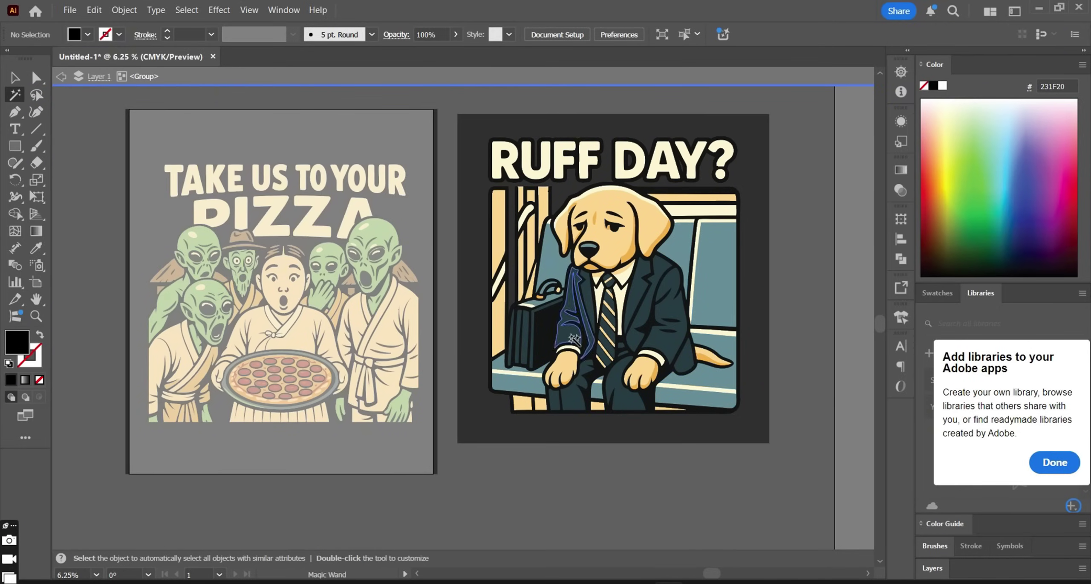
pyautogui.click(573, 340)
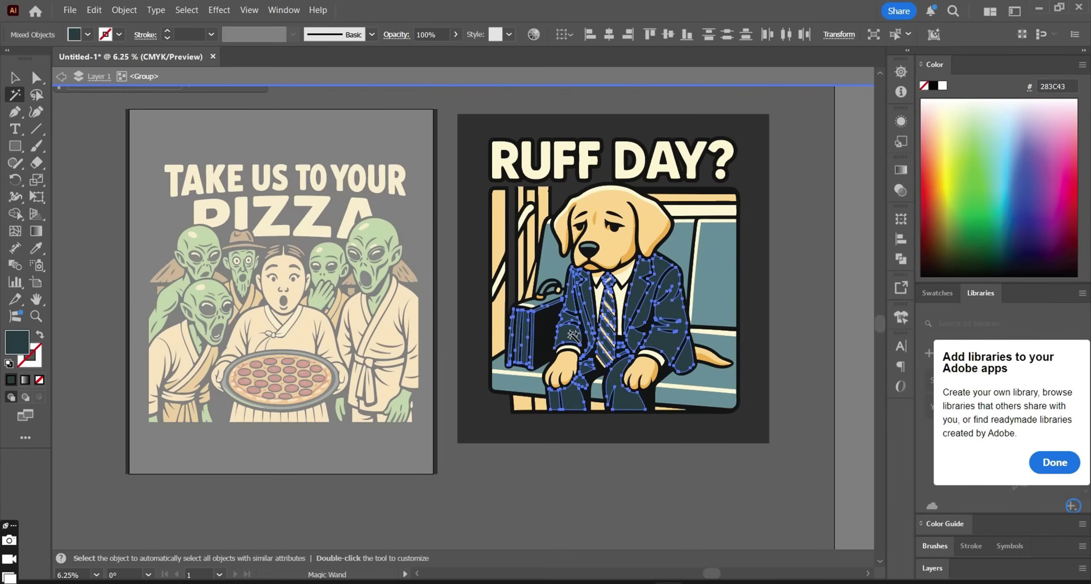
pyautogui.click(87, 35)
pyautogui.click(49, 87)
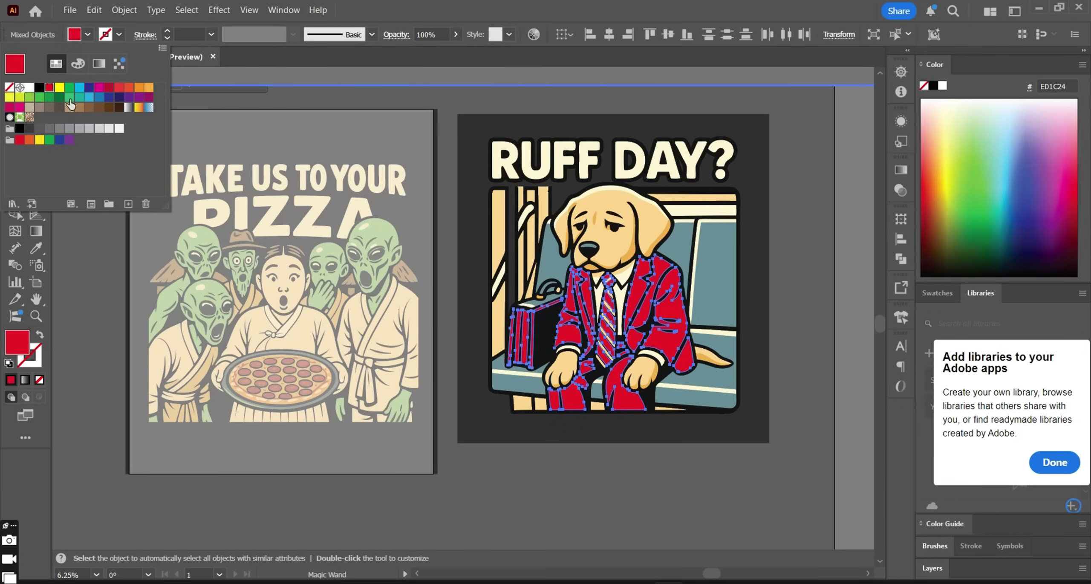
pyautogui.press('Escape')
pyautogui.doubleClick(673, 489)
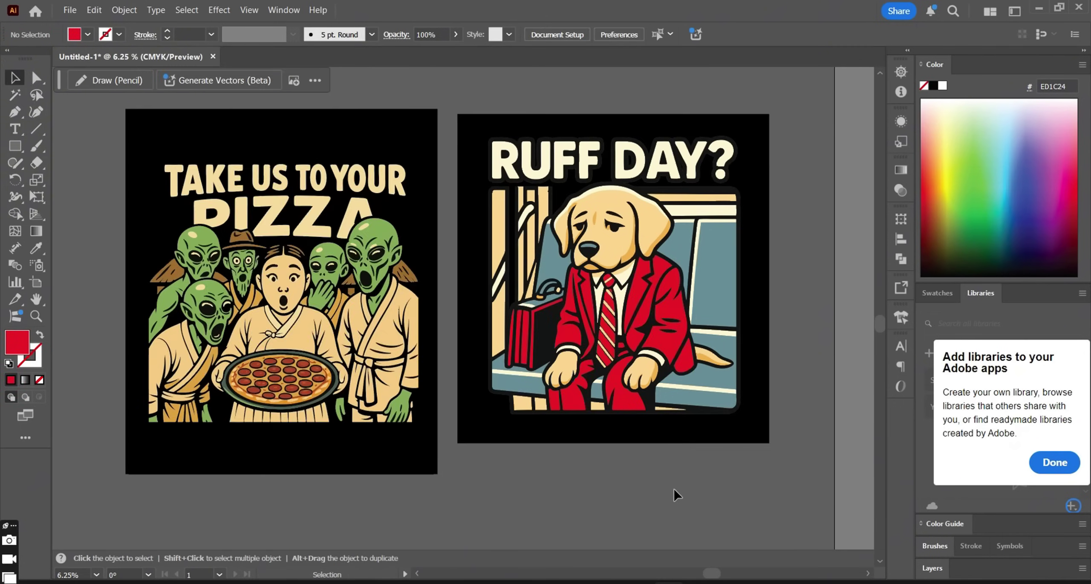
# Step: Apply the red fill with the Eyedropper to the dog's nose highlight and the briefcase's top and handle
pyautogui.hotkey('ctrl', '=')
pyautogui.click(35, 248)
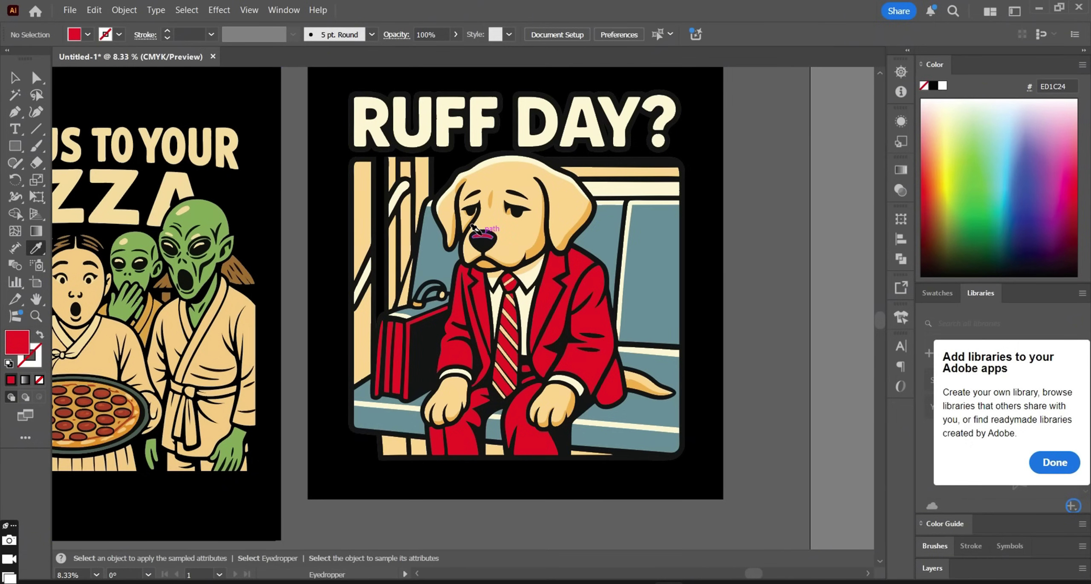
pyautogui.keyDown('alt'); pyautogui.click(480, 233); pyautogui.keyUp('alt')
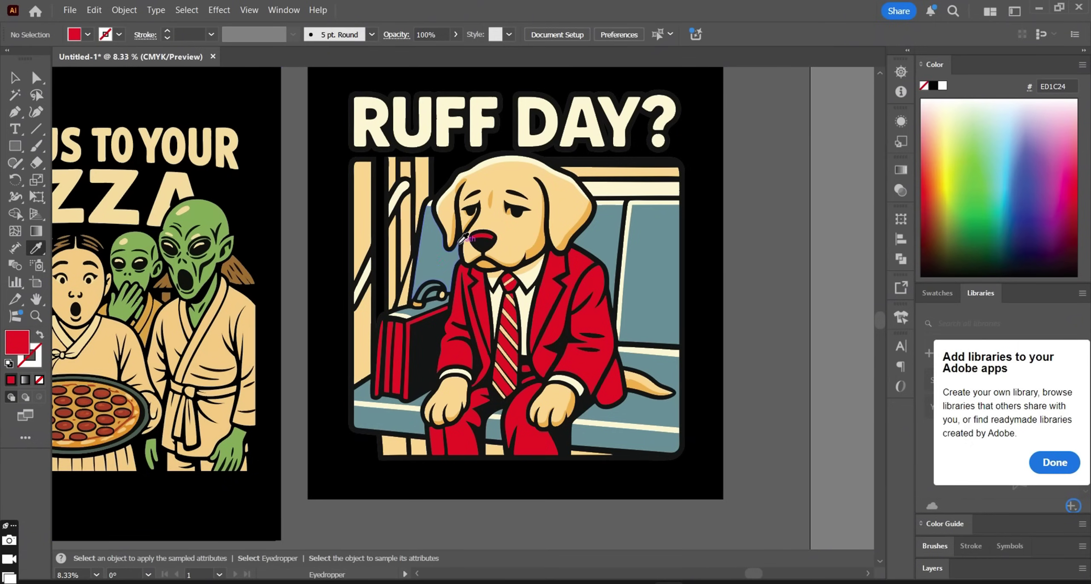
pyautogui.keyDown('alt'); pyautogui.click(409, 309); pyautogui.keyUp('alt')
pyautogui.keyDown('alt'); pyautogui.click(418, 286); pyautogui.keyUp('alt')
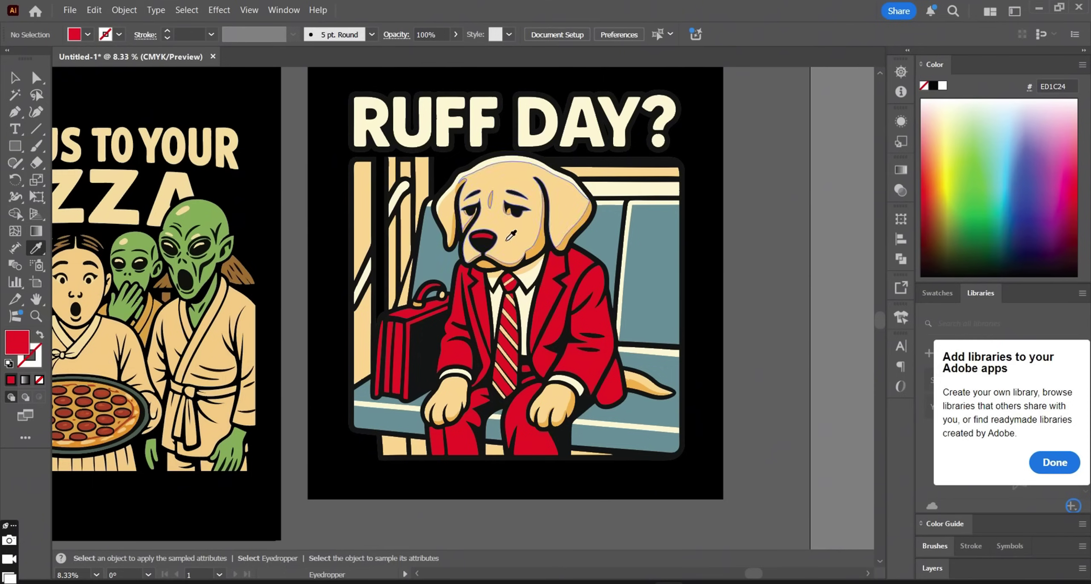
# Step: Sample the cream color from the highlight on the dog's head and apply it to the nose highlight
pyautogui.keyDown('alt'); pyautogui.click(481, 236); pyautogui.keyUp('alt')
pyautogui.click(516, 152)
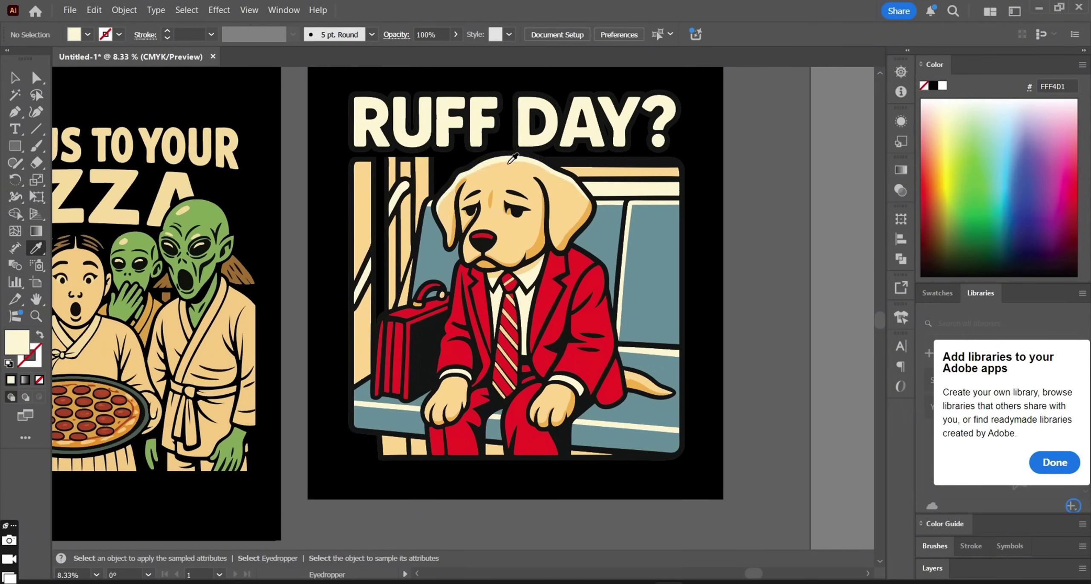
pyautogui.keyDown('alt'); pyautogui.click(475, 234); pyautogui.keyUp('alt')
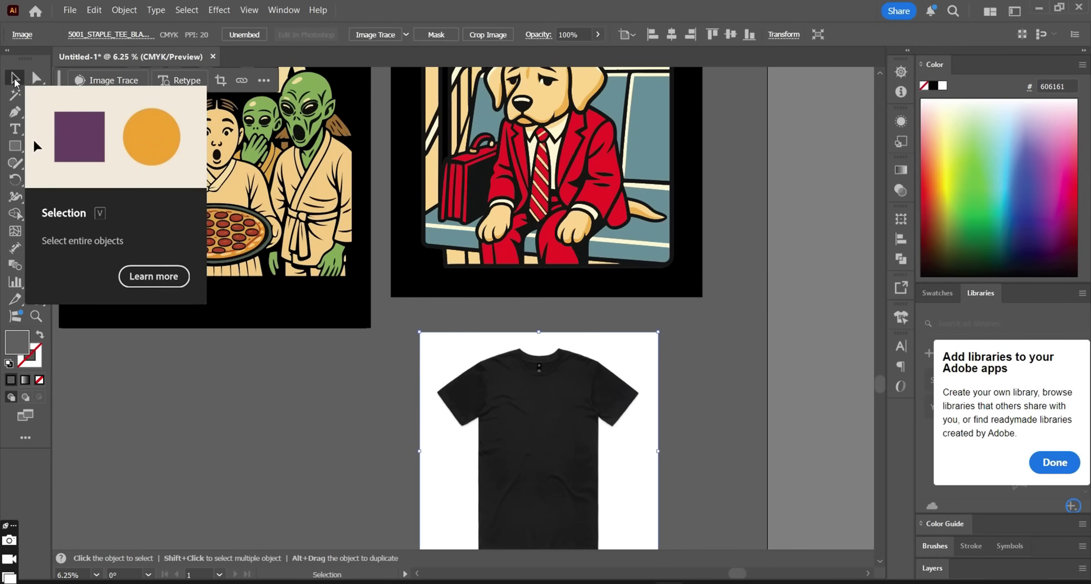
# Step: Move the Ruff Day artwork without its black background onto the black t-shirt photo and position it on the chest
pyautogui.click(14, 79)
pyautogui.moveTo(616, 200); pyautogui.dragTo(607, 352)
pyautogui.hotkey('ctrl', 'z')
pyautogui.moveTo(559, 163); pyautogui.dragTo(605, 459)
pyautogui.press('a')
pyautogui.hotkey('ctrl', '=')
pyautogui.moveTo(783, 128); pyautogui.dragTo(630, 254)
pyautogui.moveTo(566, 298); pyautogui.dragTo(568, 289)
pyautogui.click(835, 319)
pyautogui.hotkey('ctrl', '=')
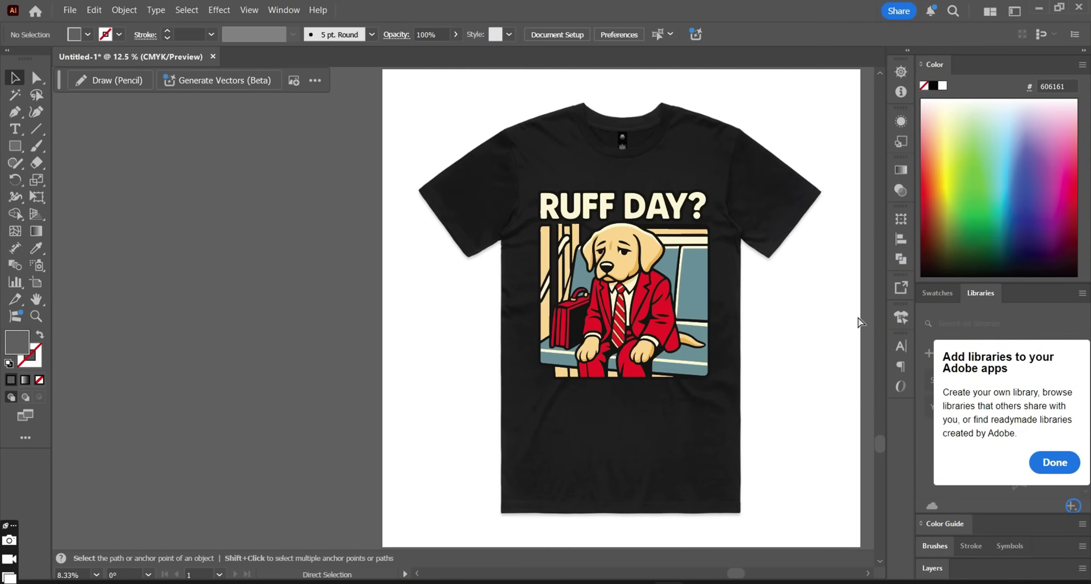
pyautogui.moveTo(807, 329); pyautogui.dragTo(672, 333)
pyautogui.moveTo(563, 328); pyautogui.dragTo(558, 328)
# Step: Move the artwork beside the shirt, select it together with the shirt photo, and create a mockup from both
pyautogui.click(639, 426)
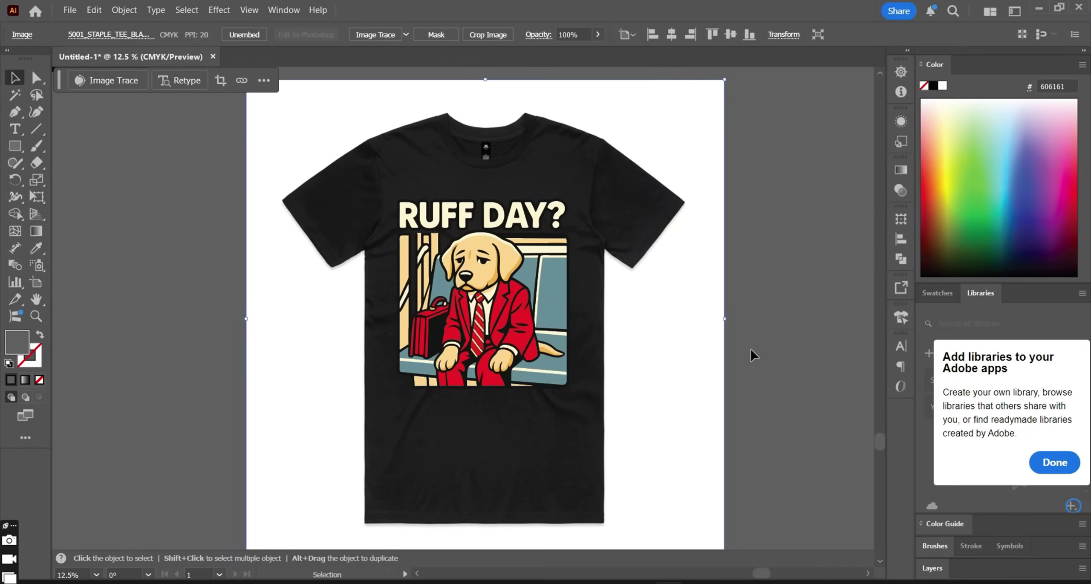
pyautogui.moveTo(477, 294); pyautogui.dragTo(773, 327)
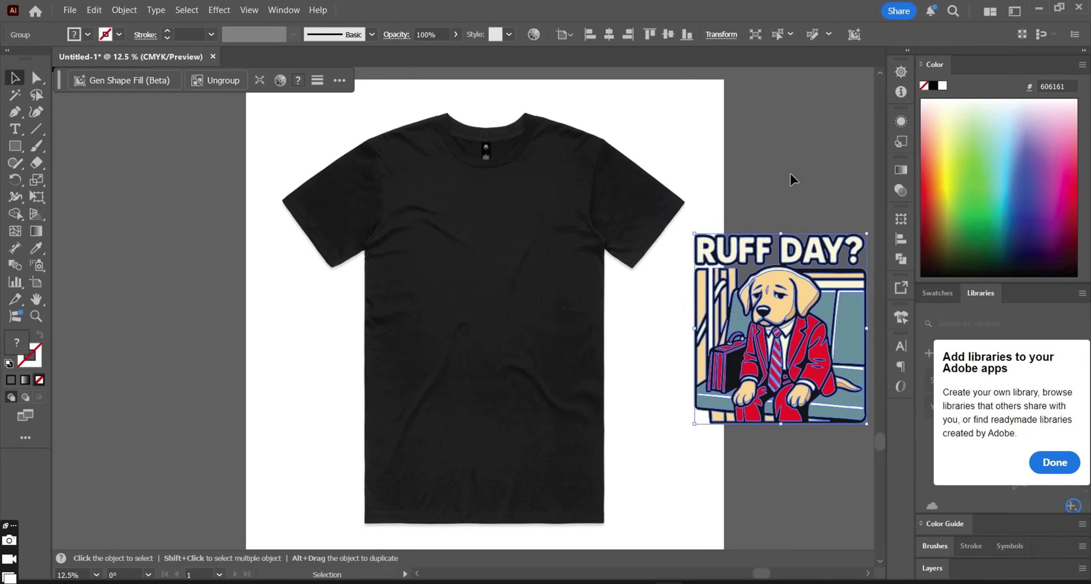
pyautogui.keyDown('shift'); pyautogui.click(443, 387); pyautogui.keyUp('shift')
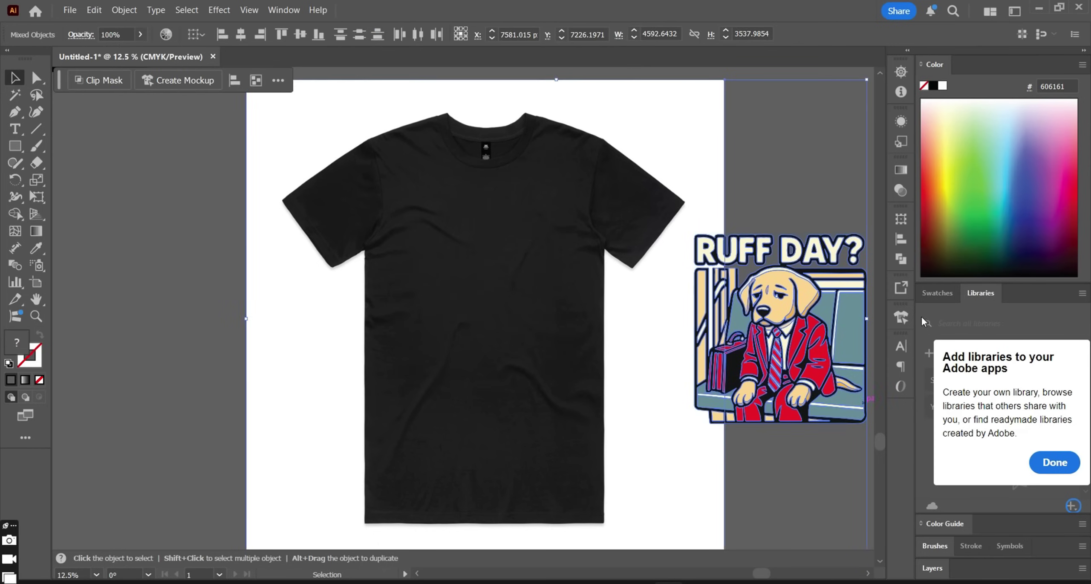
pyautogui.click(902, 317)
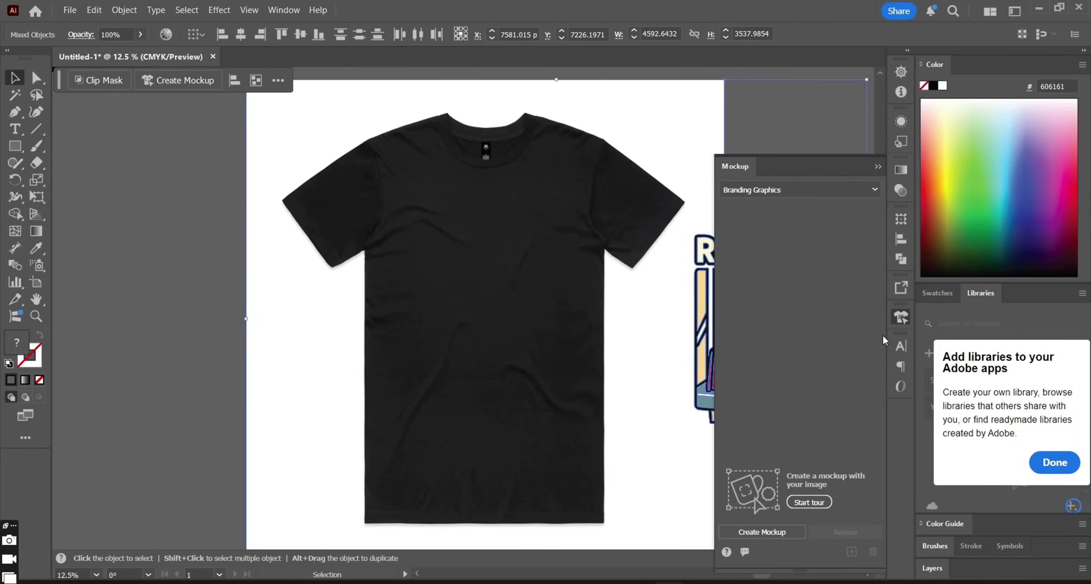
pyautogui.click(776, 532)
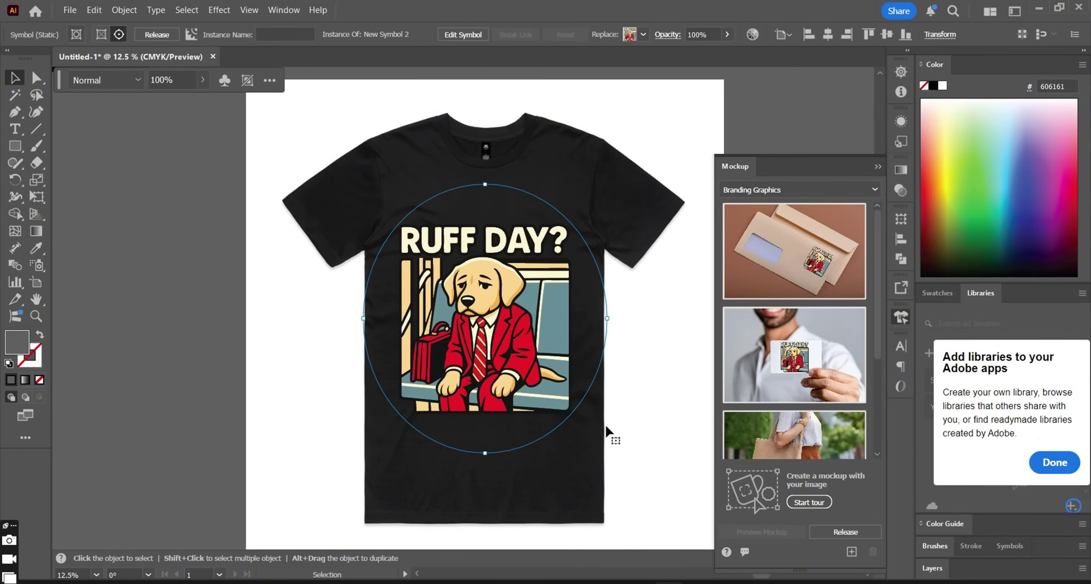
# Step: Reposition the Ruff Day design higher on the mockup shirt's chest and deselect it
pyautogui.moveTo(460, 351); pyautogui.dragTo(489, 249)
pyautogui.moveTo(472, 326)
pyautogui.mouseDown()
pyautogui.moveTo(533, 326)
pyautogui.moveTo(454, 330)
pyautogui.mouseUp()
pyautogui.hotkey('ctrl', 'shift', 'a')
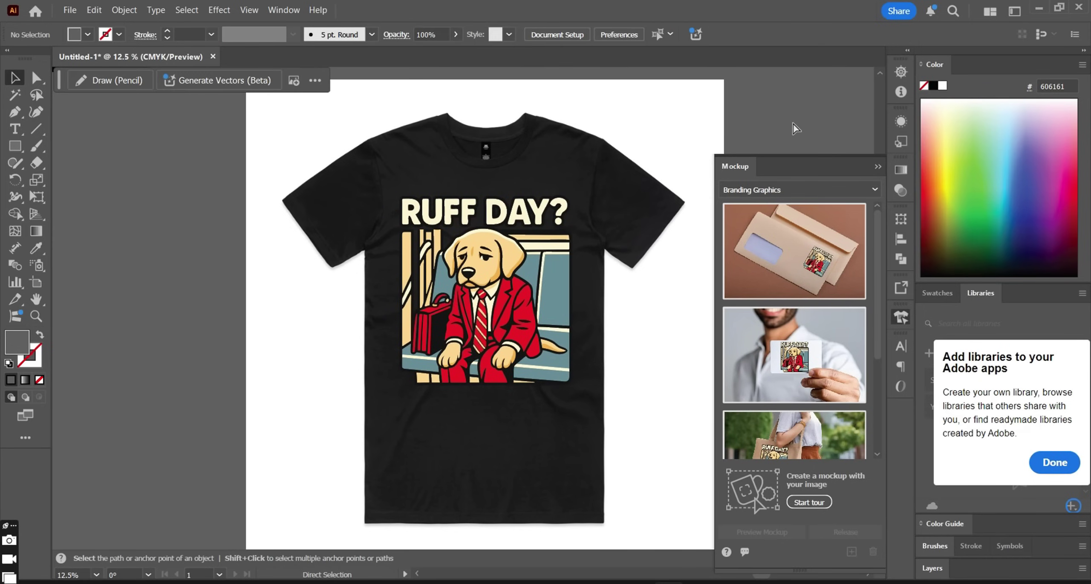